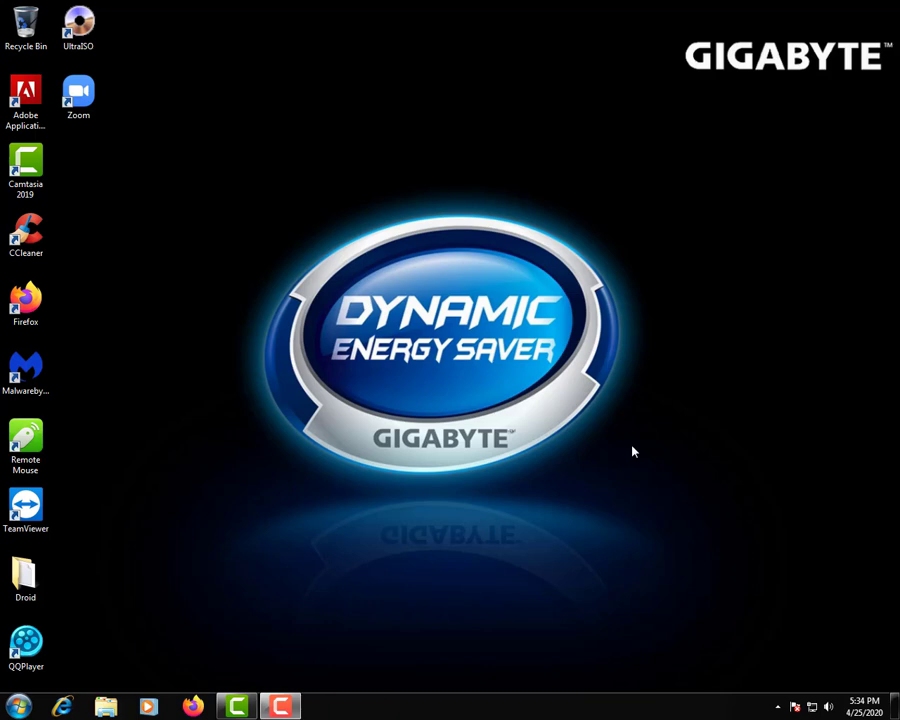
# Delete the adb zip and the link text document from the Droid folder on the desktop
pyautogui.doubleClick(25, 575)
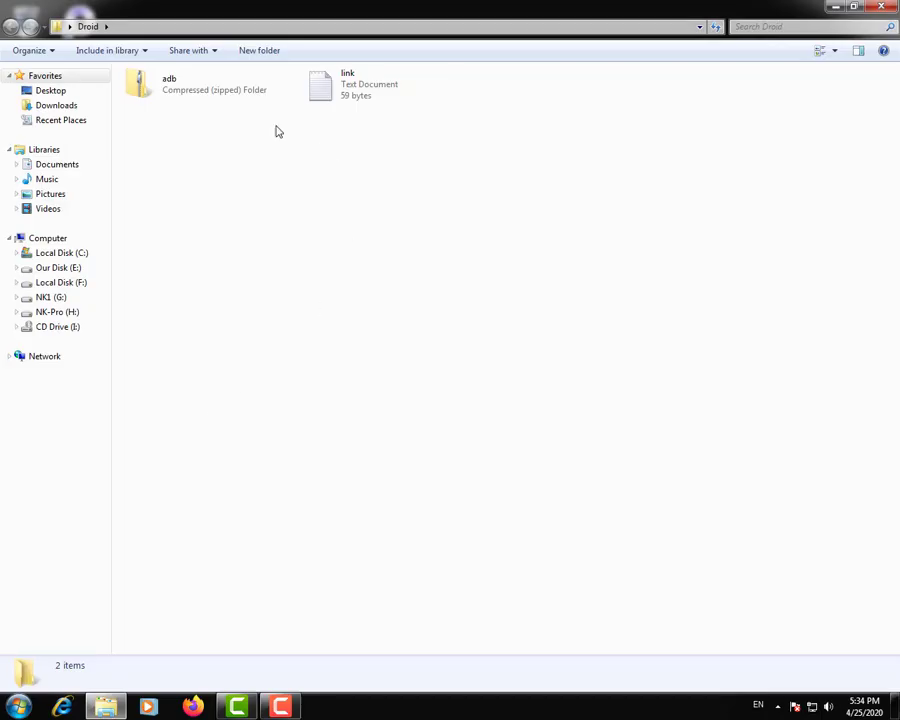
pyautogui.moveTo(658, 106); pyautogui.dragTo(126, 74)
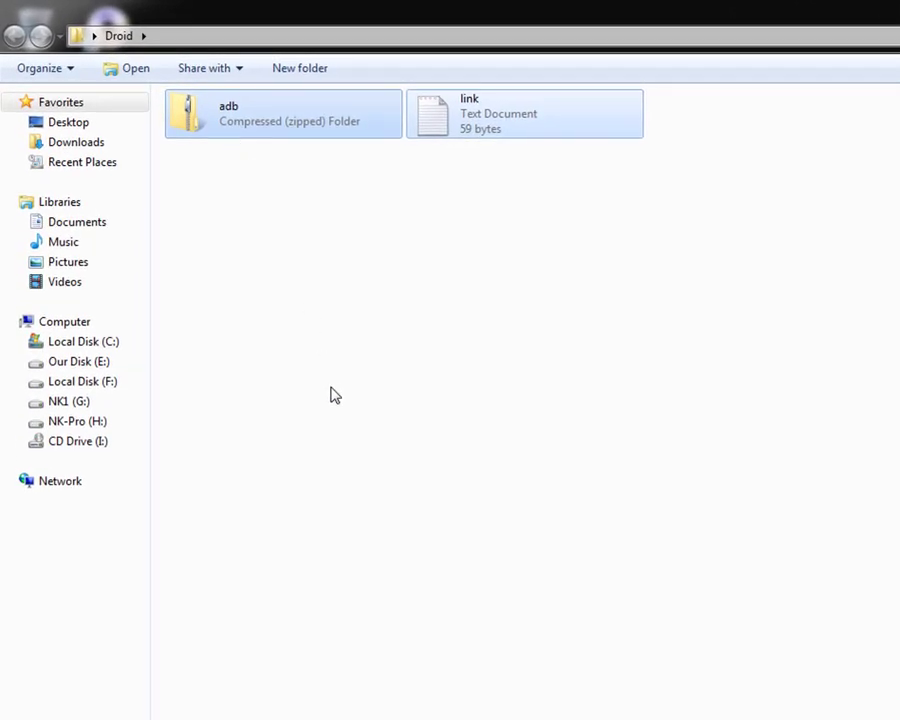
pyautogui.press('Delete')
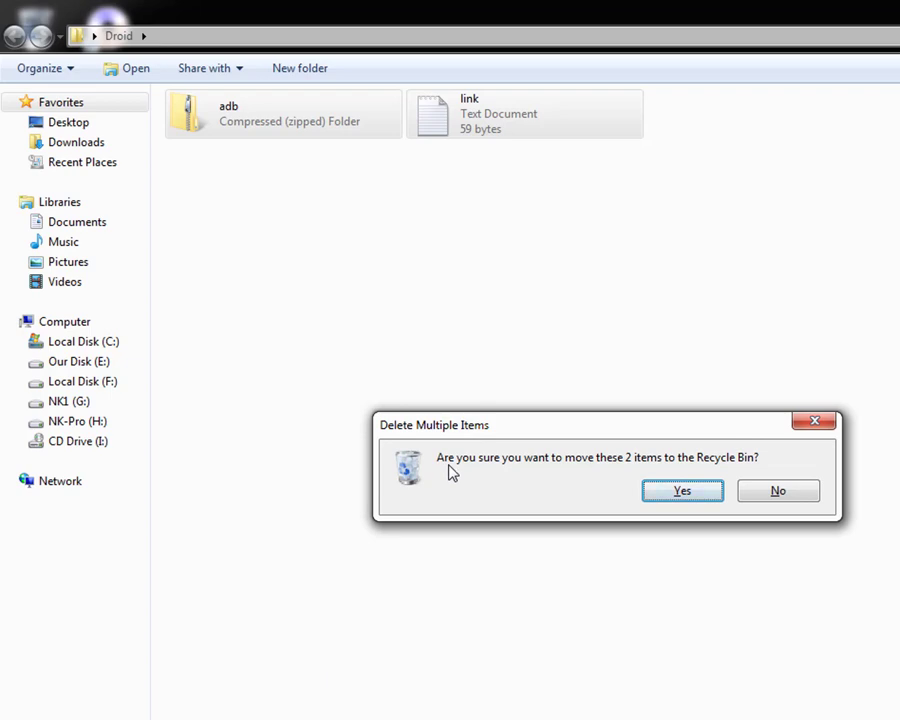
pyautogui.click(647, 496)
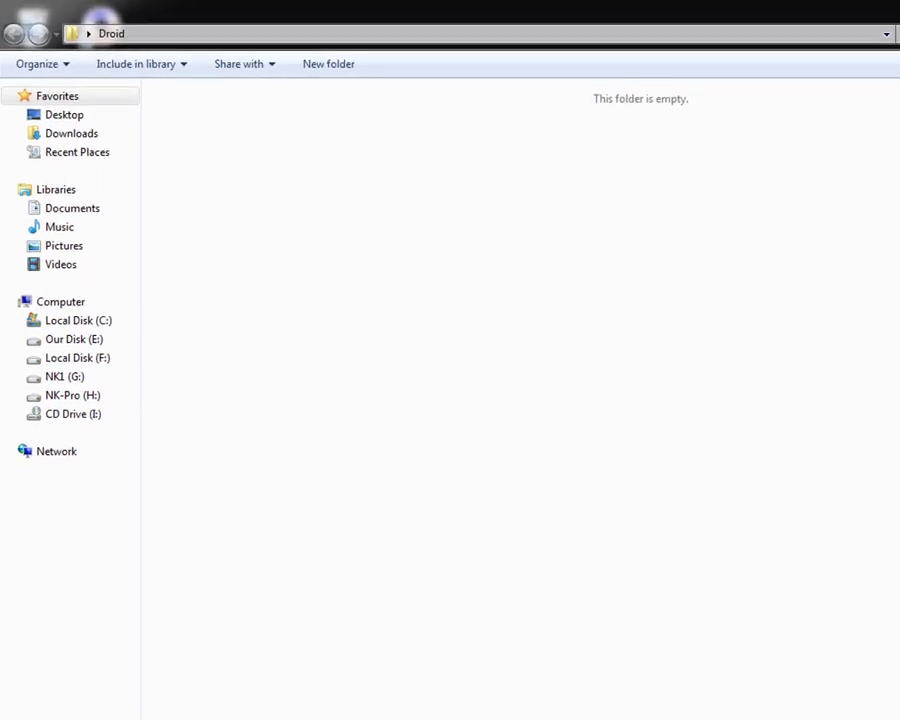
pyautogui.press('super+d')
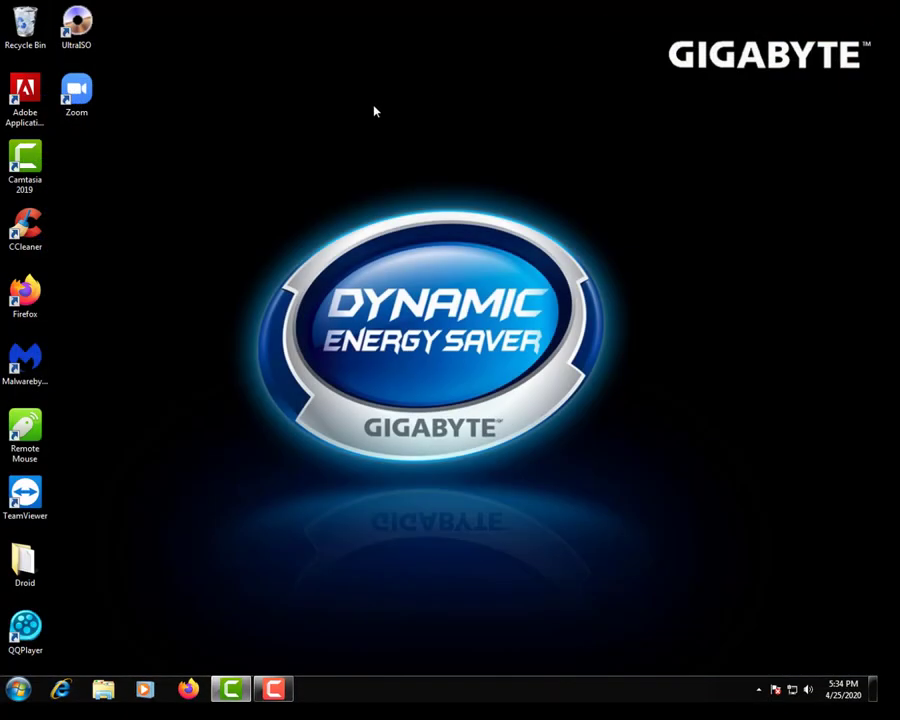
# Check the Recycle Bin for the deleted adb and link files
pyautogui.doubleClick(27, 32)
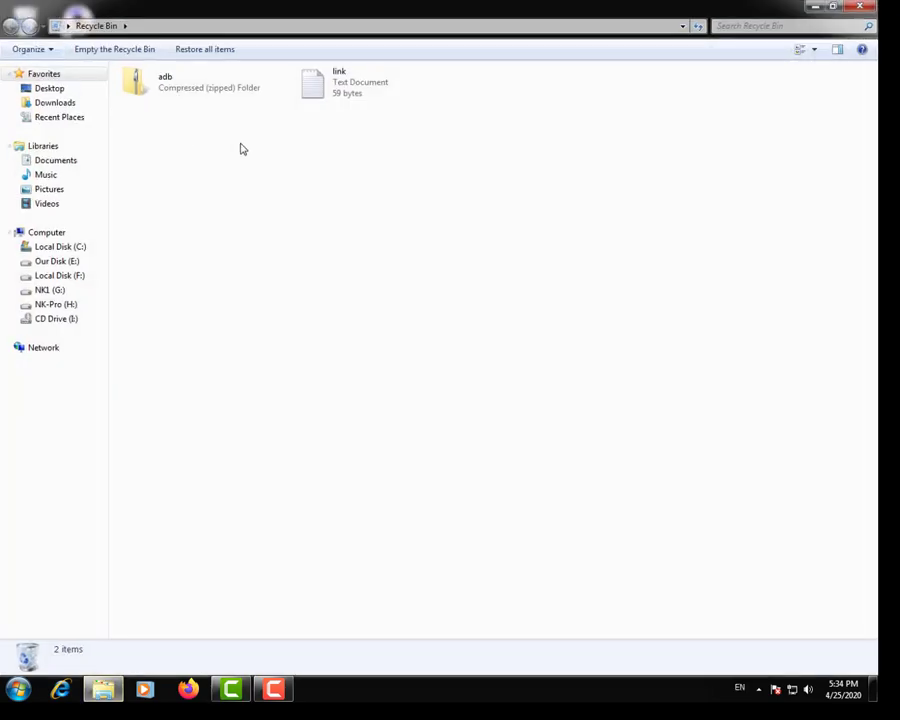
pyautogui.moveTo(437, 236); pyautogui.dragTo(143, 110)
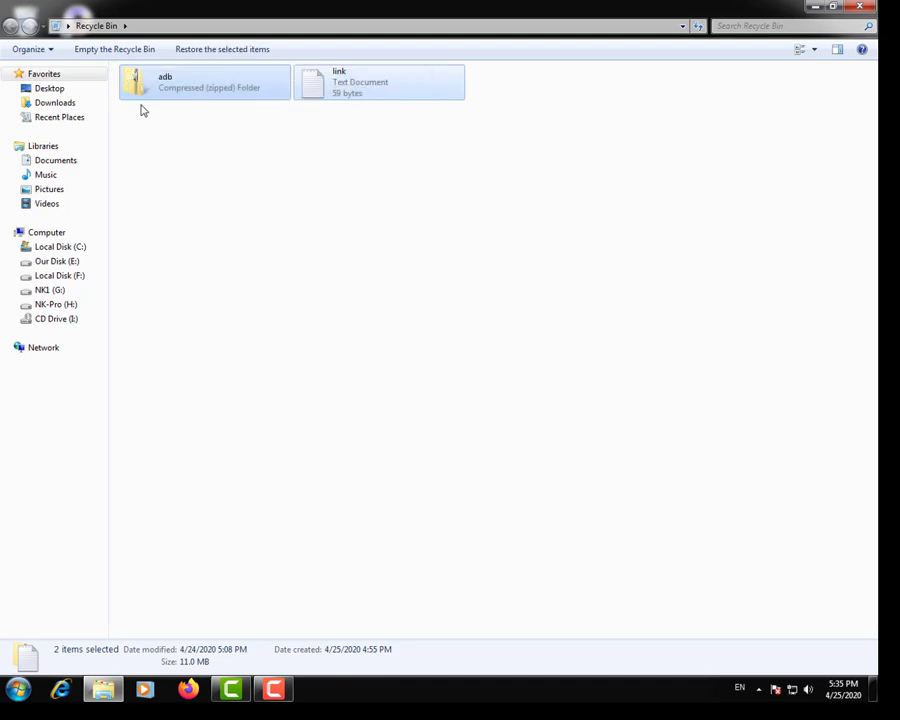
pyautogui.click(170, 178)
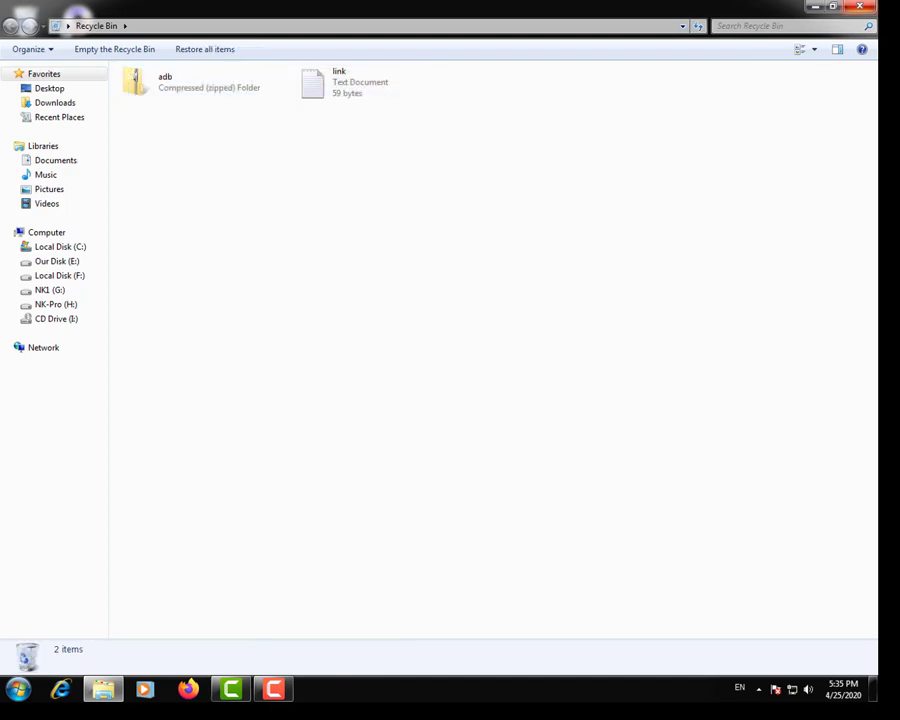
pyautogui.hotkey('alt', 'F4')
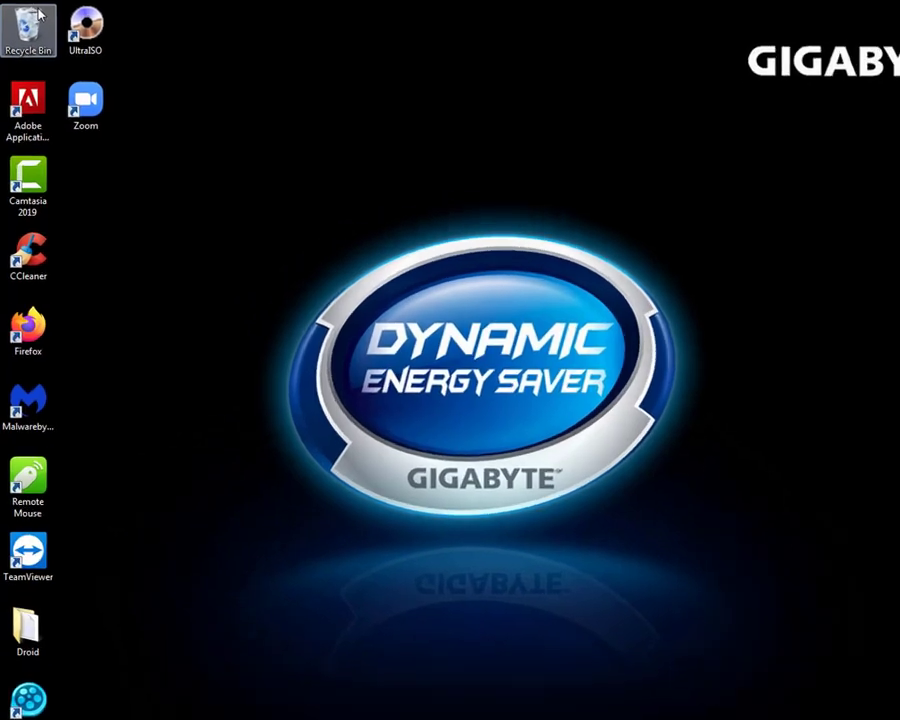
# Empty the Recycle Bin permanently and check its contents
pyautogui.rightClick(33, 12)
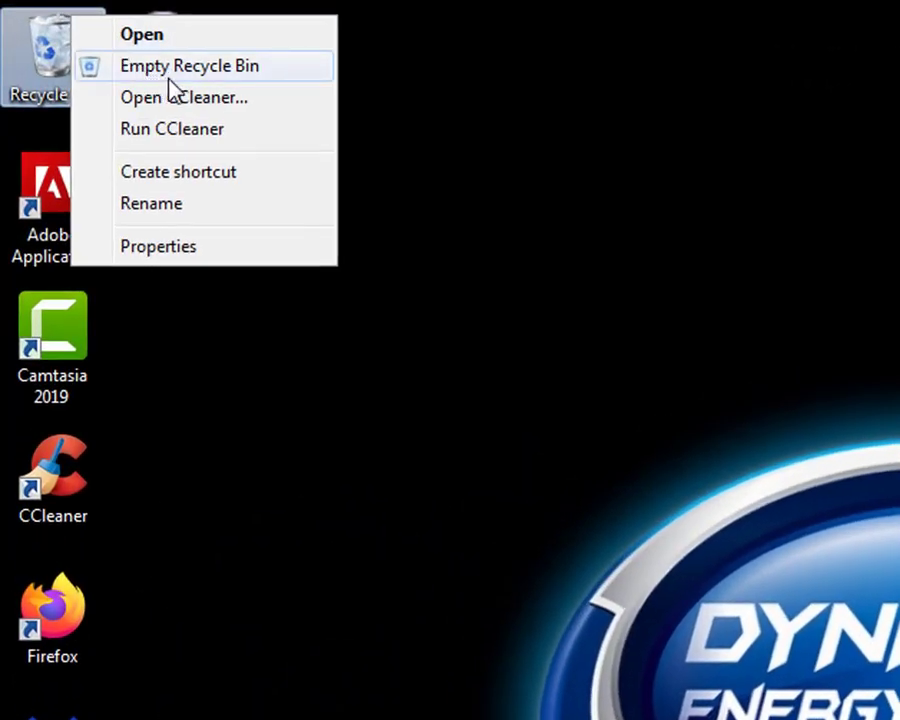
pyautogui.click(190, 66)
pyautogui.click(756, 568)
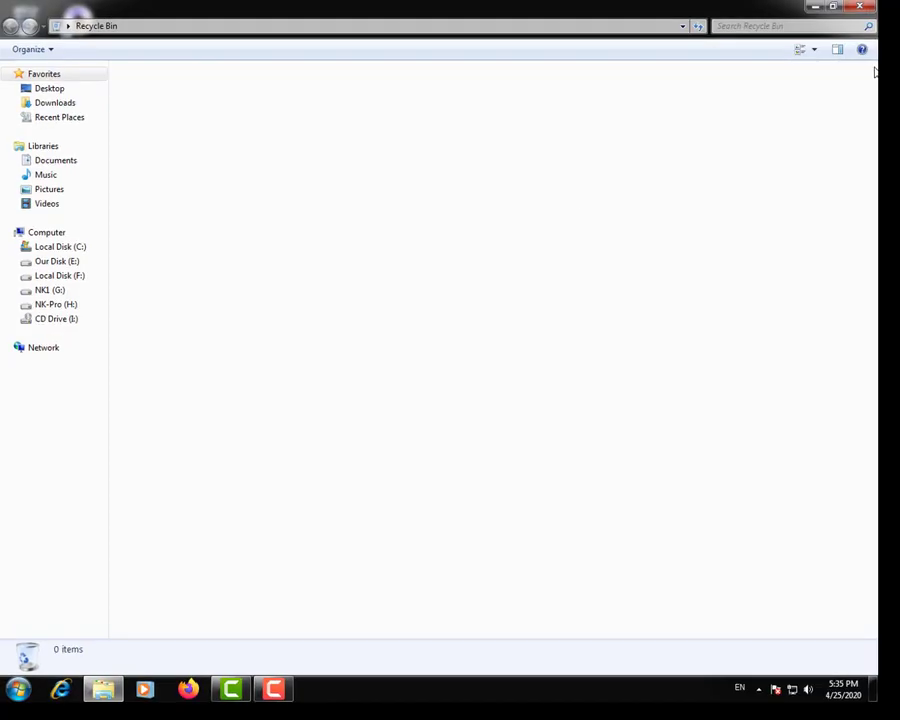
pyautogui.click(859, 6)
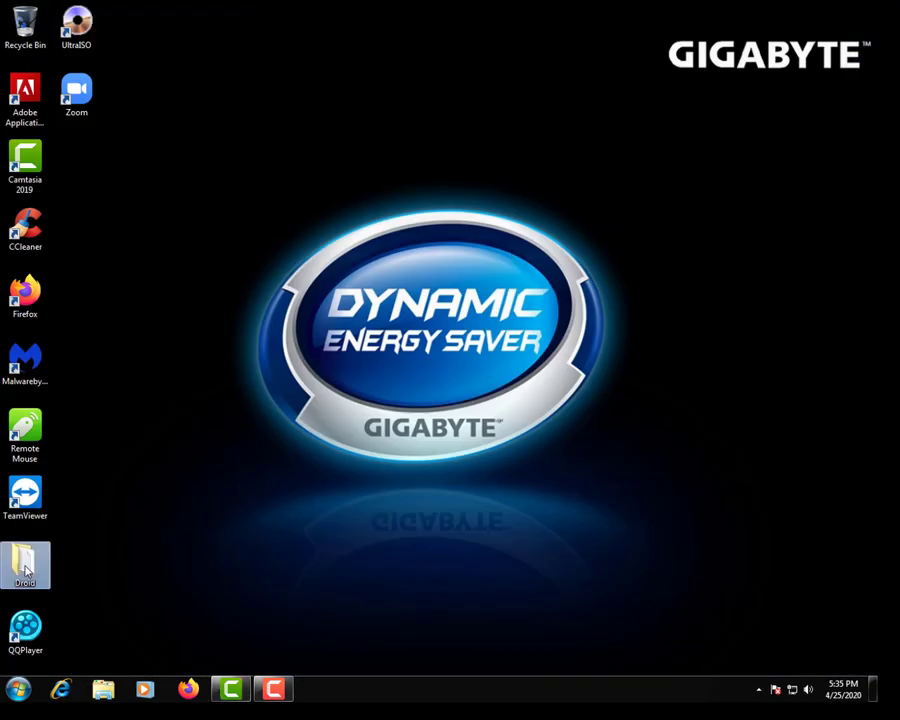
# Open the desktop's Droid folder to check what it contains
pyautogui.doubleClick(26, 568)
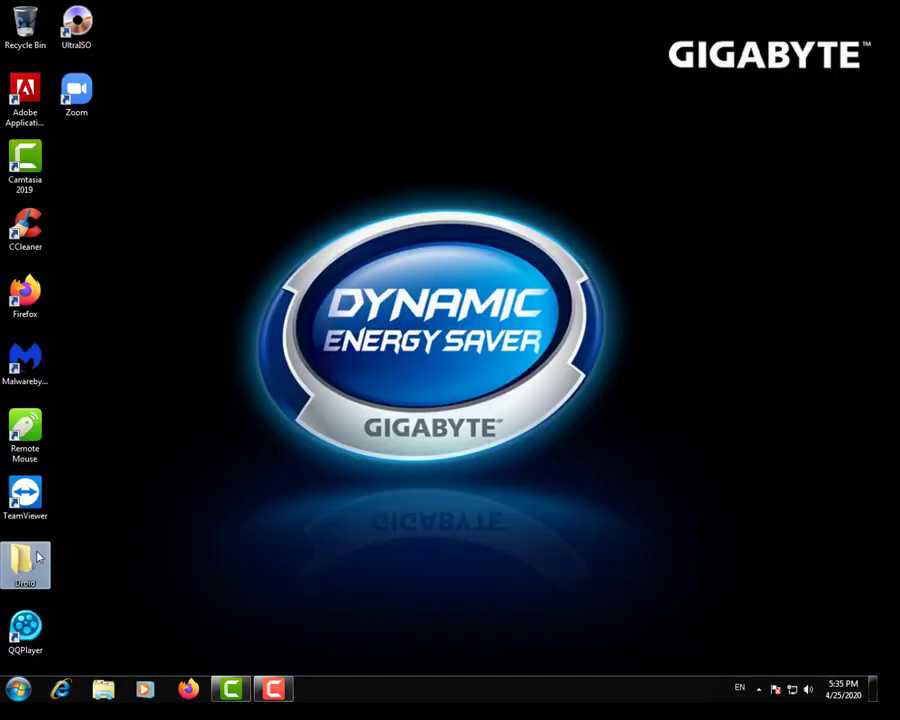
pyautogui.doubleClick(26, 568)
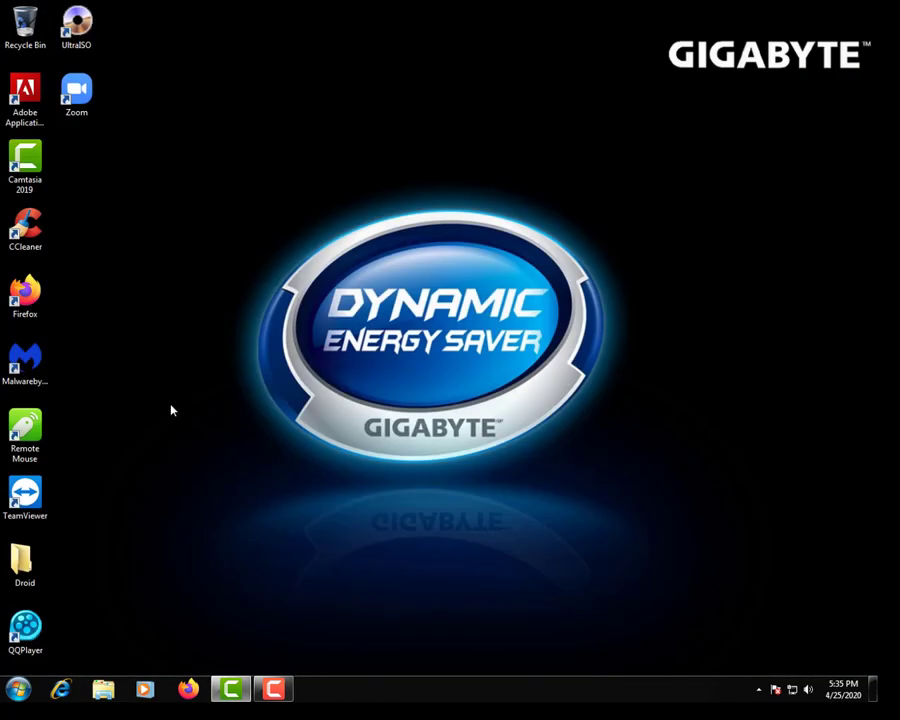
pyautogui.doubleClick(22, 563)
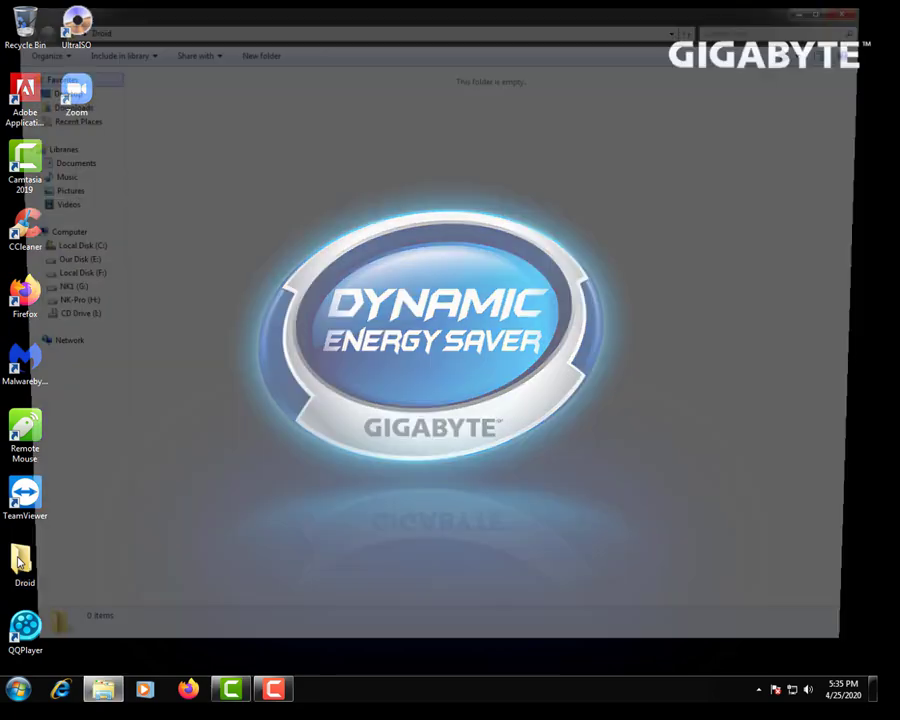
# Restore the Droid folder to its previous version dated 4/25/2020 5:02 PM through the folder's properties
pyautogui.rightClick(300, 180)
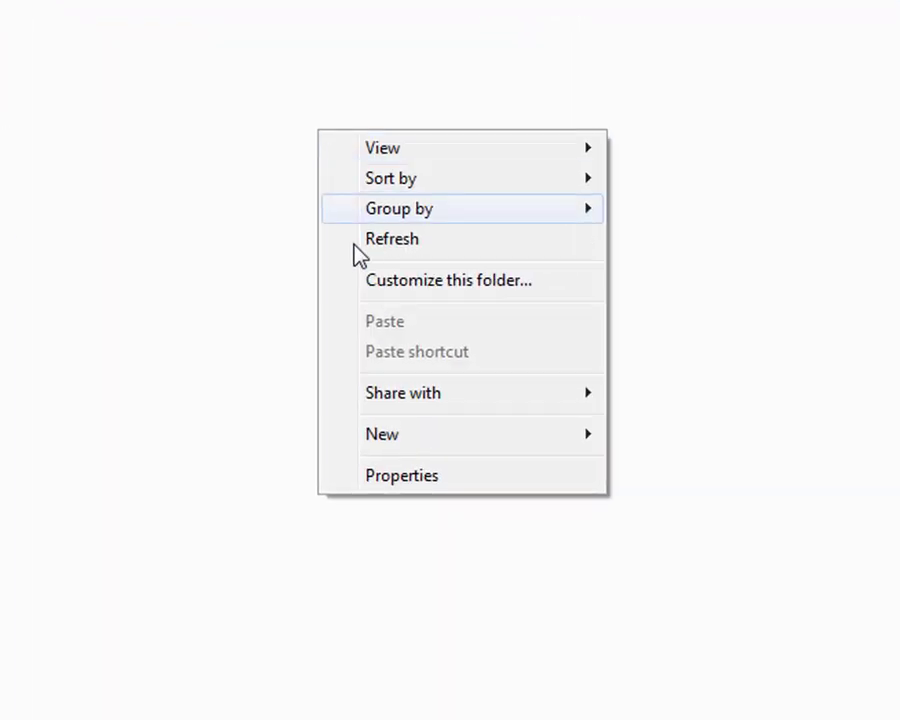
pyautogui.click(402, 482)
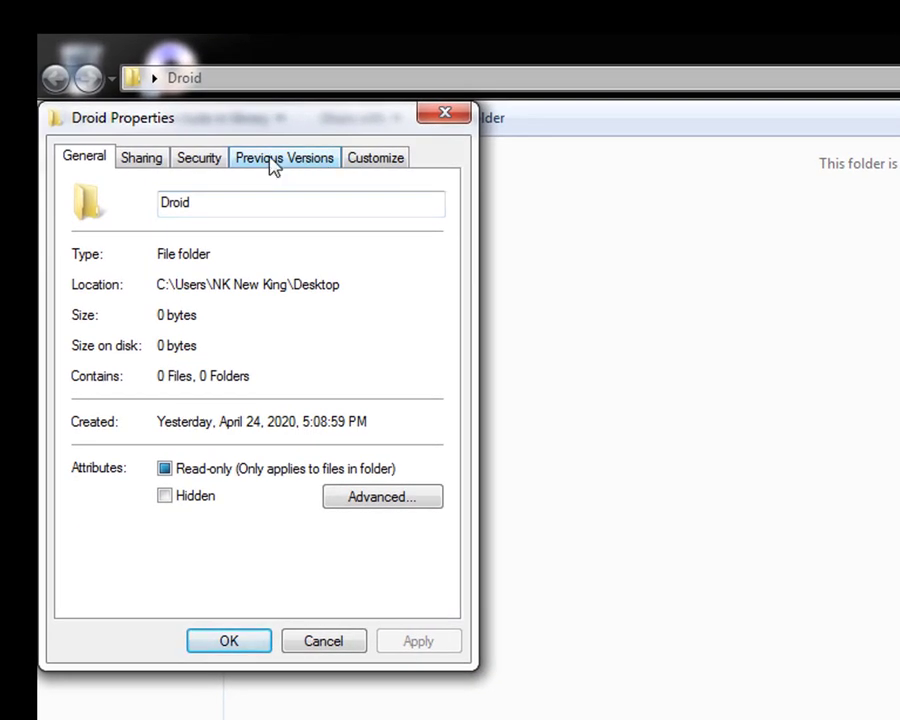
pyautogui.click(273, 165)
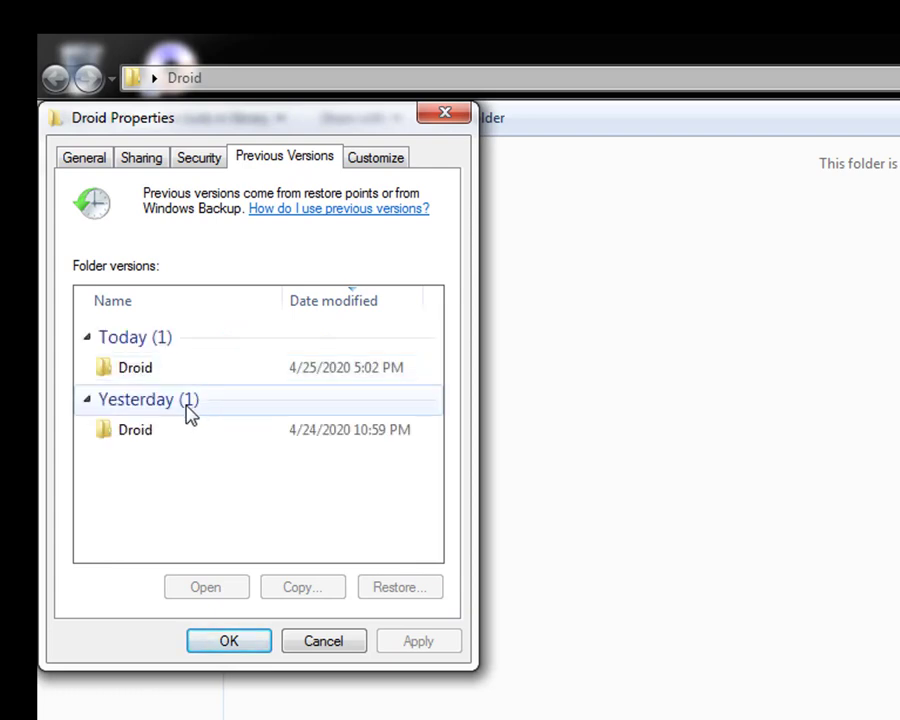
pyautogui.click(174, 376)
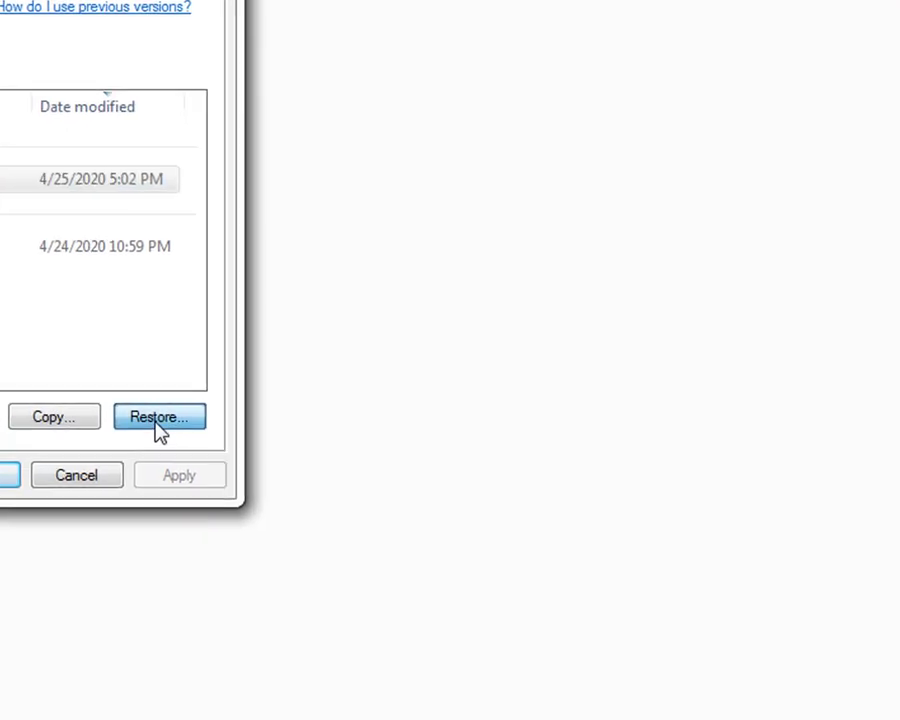
pyautogui.click(399, 587)
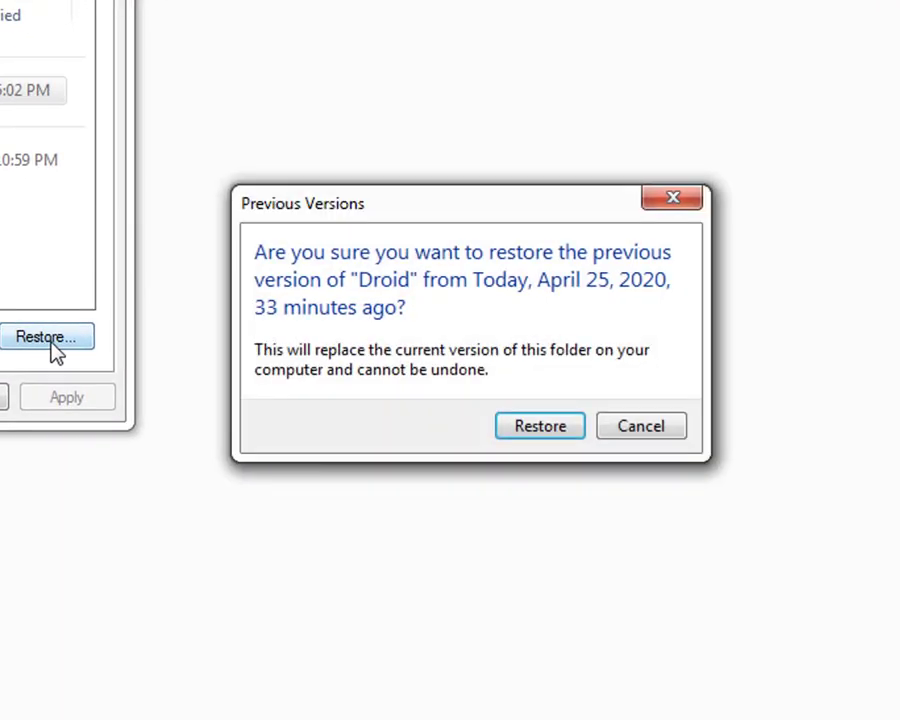
pyautogui.click(558, 426)
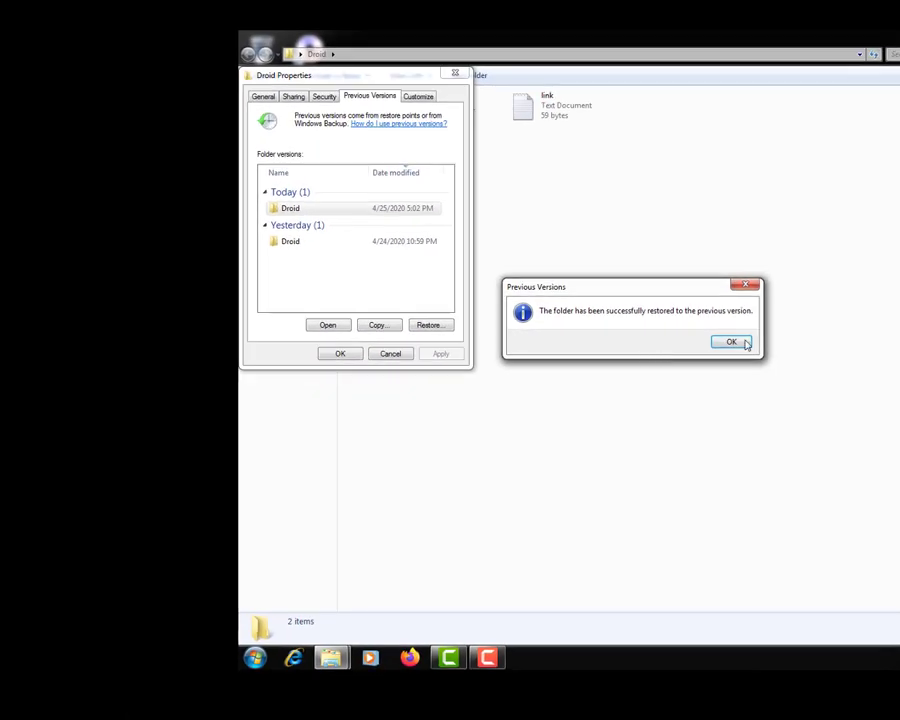
pyautogui.click(731, 342)
pyautogui.click(345, 356)
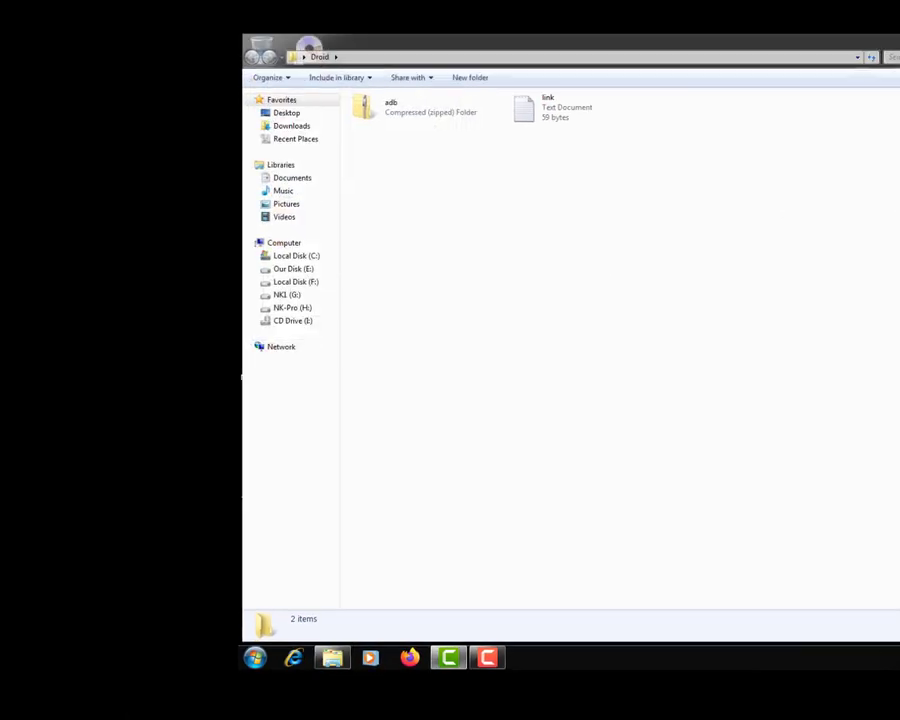
# Reopen the Droid folder to check the restored files, and check the Recycle Bin as well
pyautogui.hotkey('alt', 'F4')
pyautogui.doubleClick(258, 538)
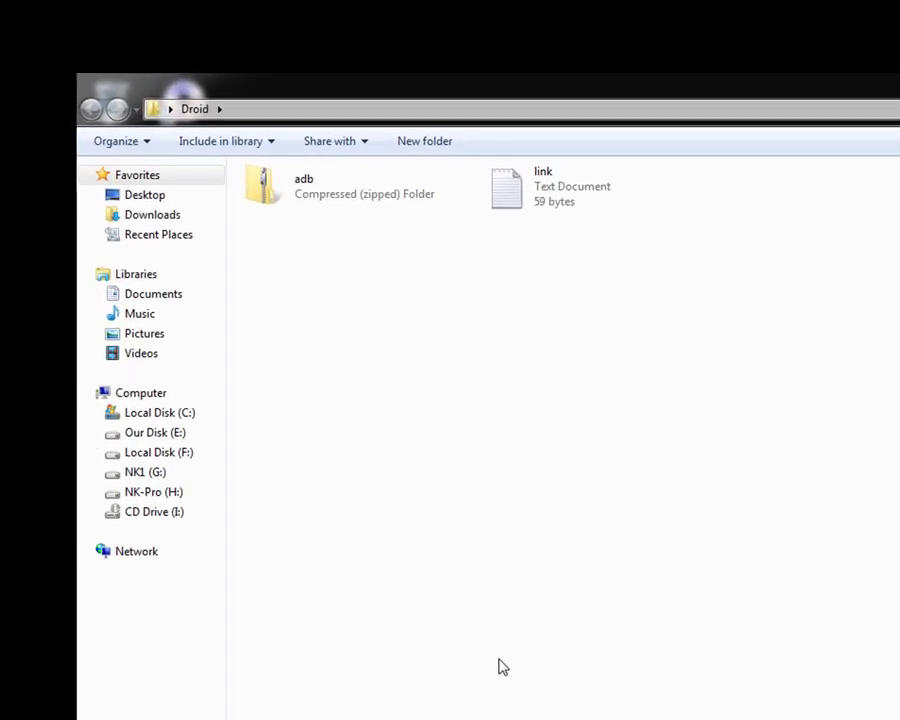
pyautogui.hotkey('alt', 'F4')
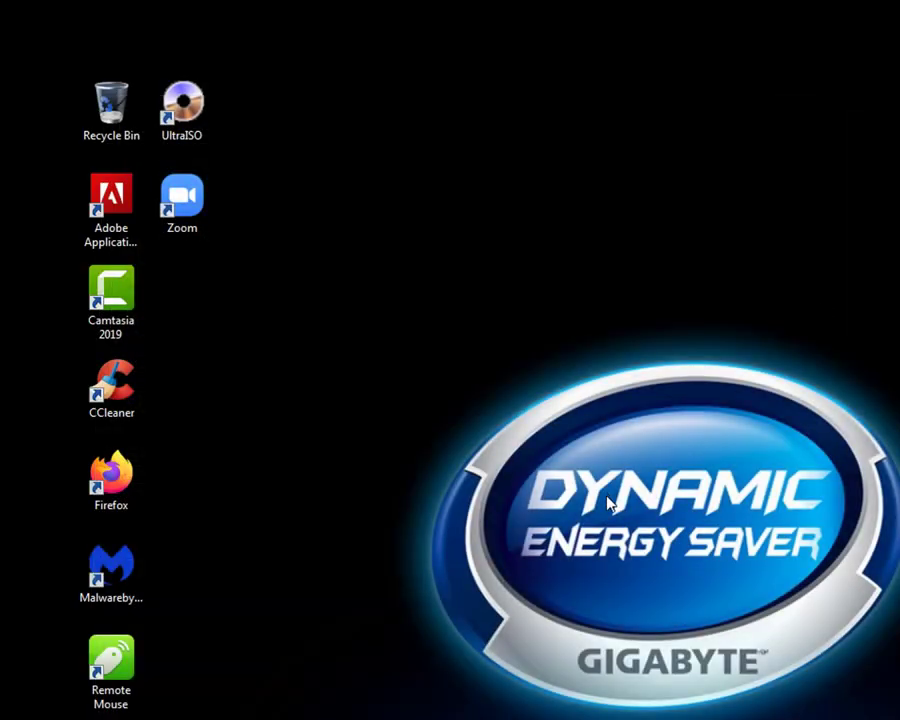
pyautogui.doubleClick(111, 102)
pyautogui.hotkey('alt', 'F4')
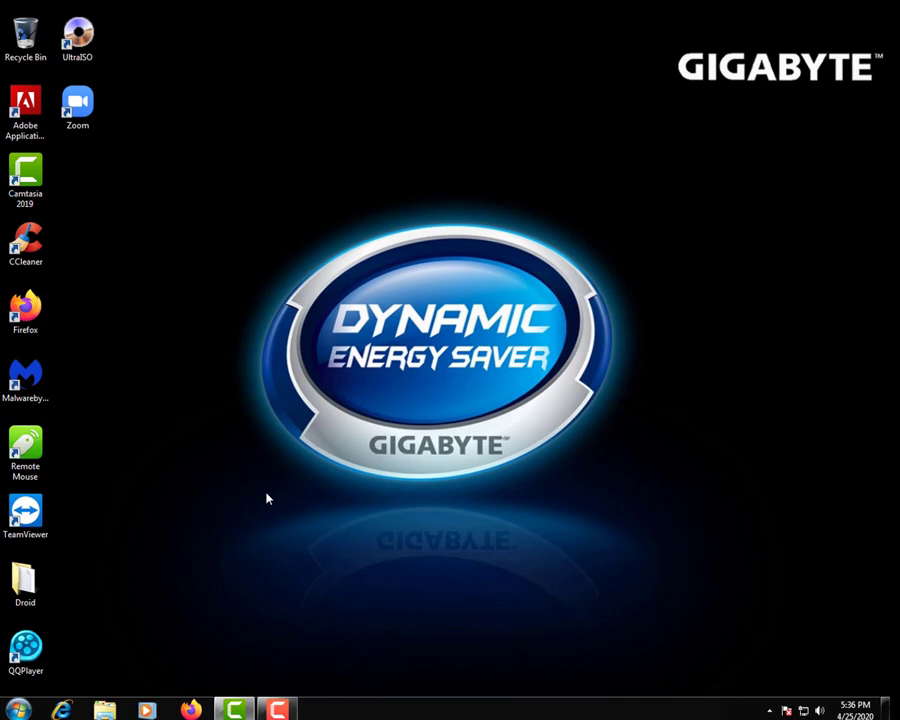
# Delete the LOGO INTRO 04 folder from Our Disk (E:)
pyautogui.press('super+e')
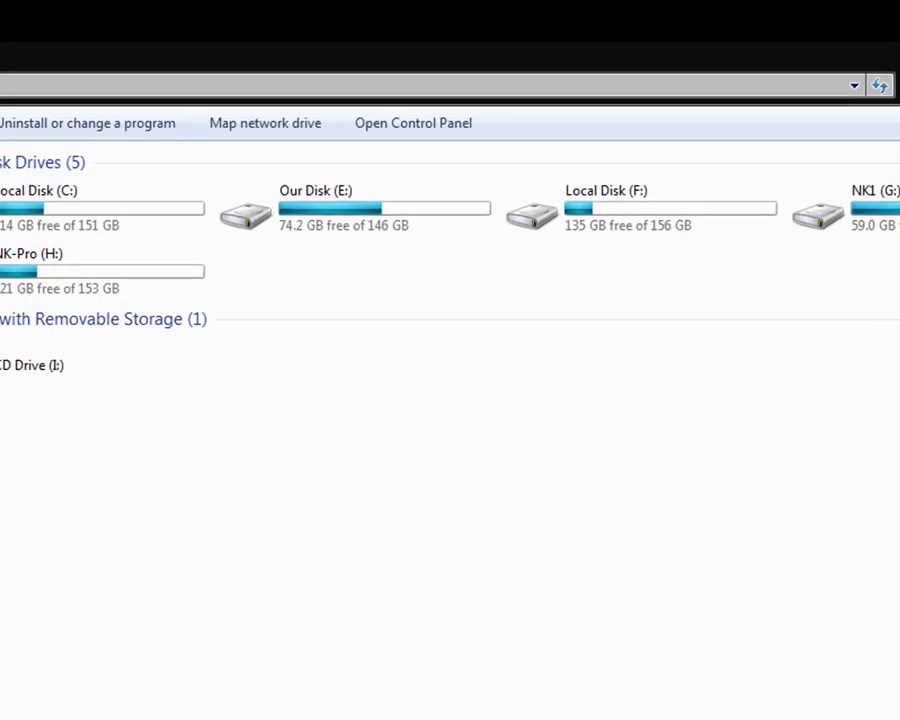
pyautogui.doubleClick(325, 222)
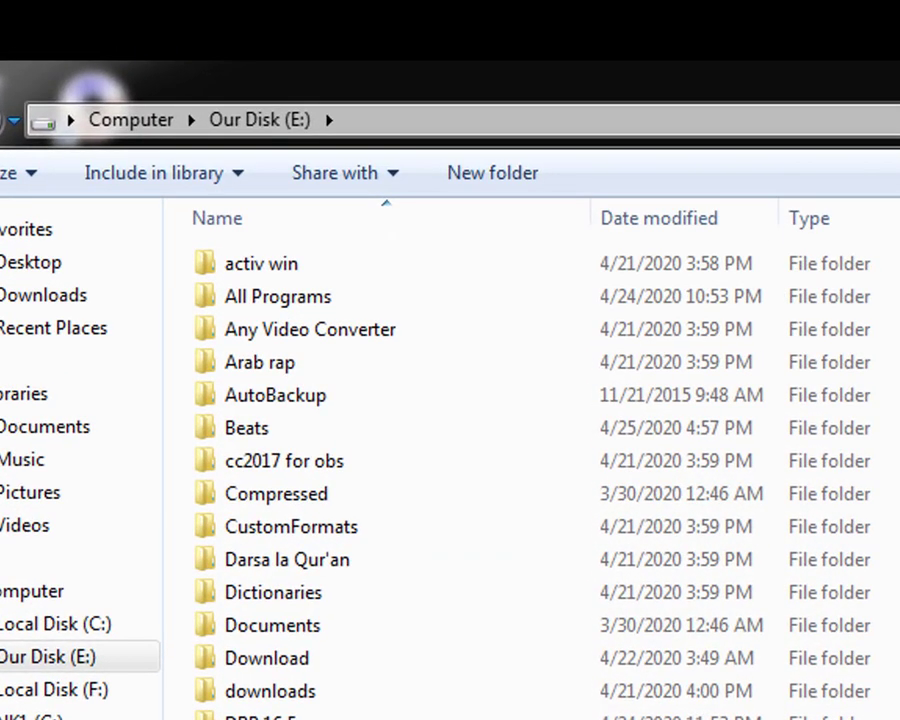
pyautogui.click(420, 546)
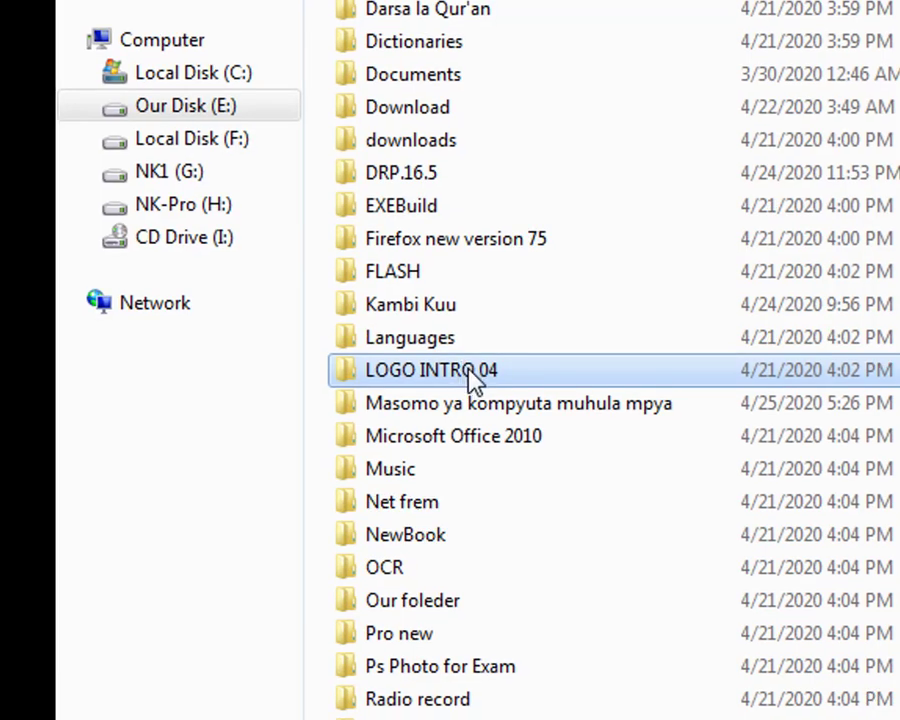
pyautogui.press('Delete')
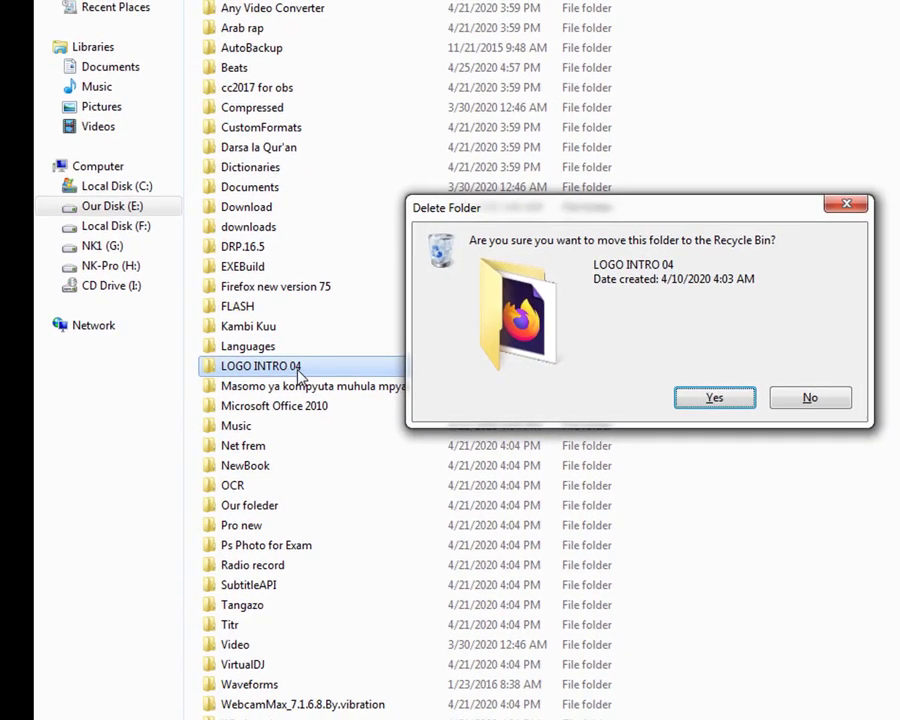
pyautogui.click(712, 398)
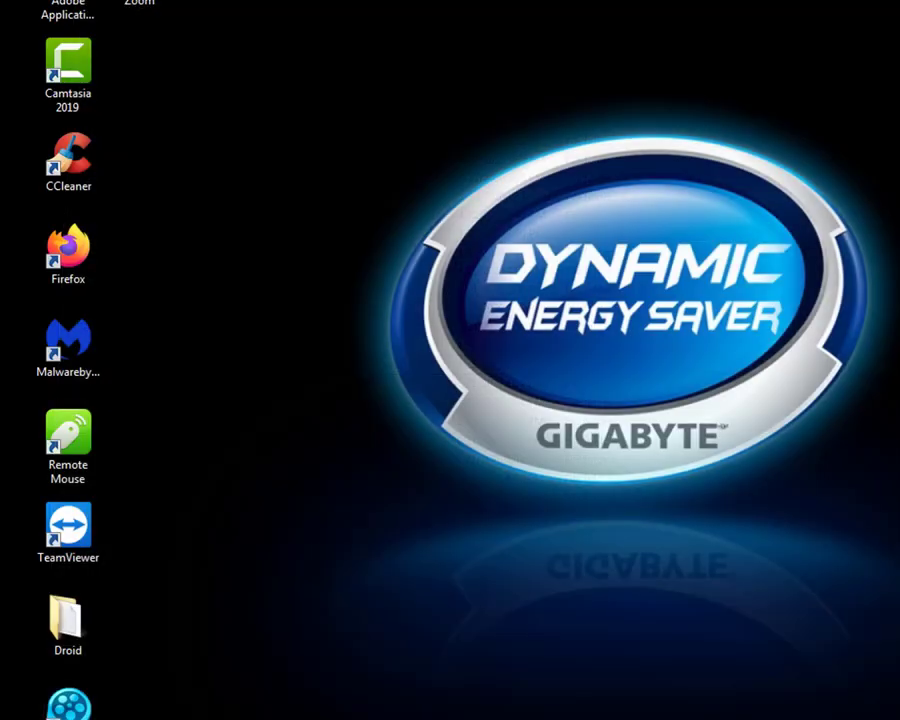
# Empty the Recycle Bin to permanently delete the LOGO INTRO 04 folder, and refresh the desktop
pyautogui.rightClick(82, 1)
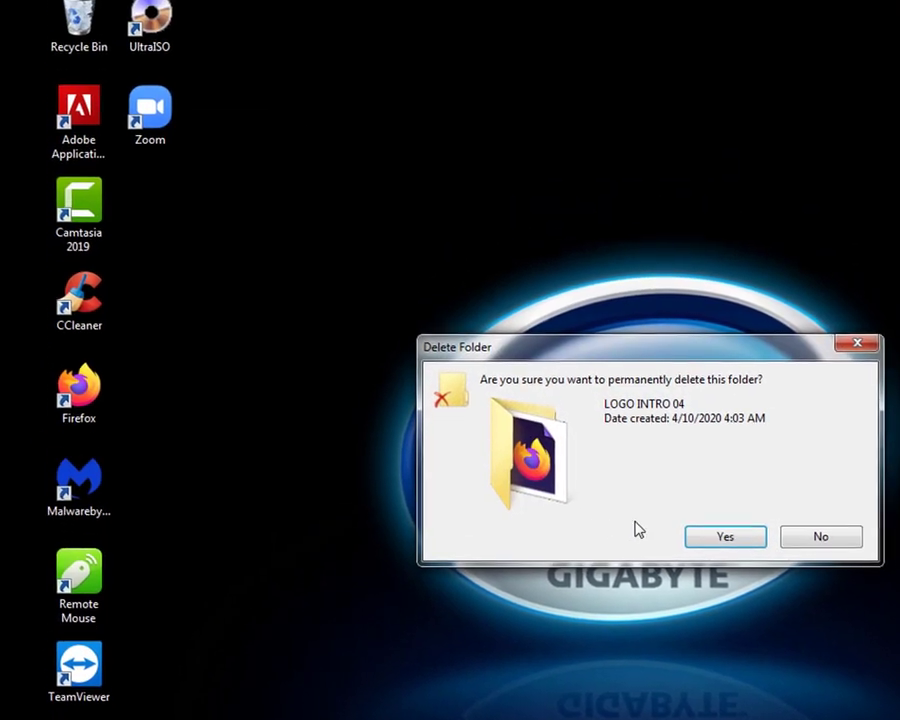
pyautogui.click(710, 400)
pyautogui.rightClick(535, 231)
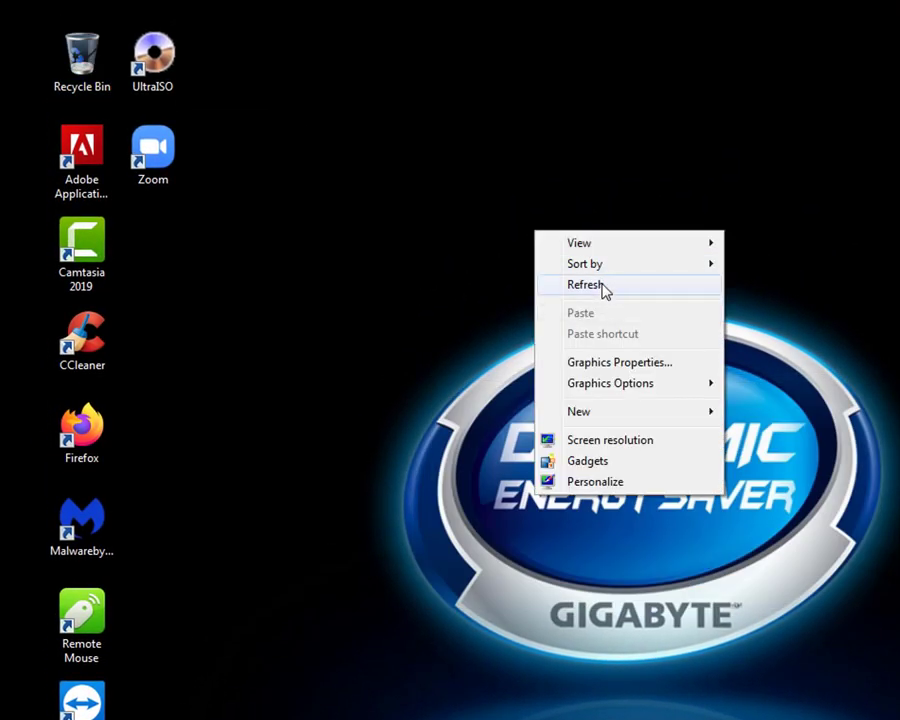
pyautogui.click(603, 288)
# Look through Our Disk (E:) for the deleted LOGO INTRO 04 folder
pyautogui.press('super+e')
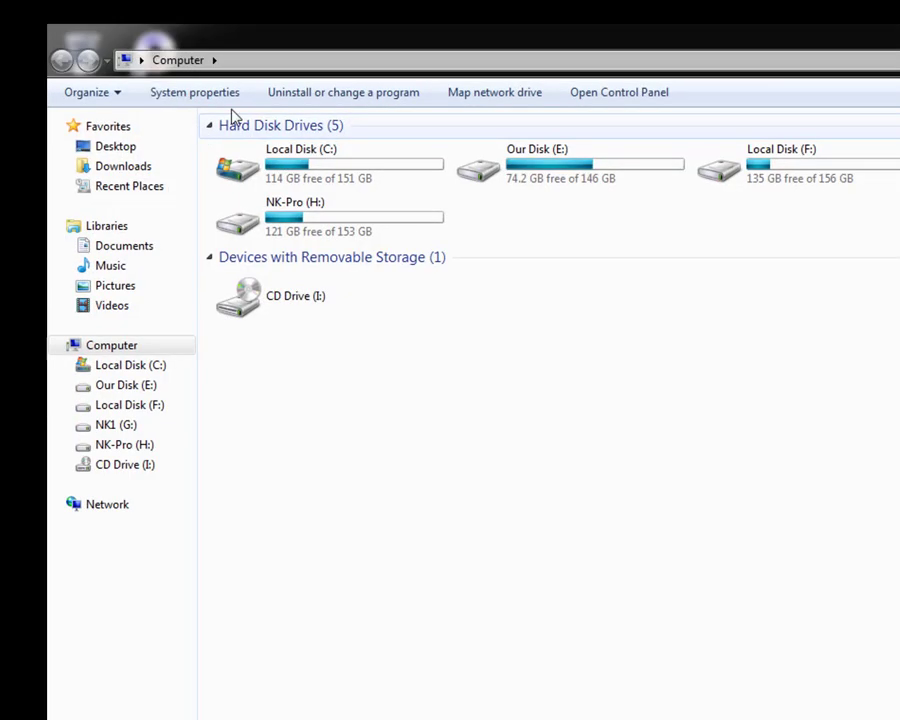
pyautogui.doubleClick(544, 176)
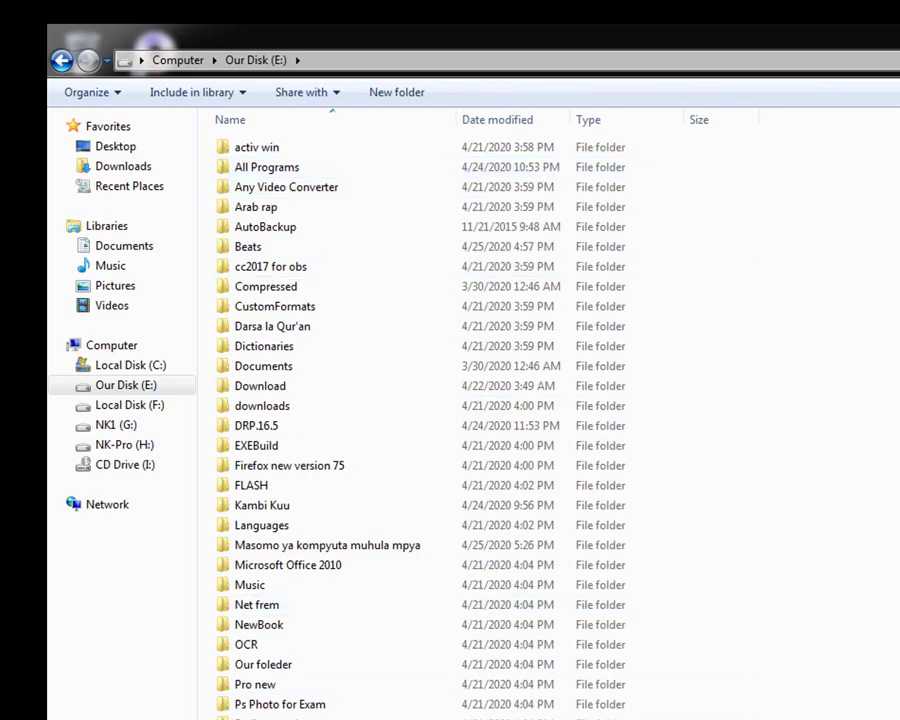
pyautogui.click(346, 527)
pyautogui.press('l')
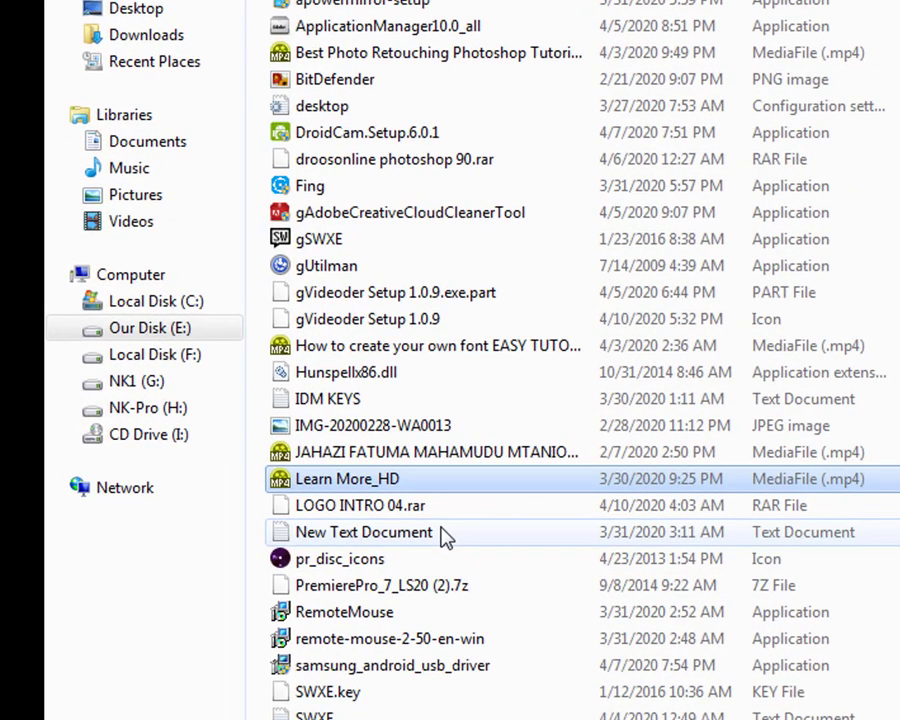
# Open the 4/25/2020 5:02 PM previous version of Our Disk (E:) from the drive's properties
pyautogui.scroll(14, 580, 360)
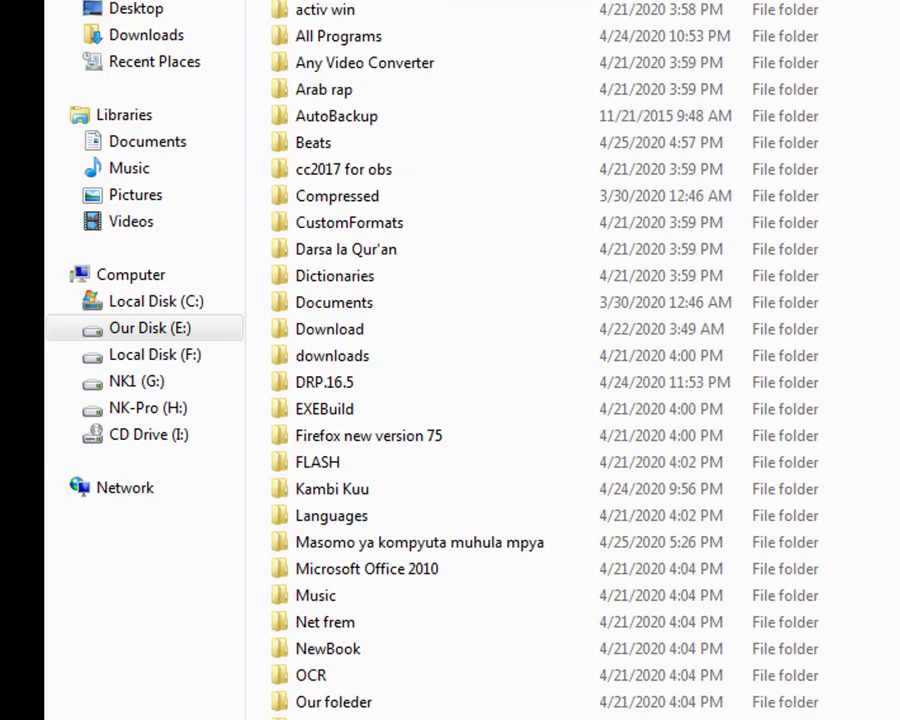
pyautogui.rightClick(899, 118)
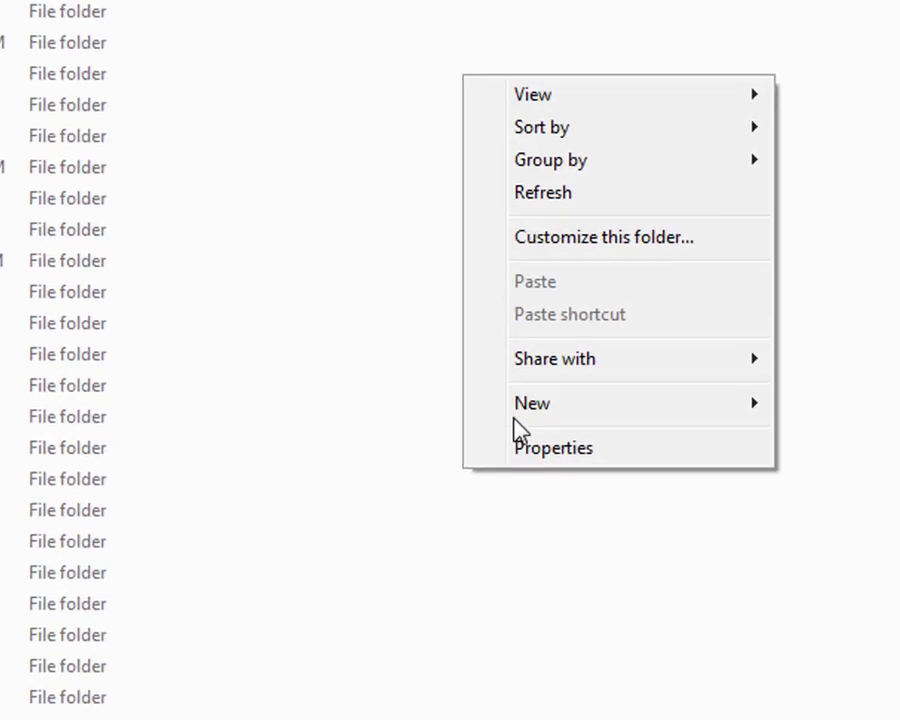
pyautogui.click(899, 430)
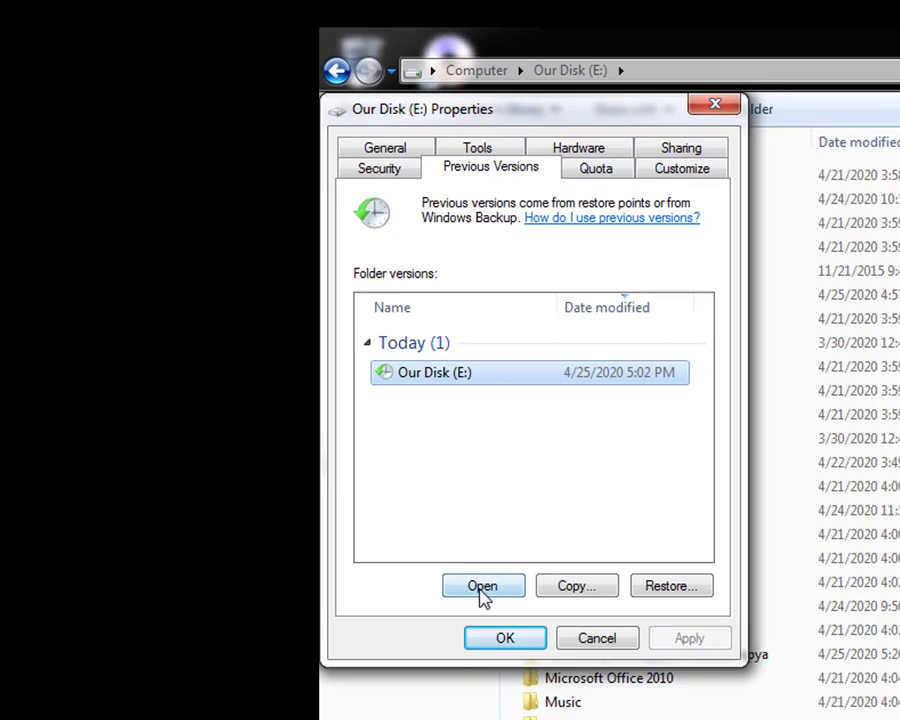
pyautogui.click(480, 588)
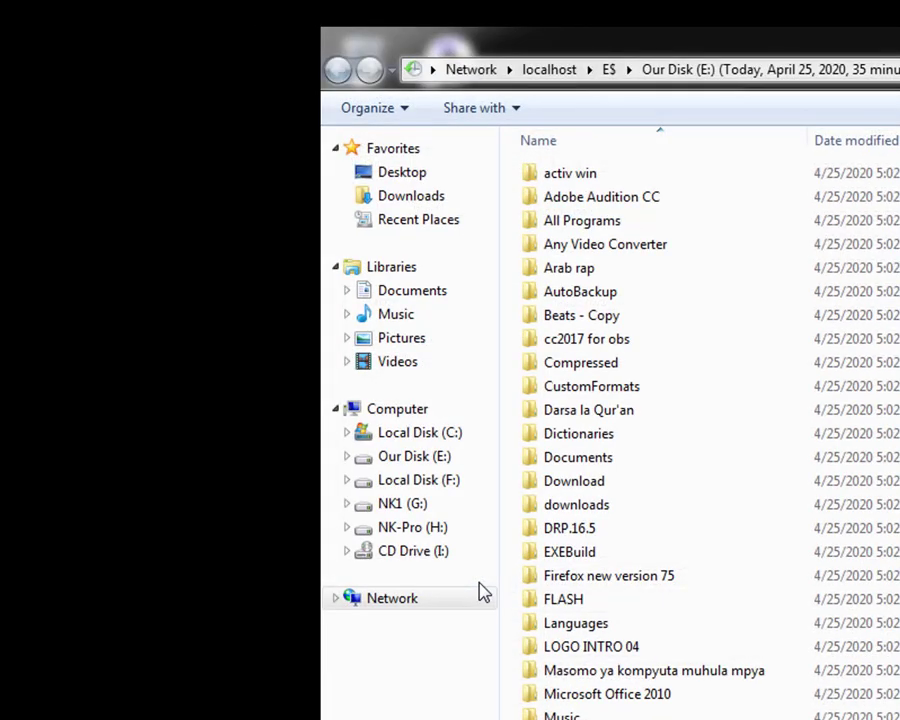
# Check the contents of the LOGO INTRO 04 folder inside the previous version, and return to its folder list
pyautogui.doubleClick(624, 647)
pyautogui.press('BackSpace')
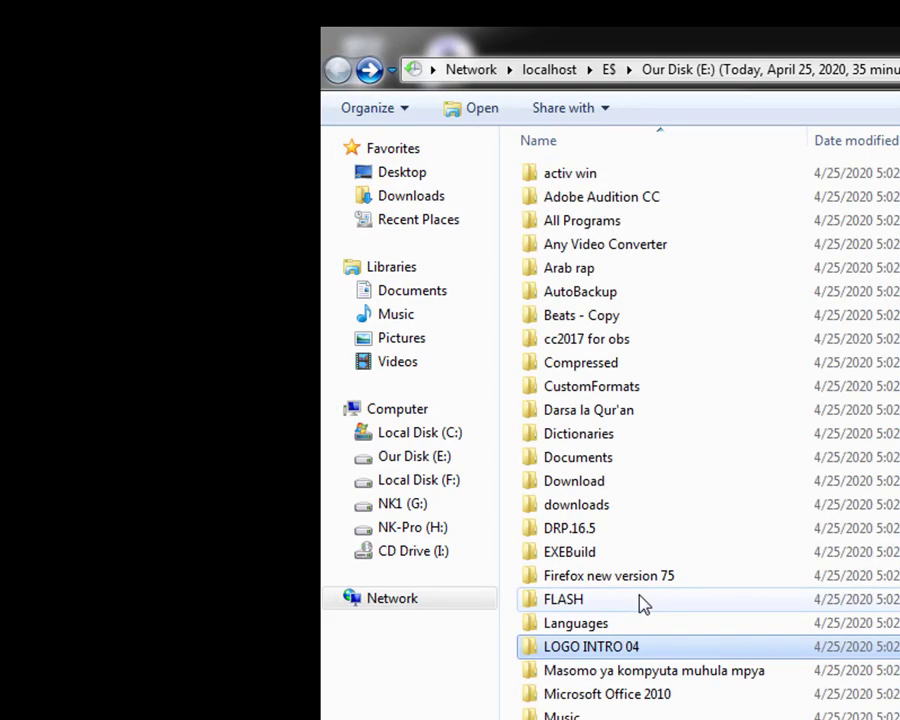
pyautogui.rightClick(628, 650)
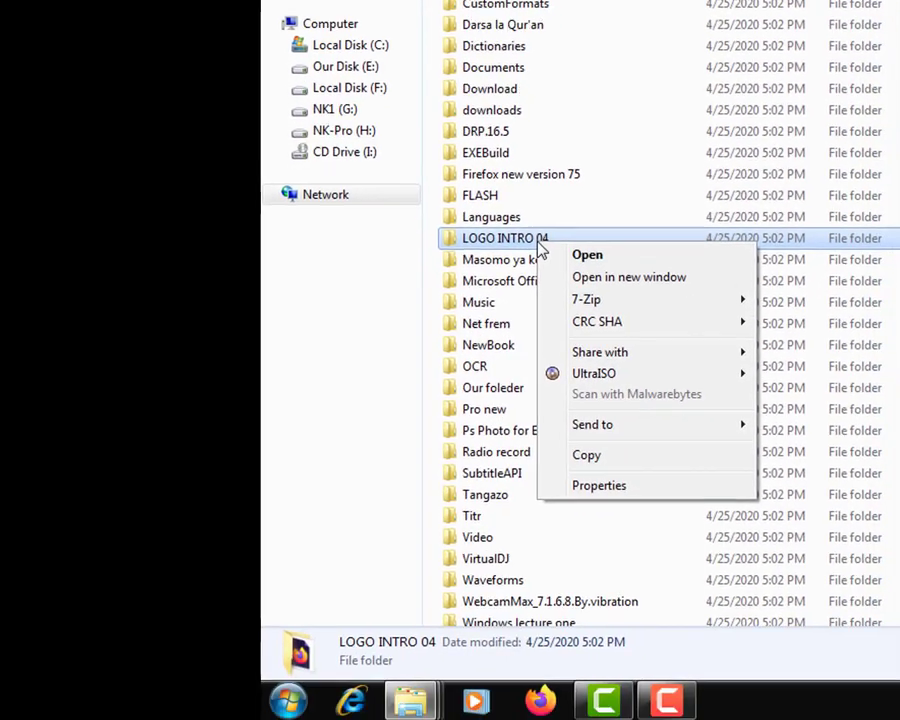
pyautogui.click(592, 232)
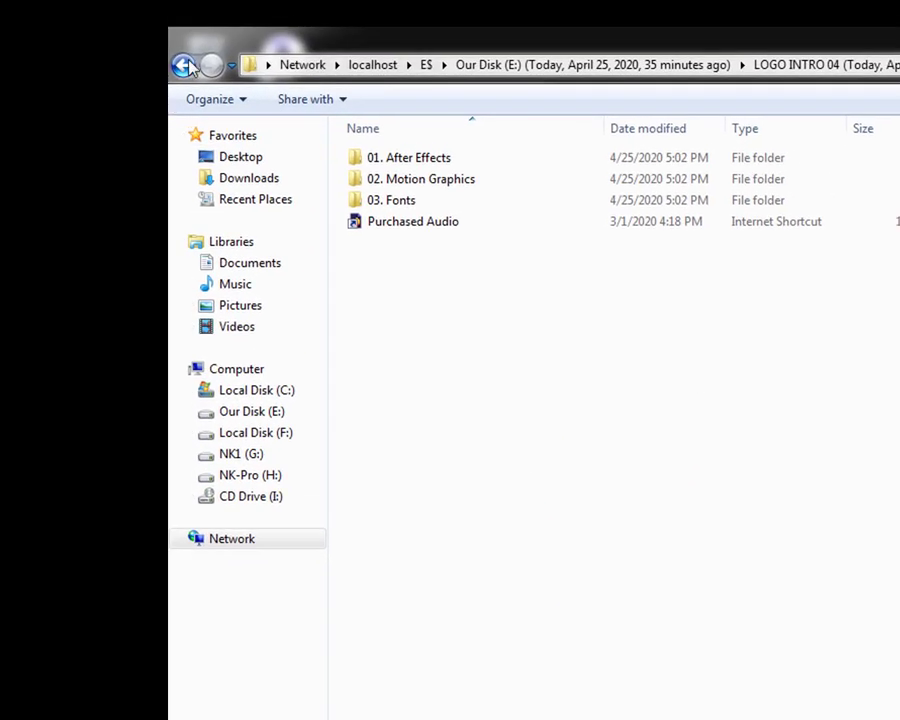
pyautogui.press('BackSpace')
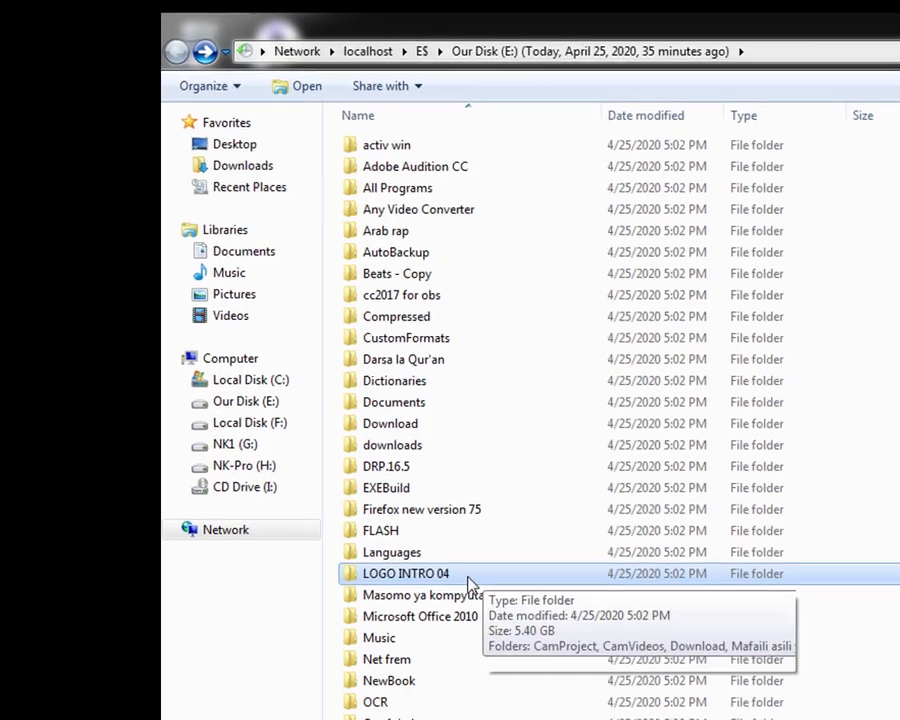
# Copy the LOGO INTRO 04 folder from the previous version and paste it into the current Our Disk (E:)
pyautogui.rightClick(473, 585)
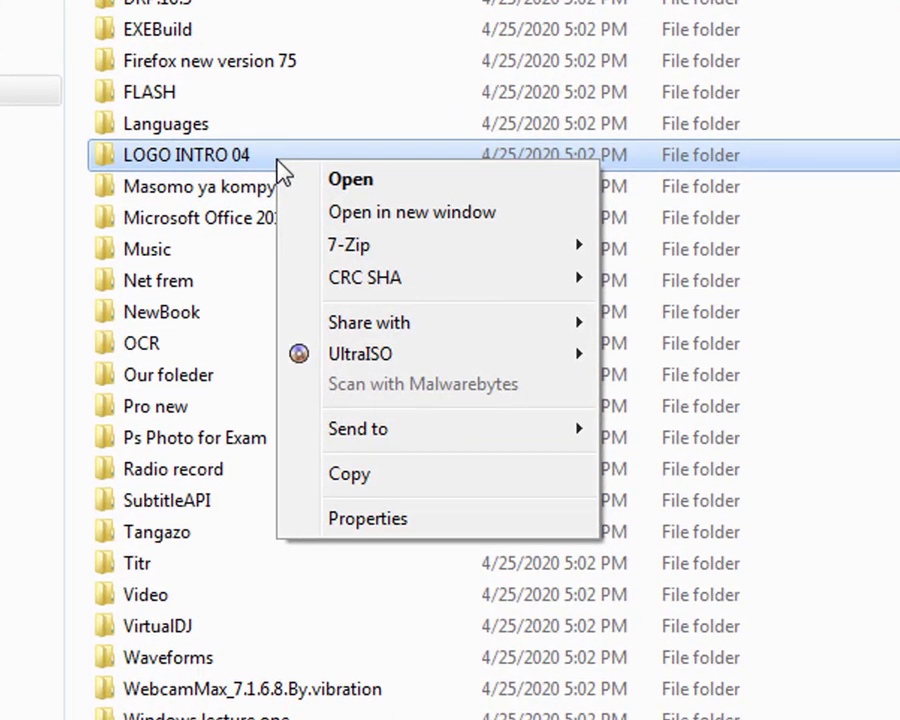
pyautogui.click(419, 486)
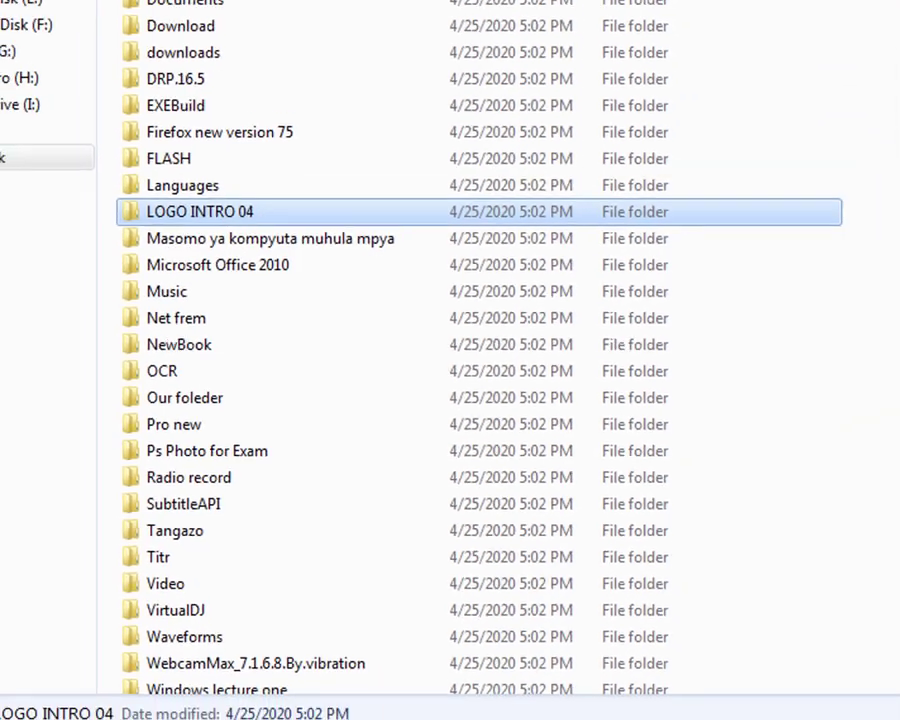
pyautogui.hotkey('alt', 'F4')
pyautogui.press('Escape')
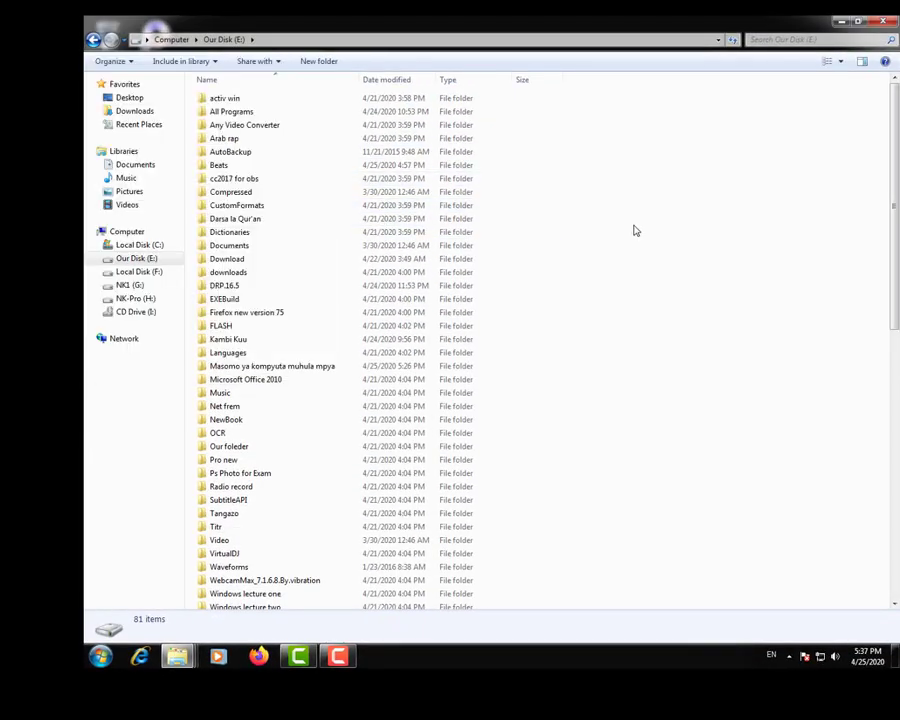
pyautogui.rightClick(572, 236)
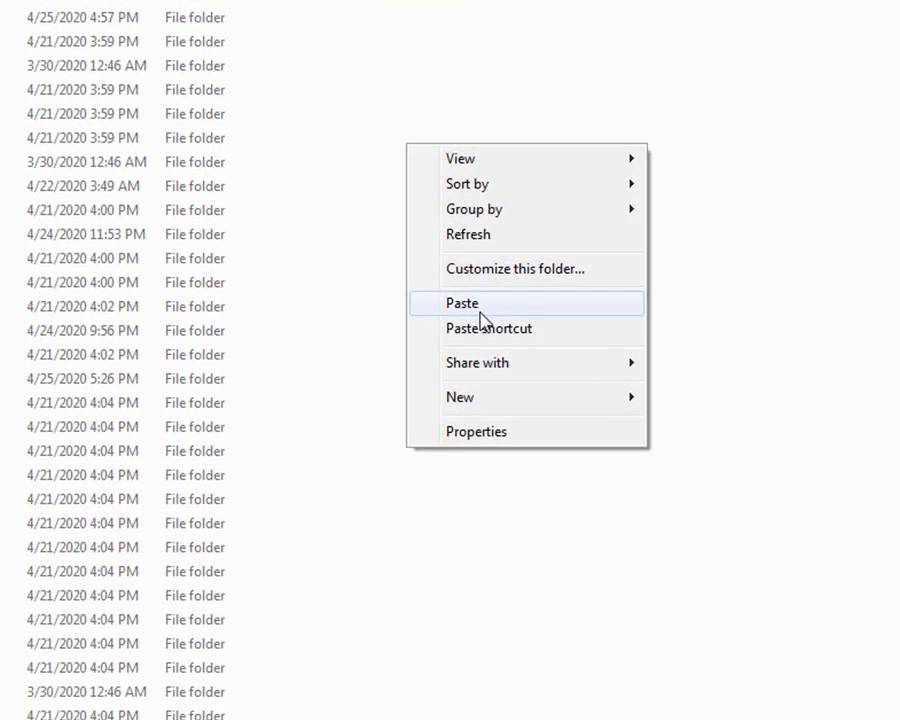
pyautogui.click(497, 307)
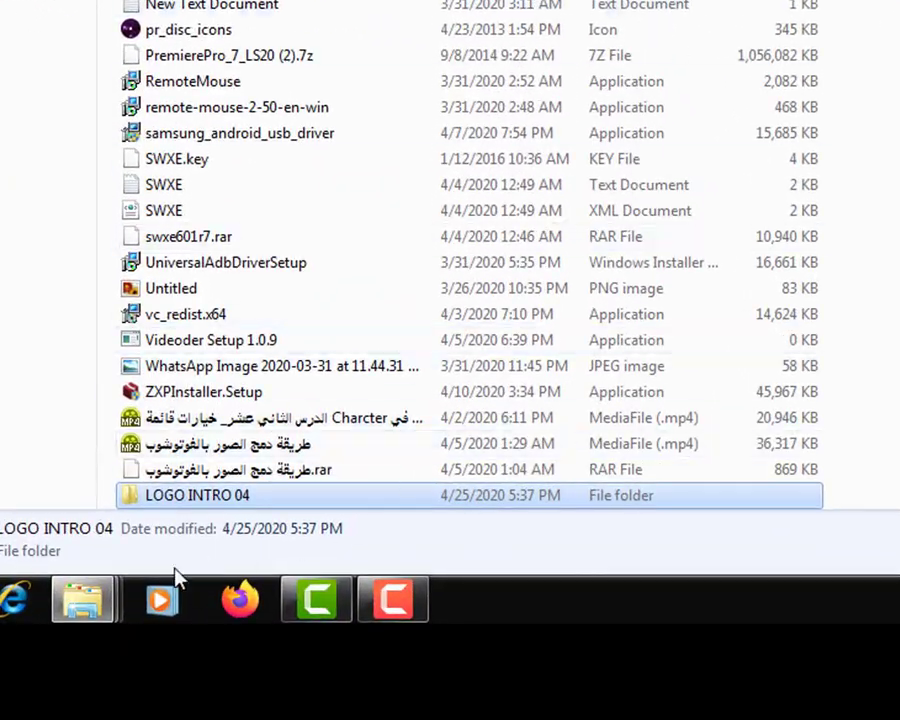
# Close the Our Disk (E:) Properties dialog and the previous-version window, returning to the current drive
pyautogui.click(88, 605)
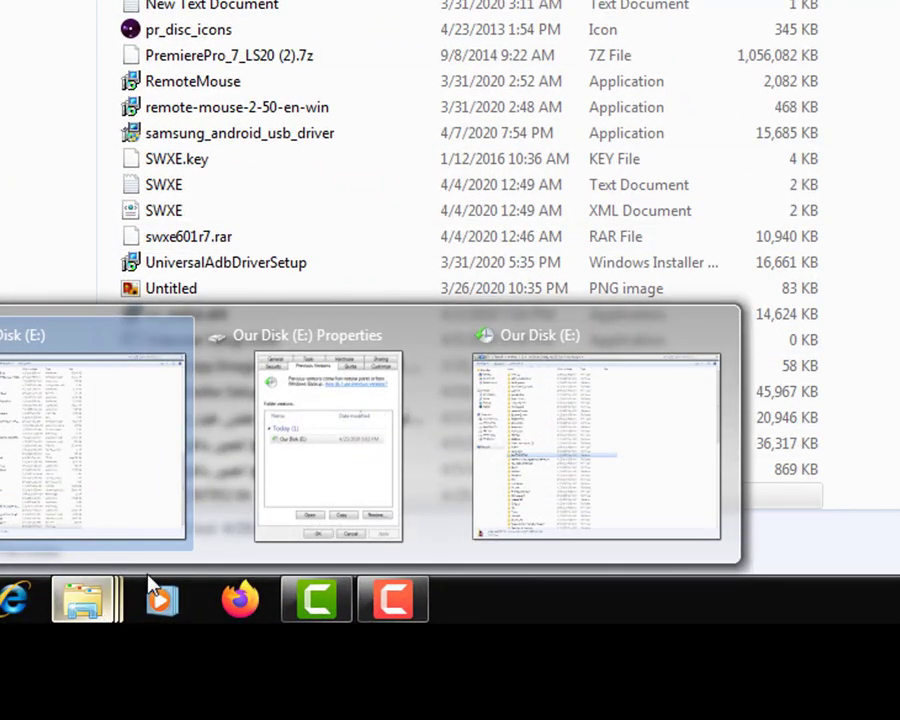
pyautogui.click(327, 445)
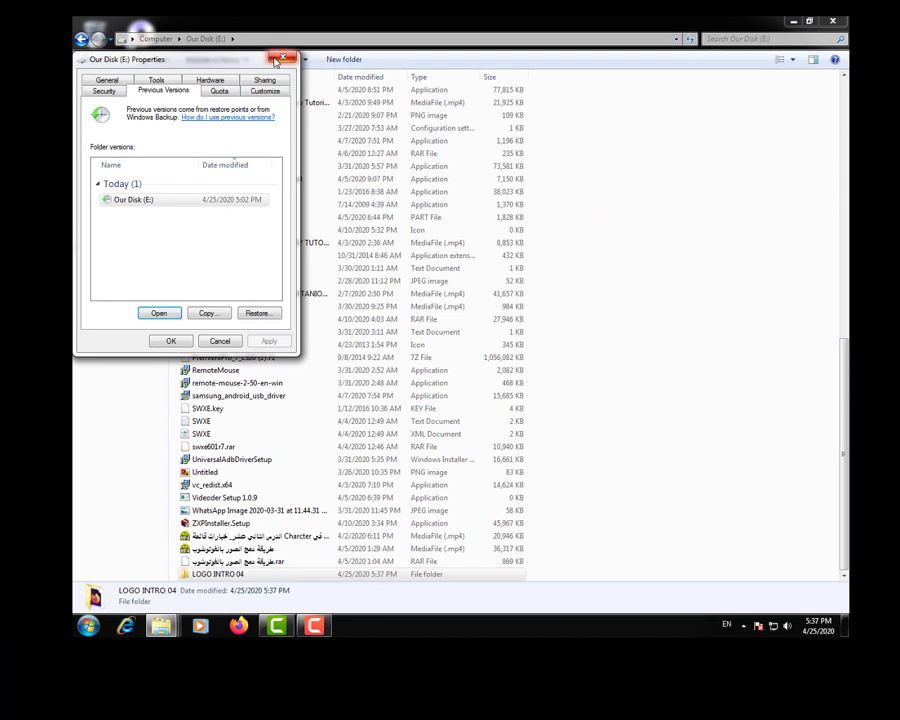
pyautogui.click(283, 58)
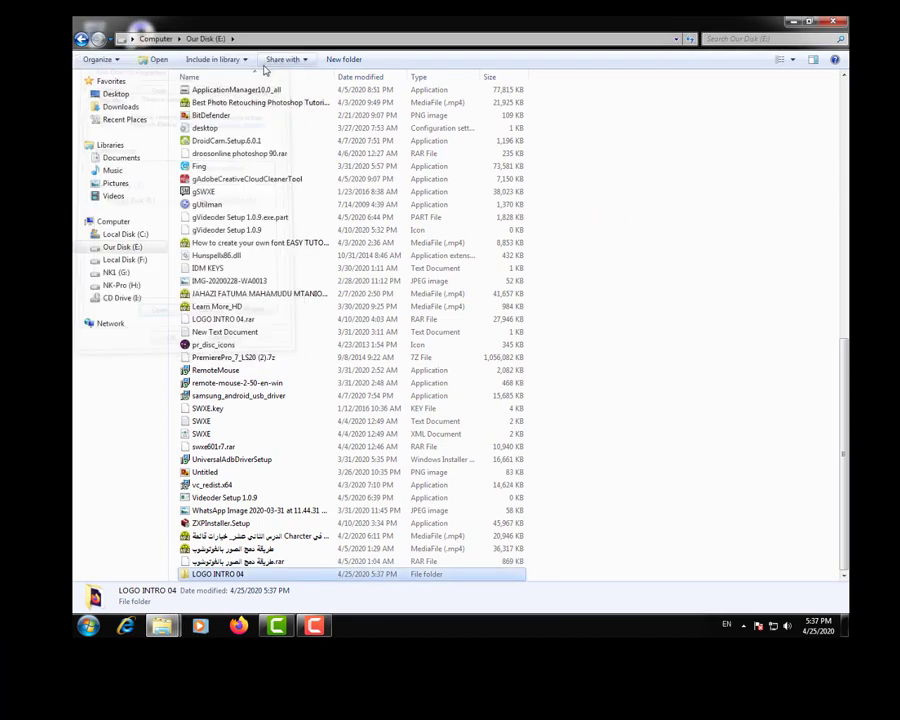
pyautogui.rightClick(160, 626)
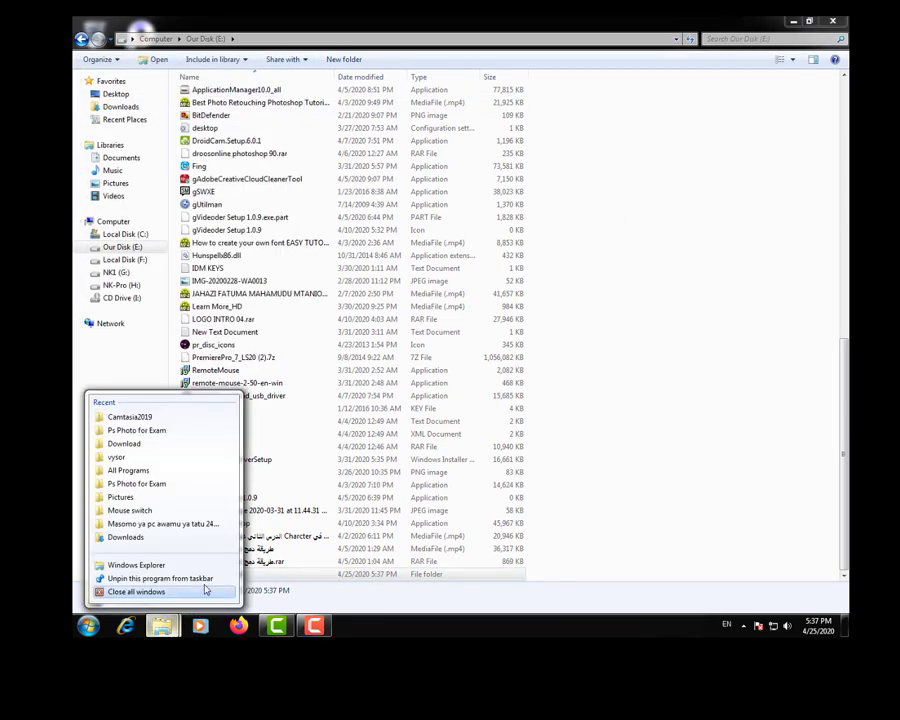
pyautogui.click(161, 626)
pyautogui.click(250, 560)
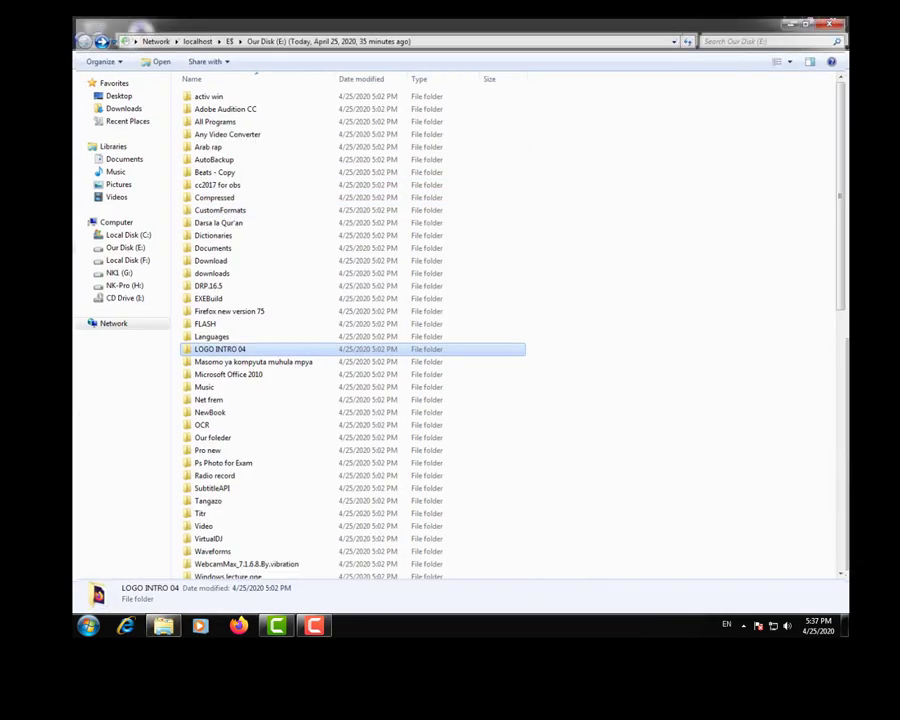
pyautogui.hotkey('alt', 'Tab')
# Refresh Our Disk (E:) and open the recovered LOGO INTRO 04 folder to check its contents
pyautogui.scroll(2, 670, 280)
pyautogui.scroll(15, 670, 280)
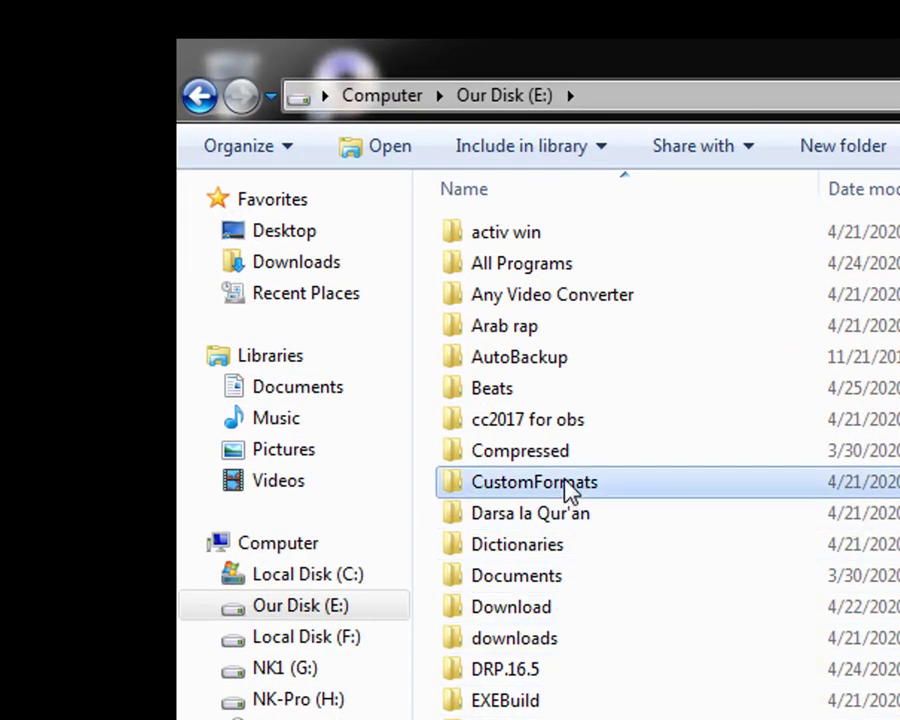
pyautogui.scroll(-10, 713, 663)
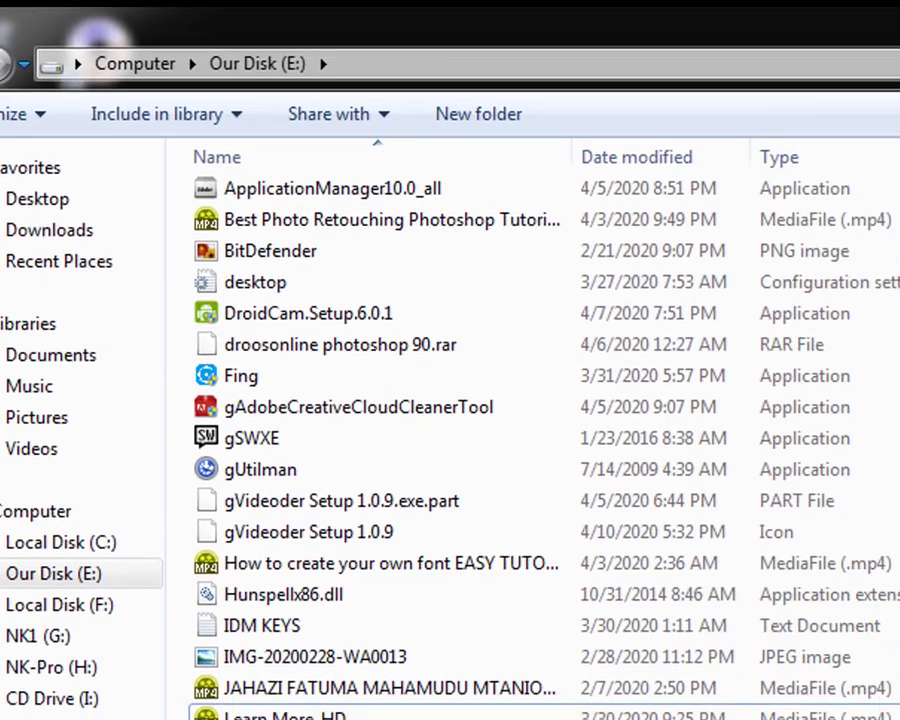
pyautogui.rightClick(544, 185)
pyautogui.moveTo(617, 555)
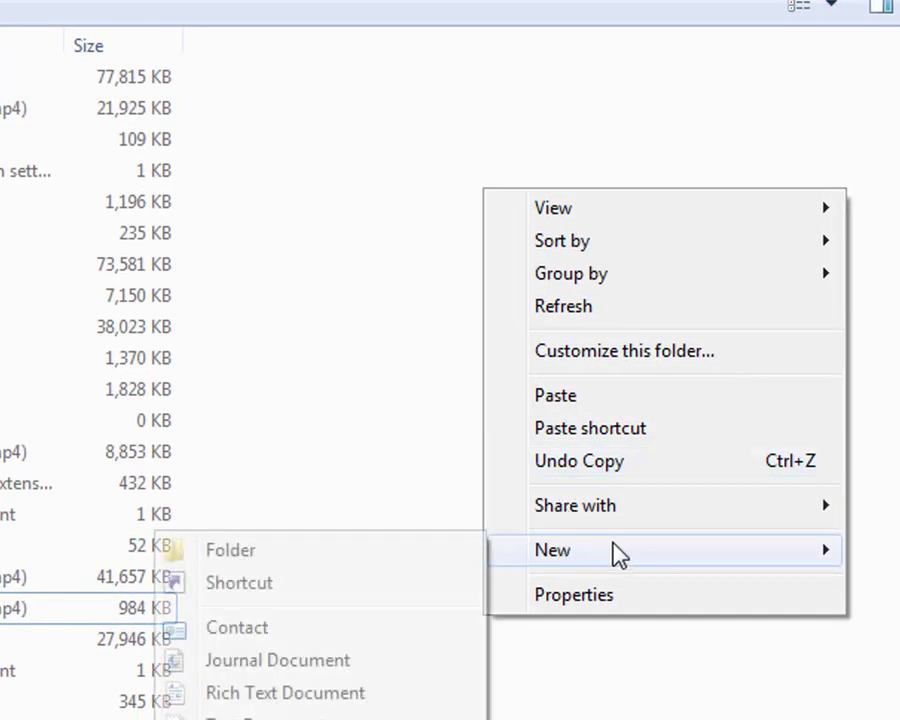
pyautogui.click(595, 306)
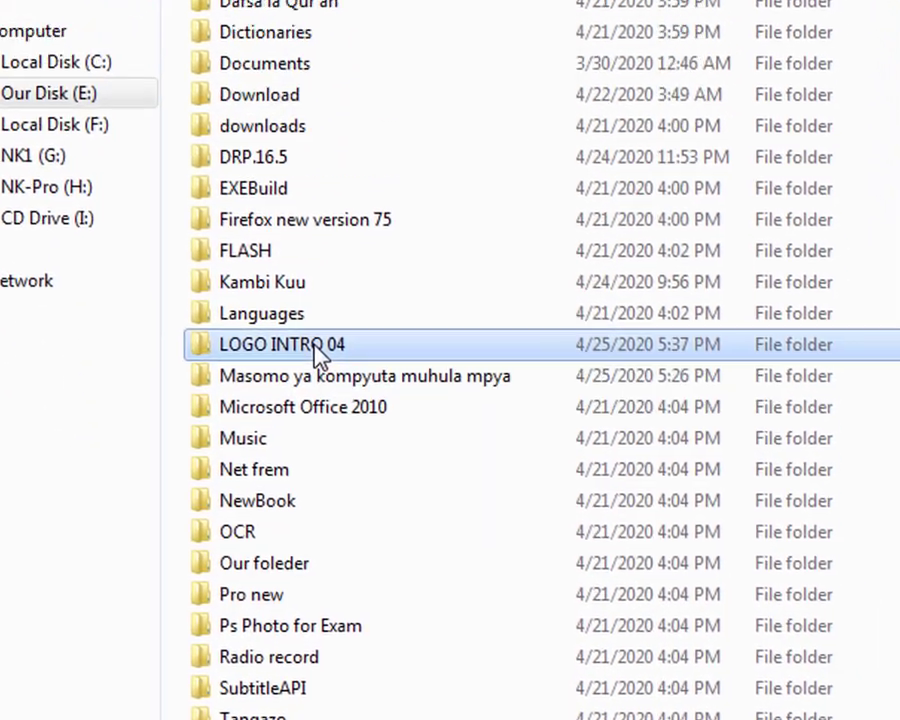
pyautogui.doubleClick(338, 200)
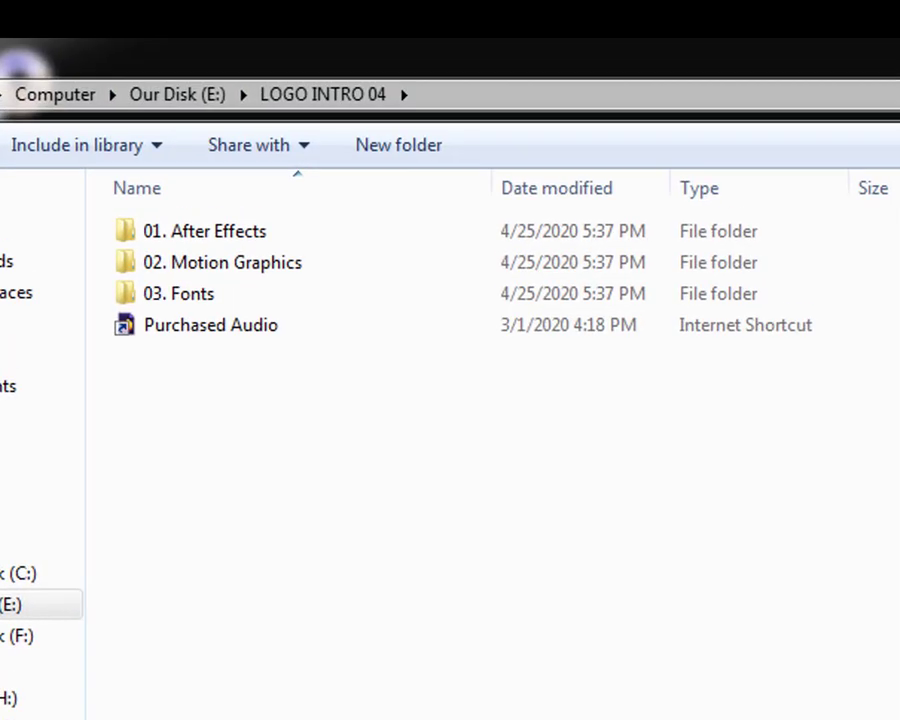
pyautogui.press('BackSpace')
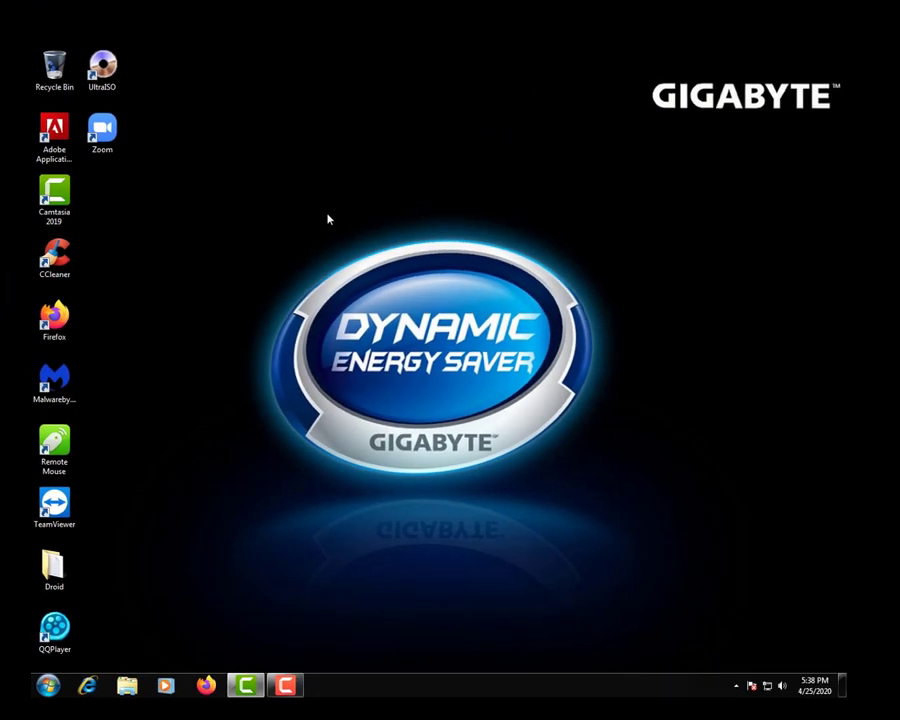
# Refresh the desktop and move the Droid folder icon between Remote Mouse and TeamViewer
pyautogui.rightClick(281, 175)
pyautogui.click(307, 213)
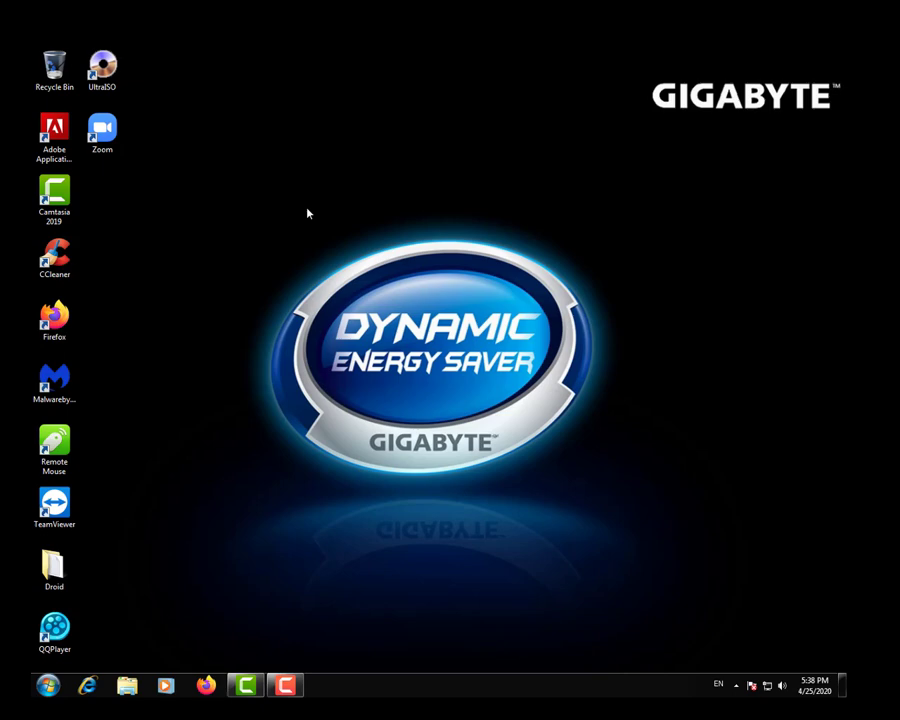
pyautogui.moveTo(54, 567); pyautogui.dragTo(276, 182)
pyautogui.moveTo(102, 132); pyautogui.dragTo(110, 515)
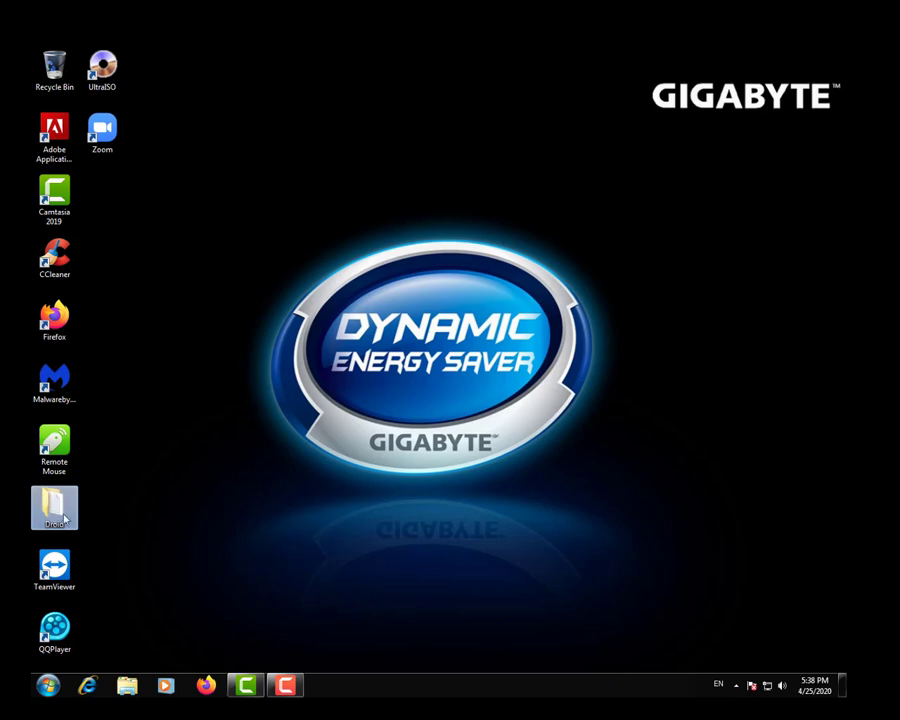
pyautogui.moveTo(54, 505); pyautogui.dragTo(244, 524)
pyautogui.moveTo(355, 127); pyautogui.dragTo(225, 590)
pyautogui.click(309, 541)
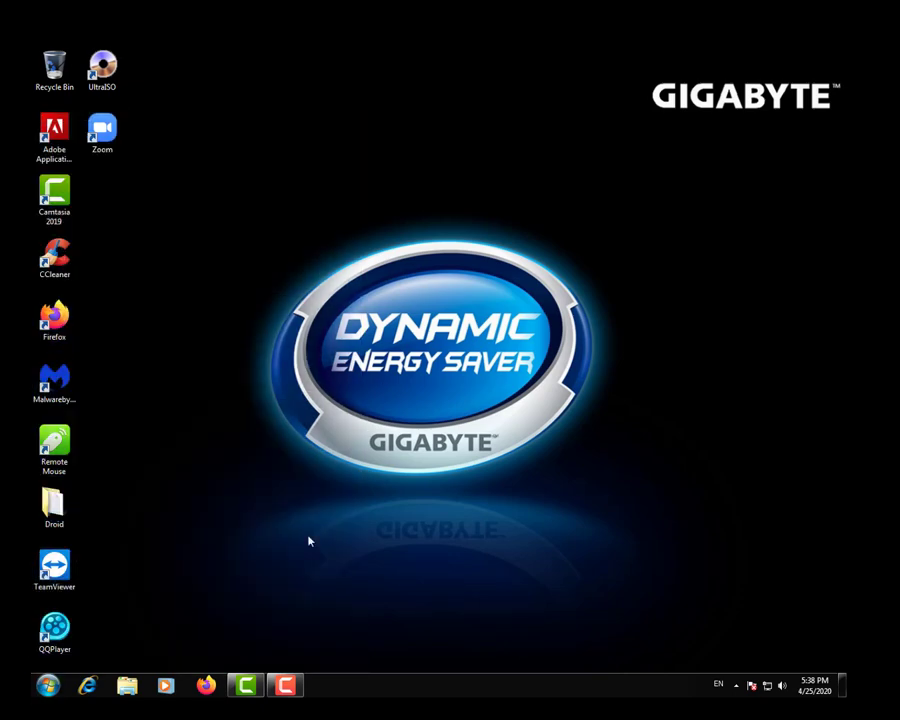
# View the Droid folder briefly, close it, and refresh the desktop
pyautogui.moveTo(46, 512)
pyautogui.mouseDown()
pyautogui.moveTo(150, 518)
pyautogui.moveTo(55, 510)
pyautogui.mouseUp()
pyautogui.doubleClick(55, 510)
pyautogui.click(822, 52)
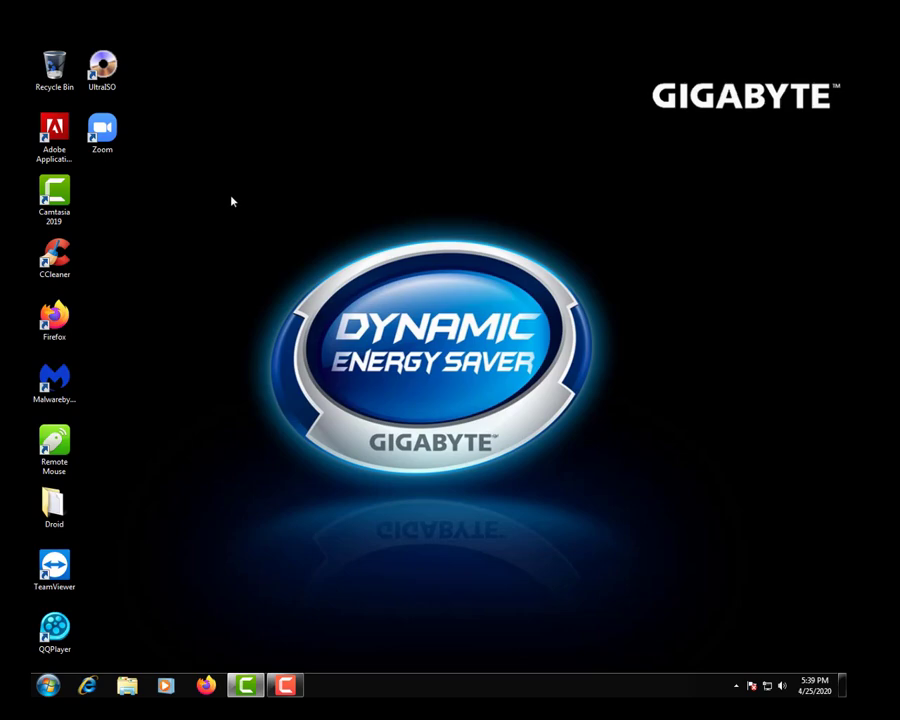
pyautogui.rightClick(231, 201)
pyautogui.click(183, 404)
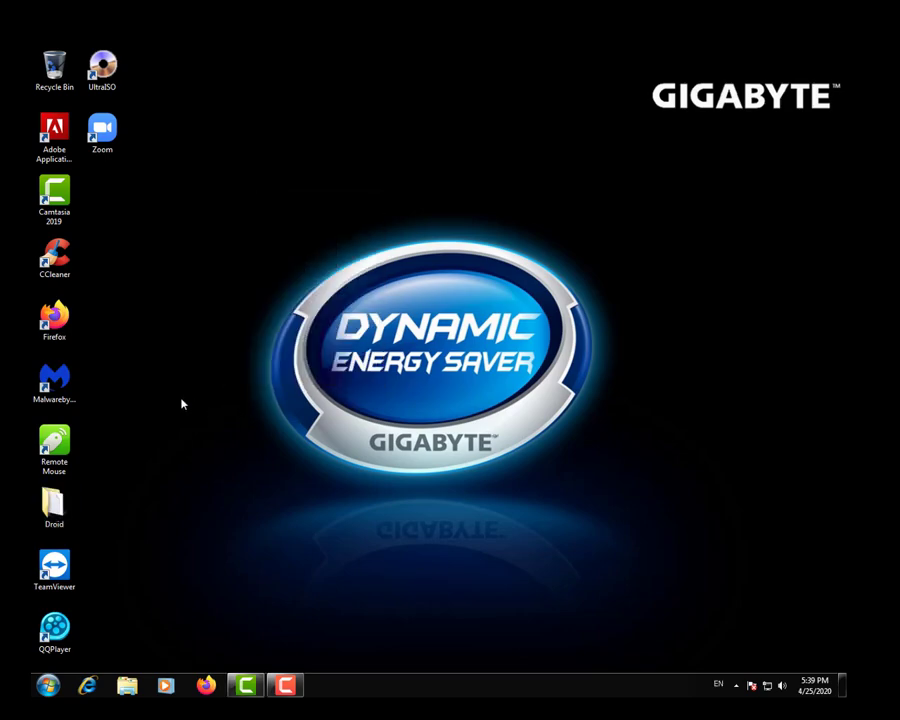
# Open the Droid folder's previous version dated 4/25/2020 5:02 PM from its properties to view the stored files
pyautogui.doubleClick(54, 506)
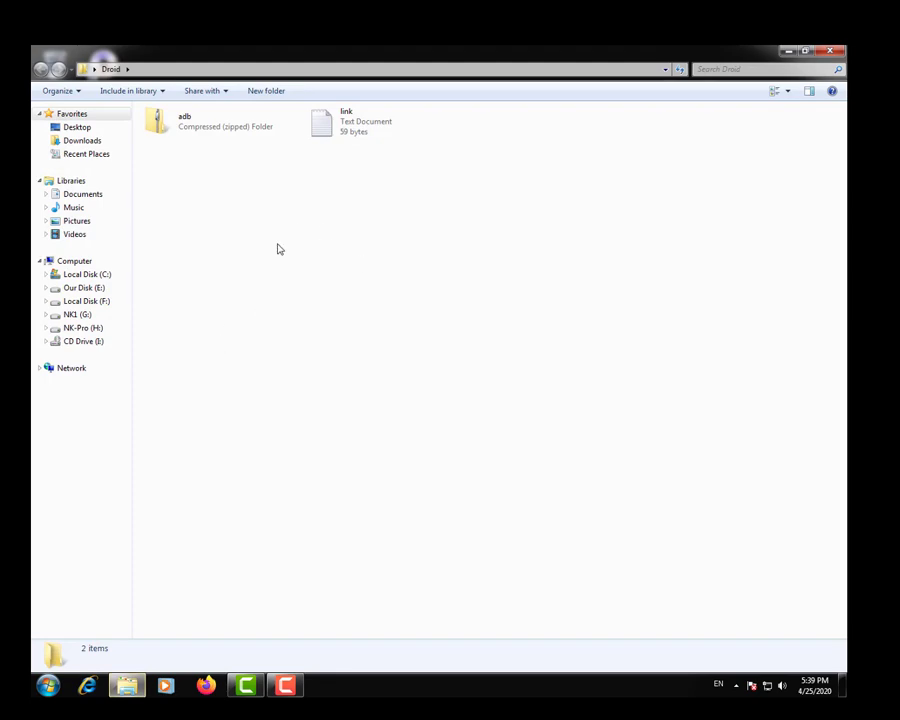
pyautogui.moveTo(569, 118); pyautogui.dragTo(165, 158)
pyautogui.rightClick(370, 236)
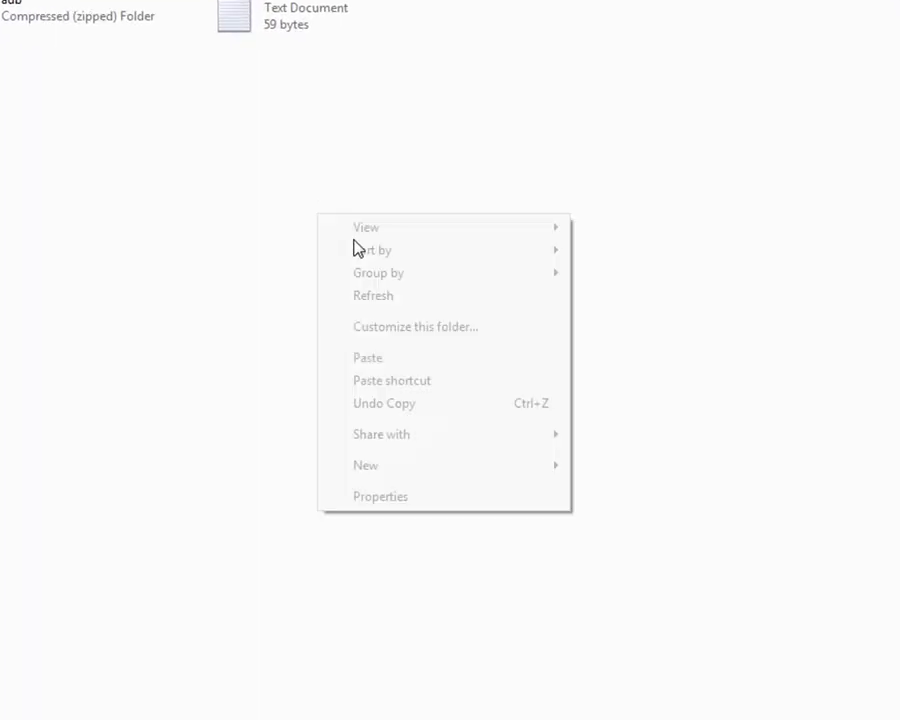
pyautogui.click(417, 400)
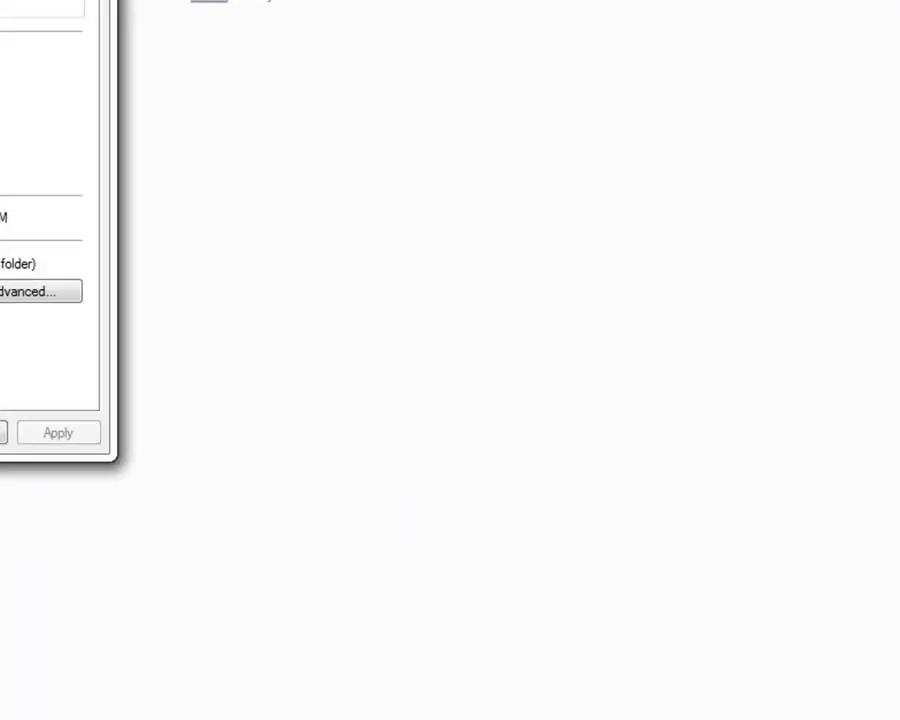
pyautogui.moveTo(0, 0); pyautogui.dragTo(605, 107)
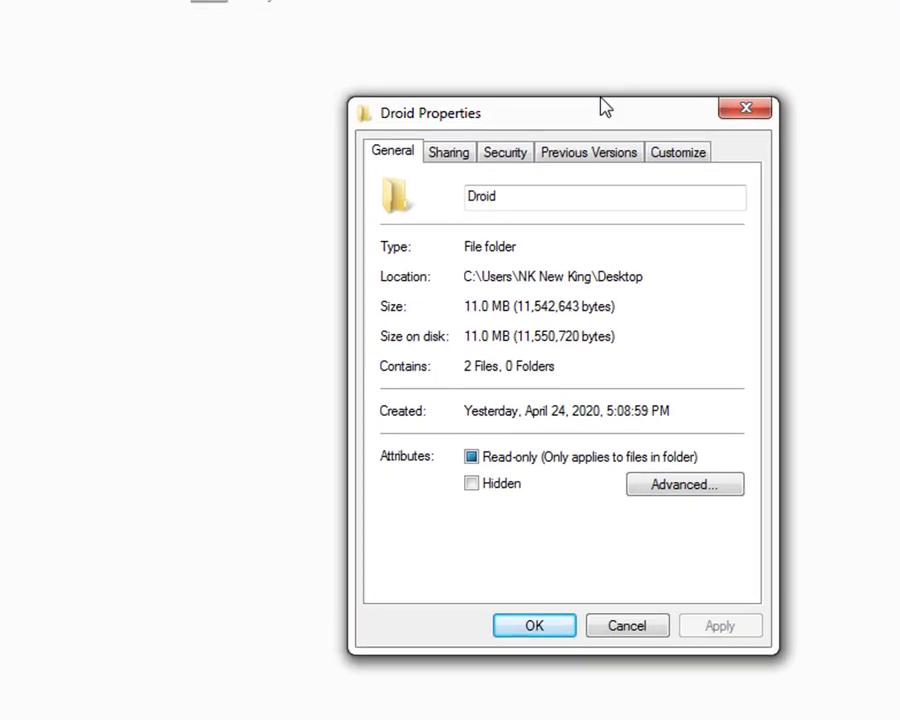
pyautogui.click(592, 158)
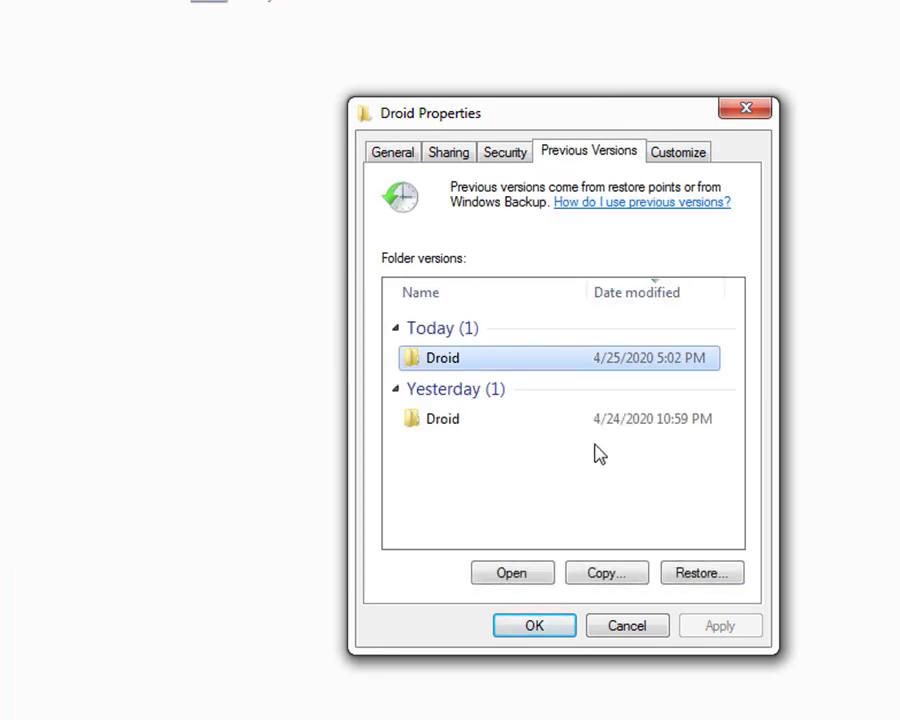
pyautogui.doubleClick(445, 363)
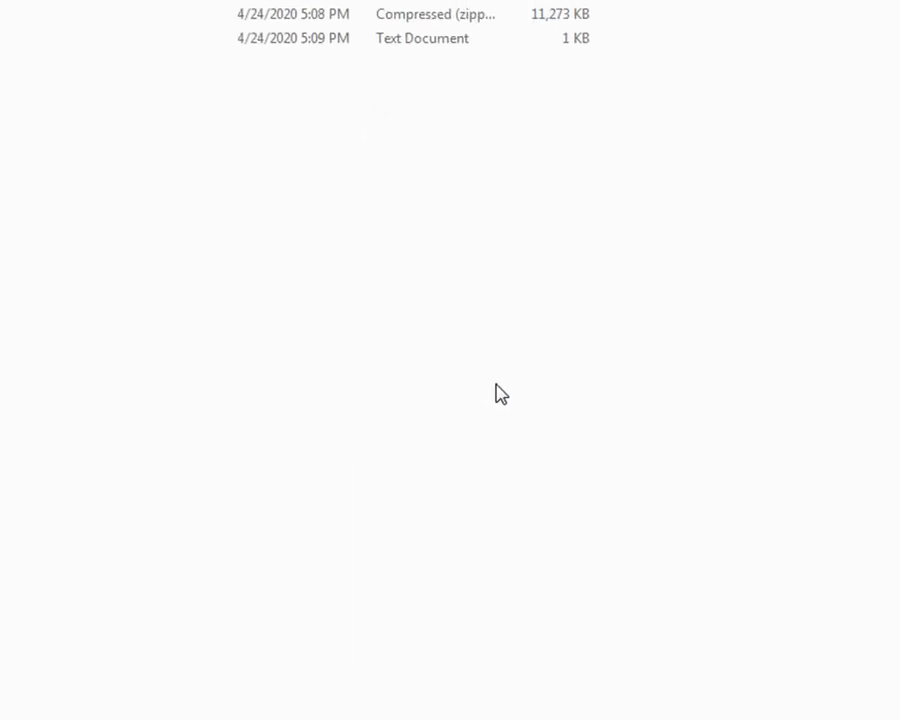
# Select the adb and link files in the Droid folder's previous version, then close that version and the Droid properties
pyautogui.moveTo(284, 372); pyautogui.dragTo(264, 90)
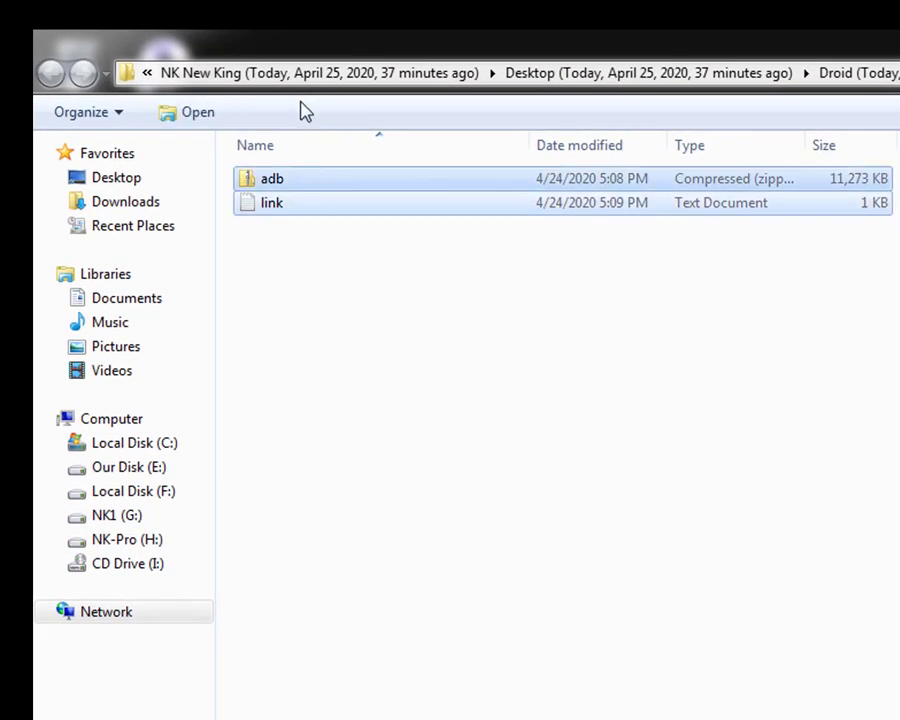
pyautogui.hotkey('alt', 'F4')
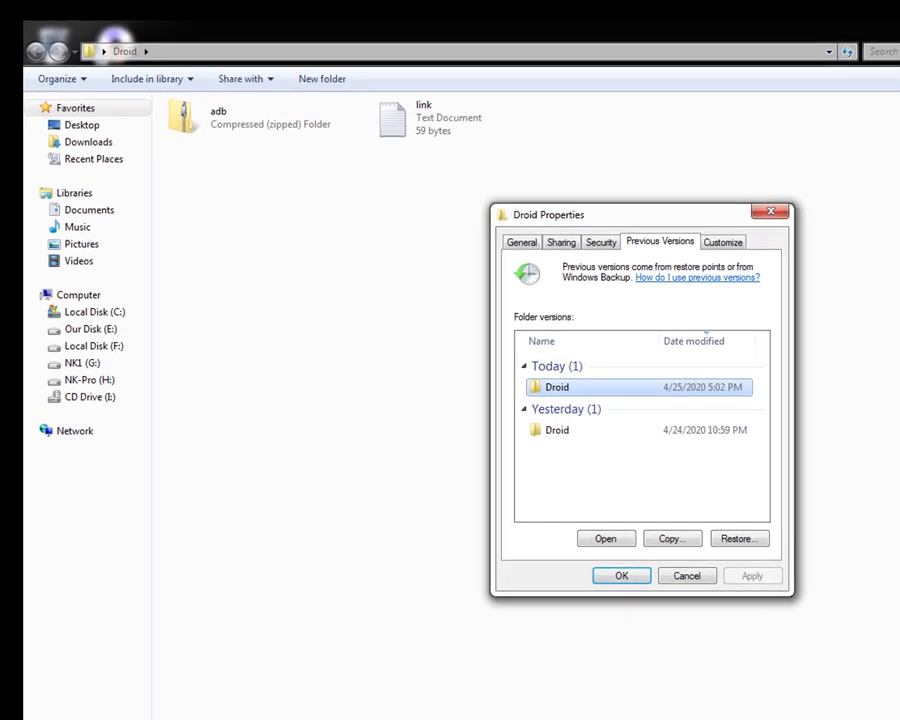
pyautogui.click(769, 210)
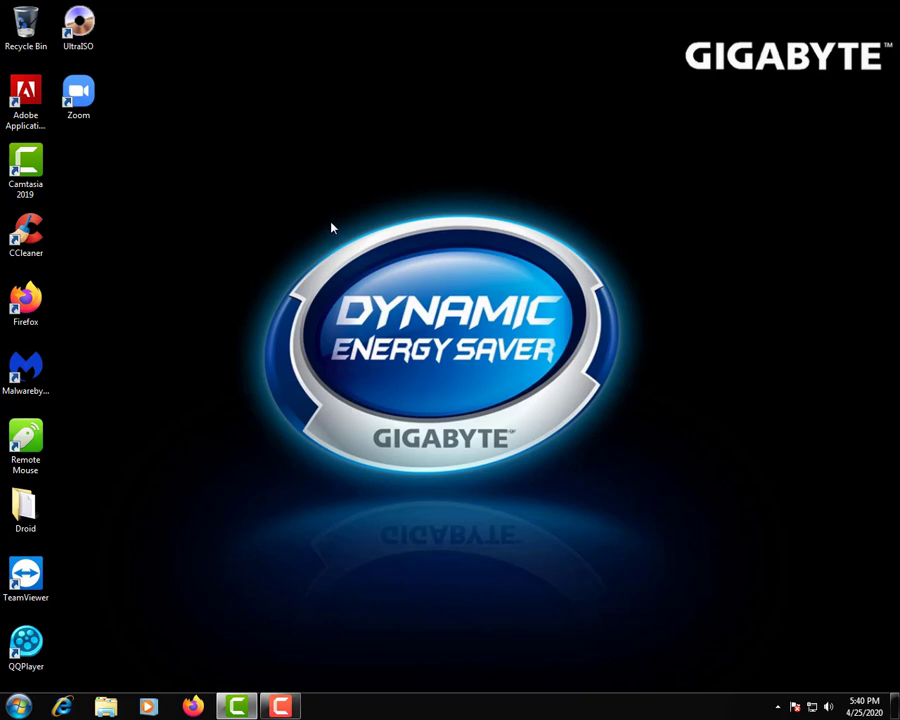
# Open the computer's system information maximized and bring up the System Protection settings in System Properties
pyautogui.click(19, 707)
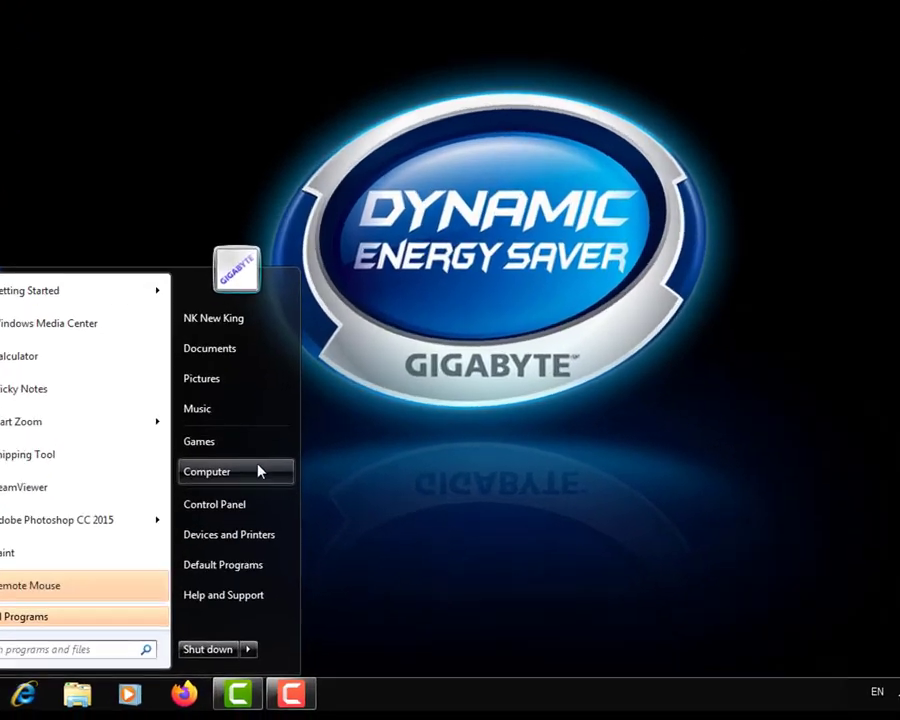
pyautogui.rightClick(251, 525)
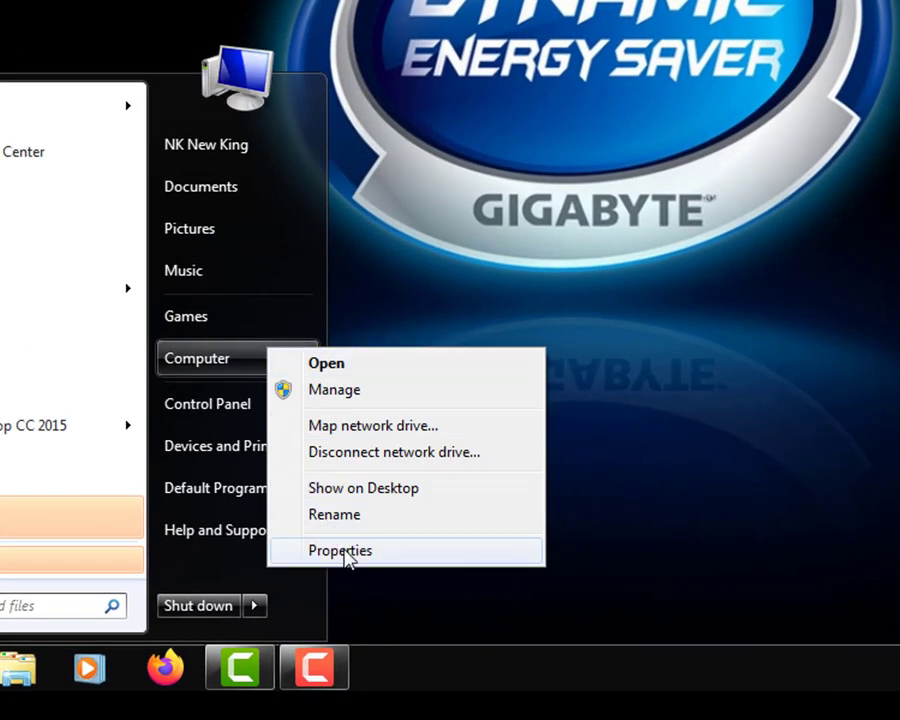
pyautogui.click(341, 551)
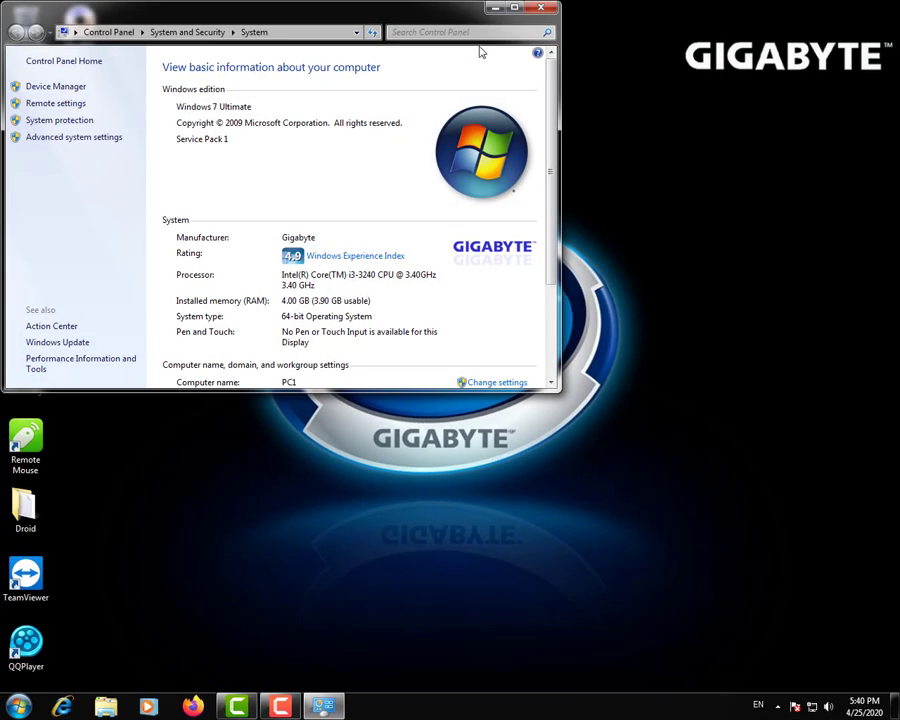
pyautogui.click(514, 7)
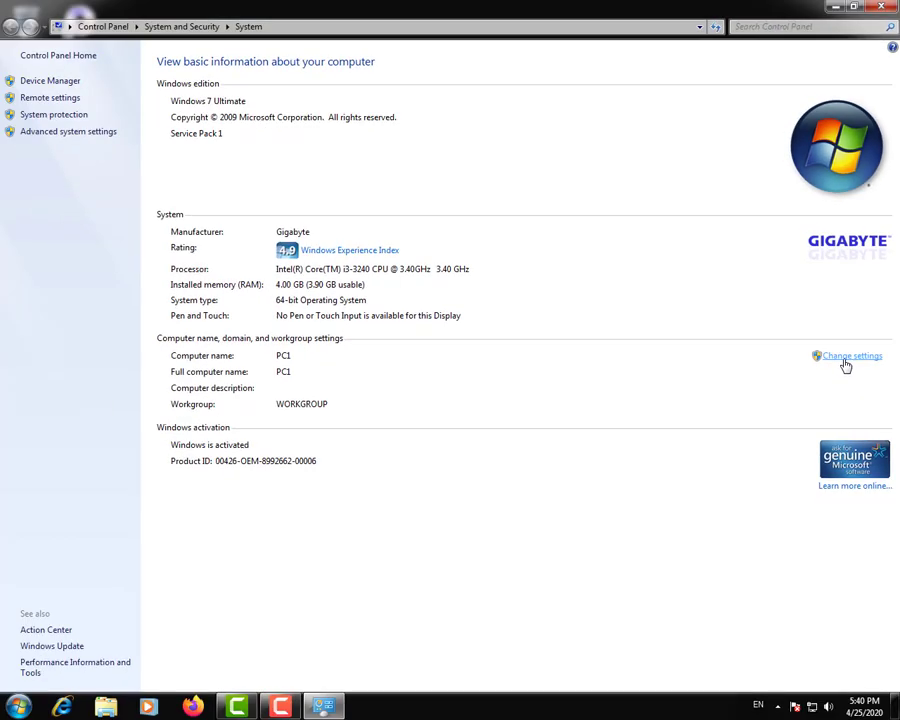
pyautogui.click(823, 385)
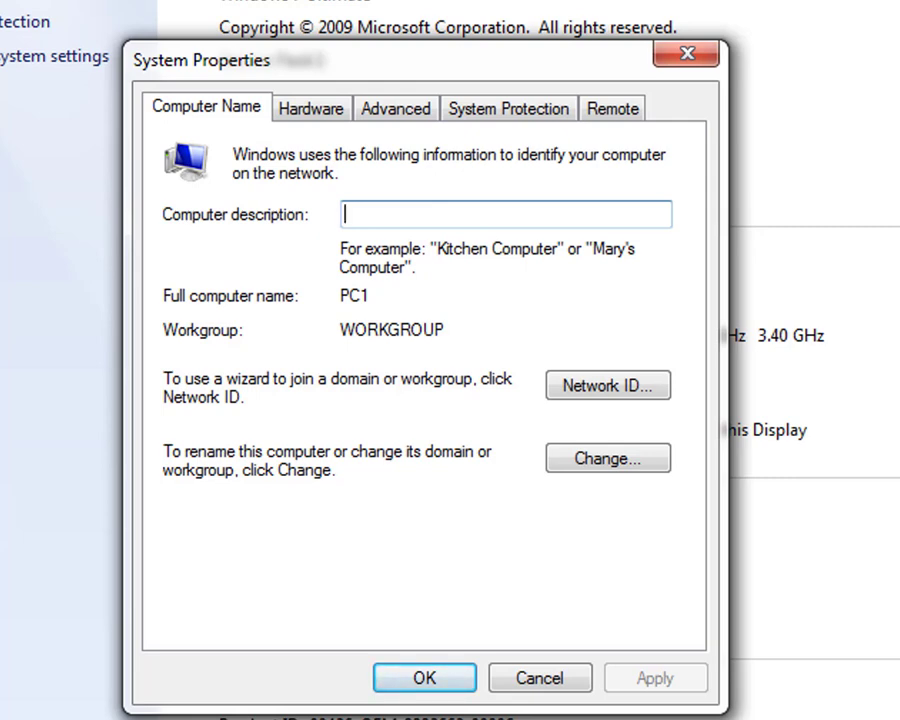
pyautogui.click(512, 116)
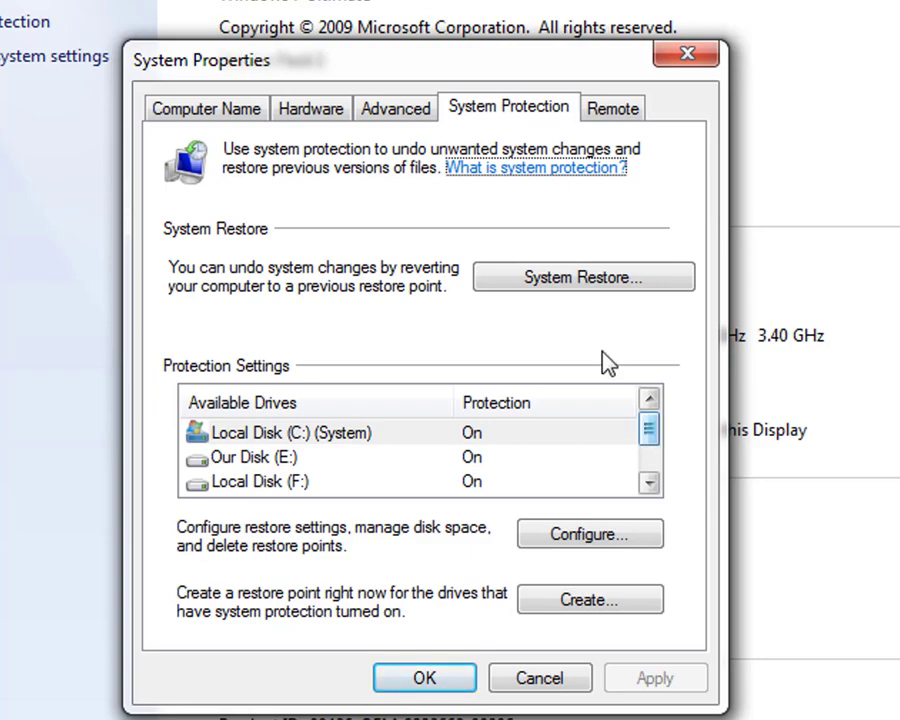
pyautogui.click(210, 118)
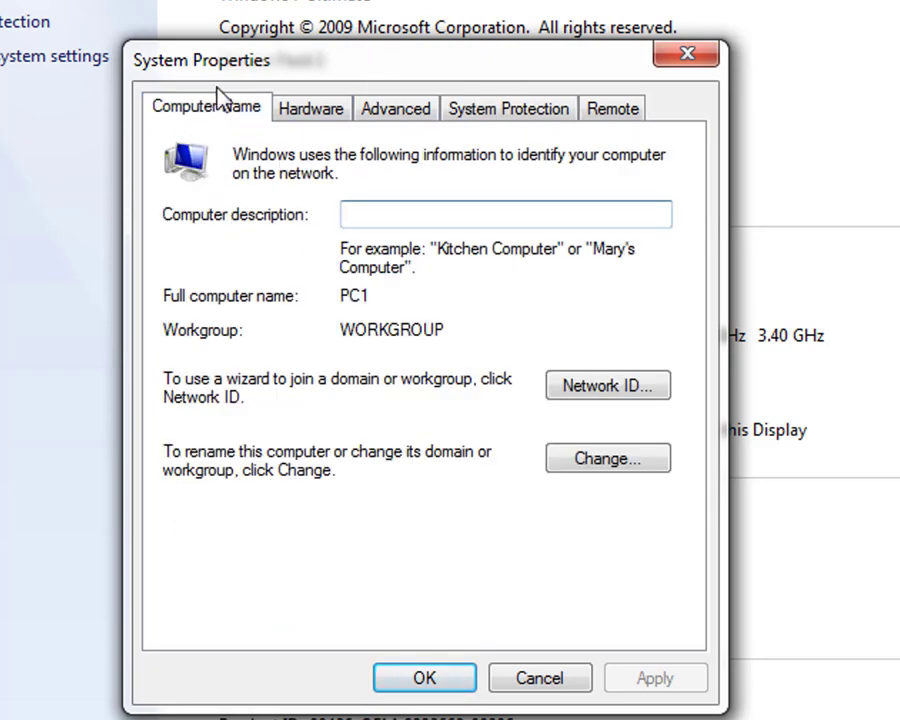
pyautogui.click(505, 118)
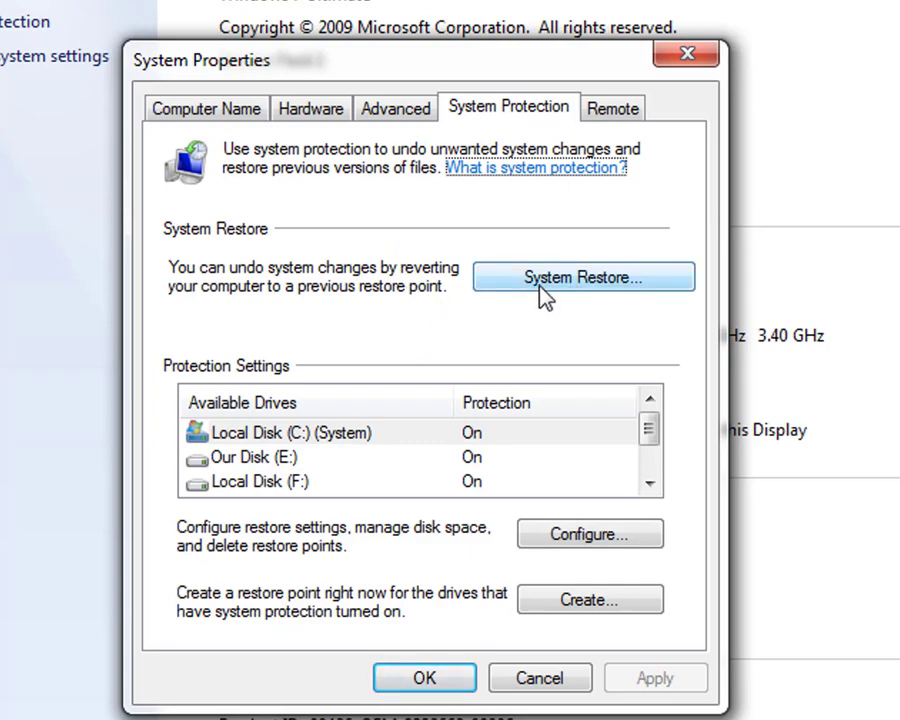
pyautogui.click(514, 440)
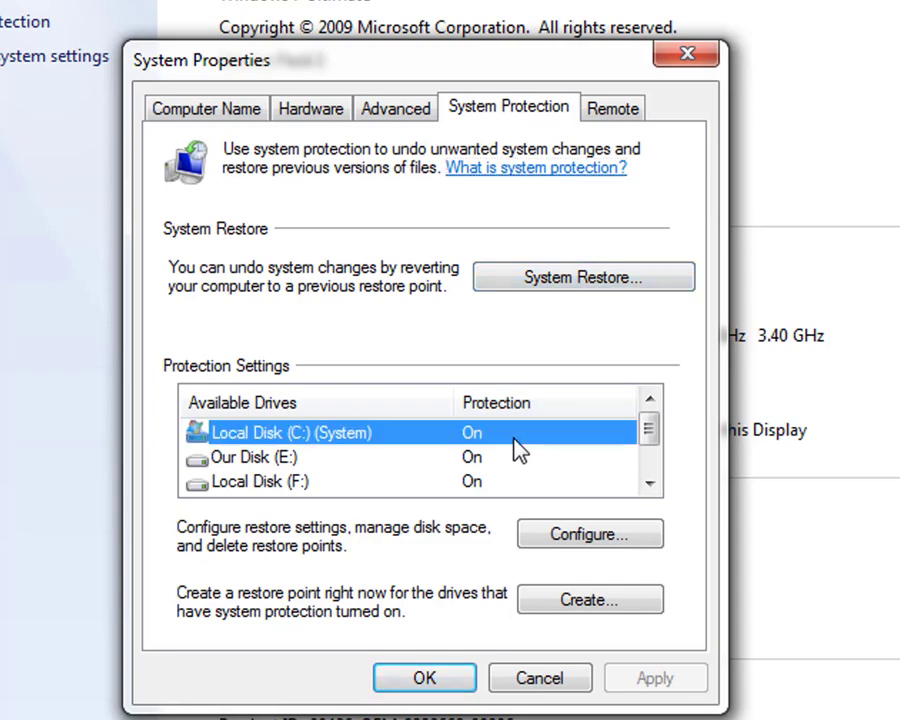
pyautogui.click(590, 602)
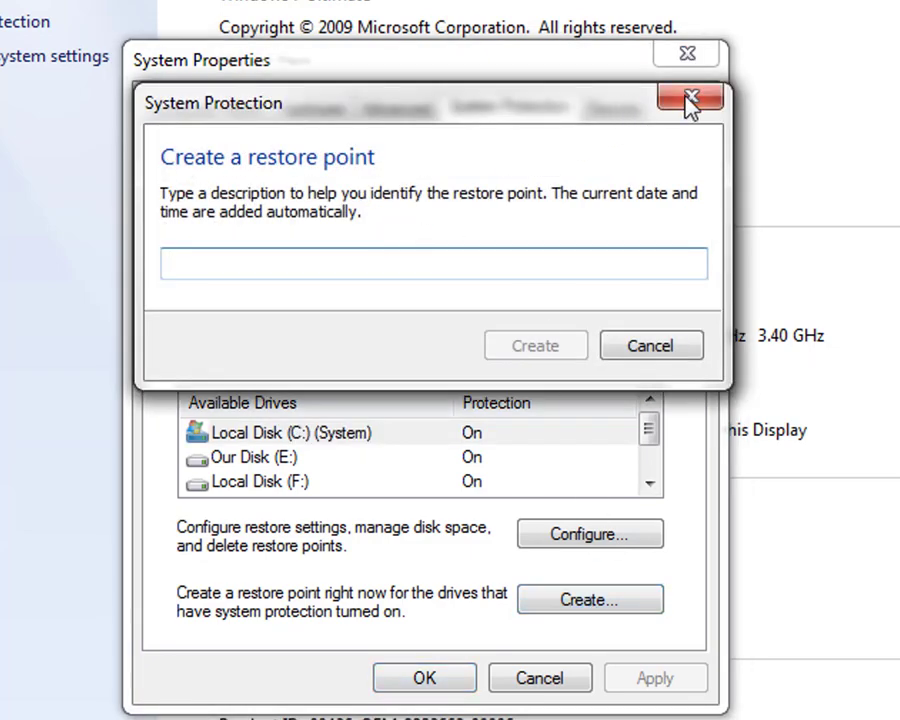
pyautogui.click(690, 100)
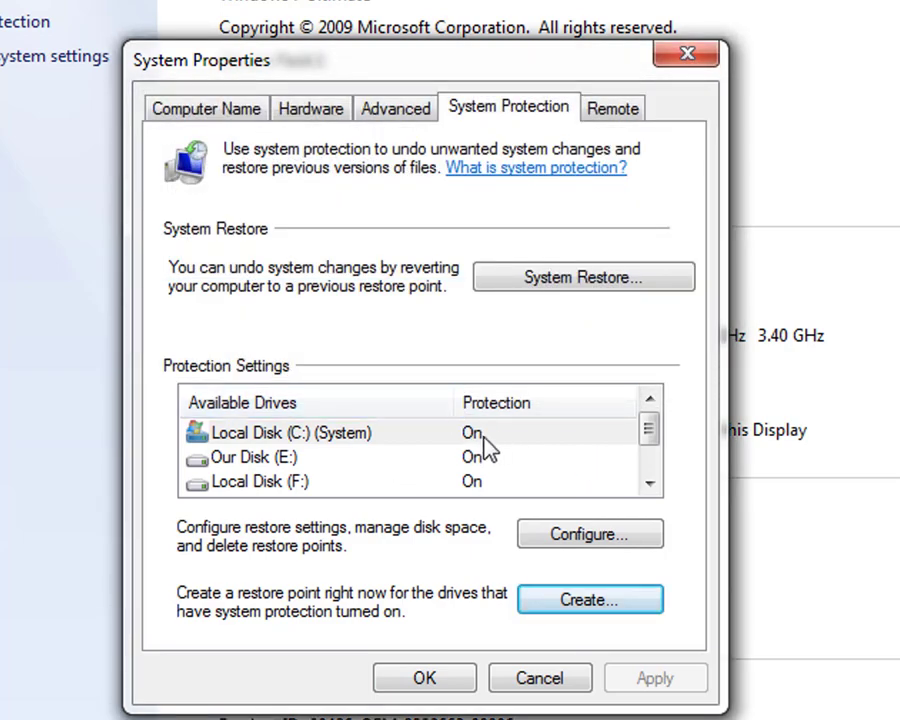
# Create a restore point with the description "25/4/2020 Jumamosi" for the protected drives
pyautogui.click(569, 612)
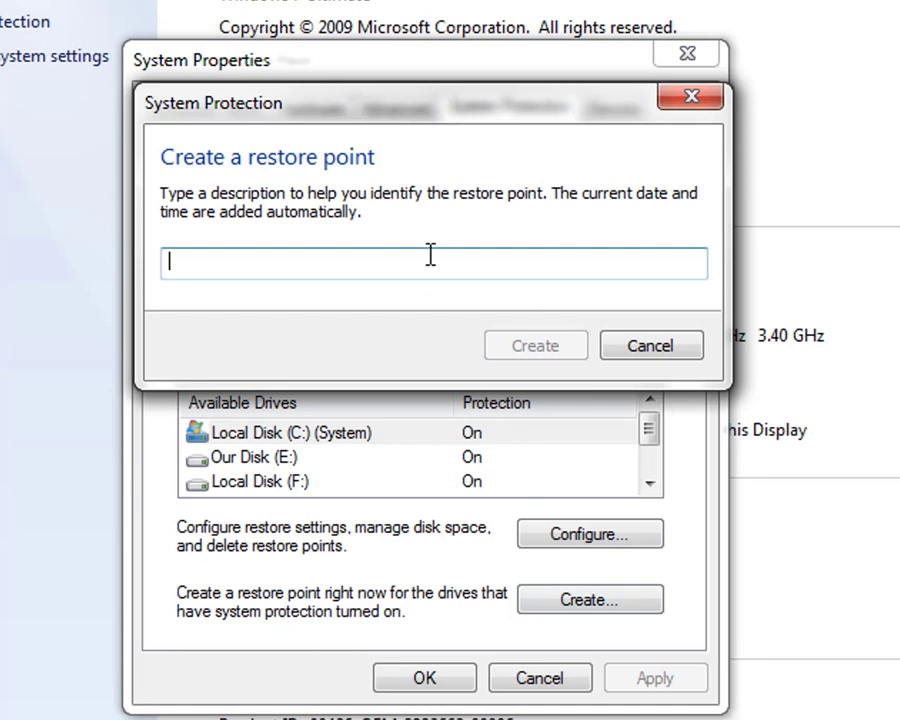
pyautogui.write('25')
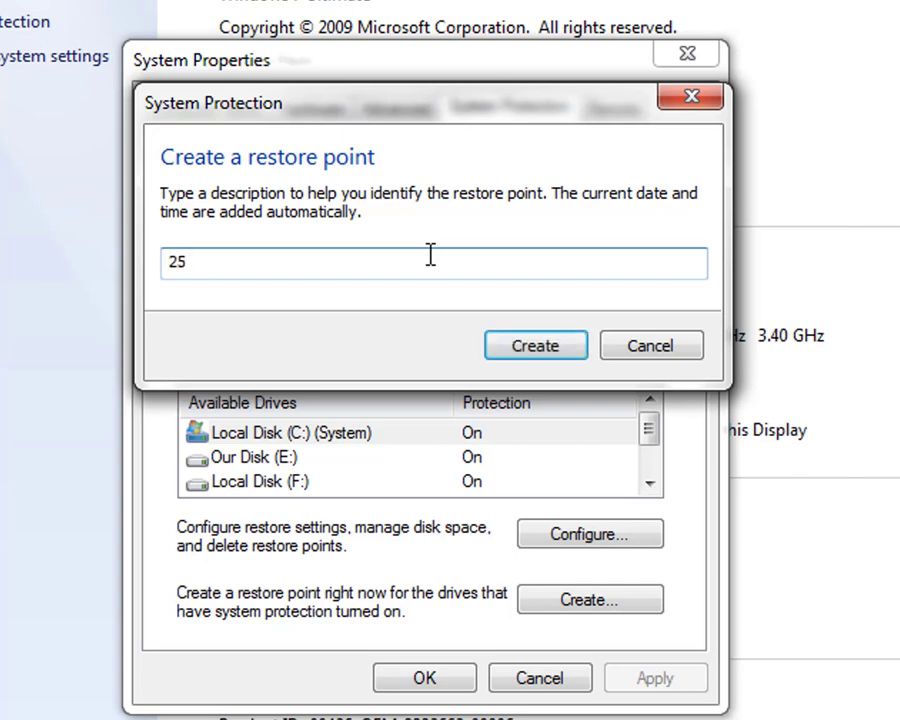
pyautogui.write('/4/2020')
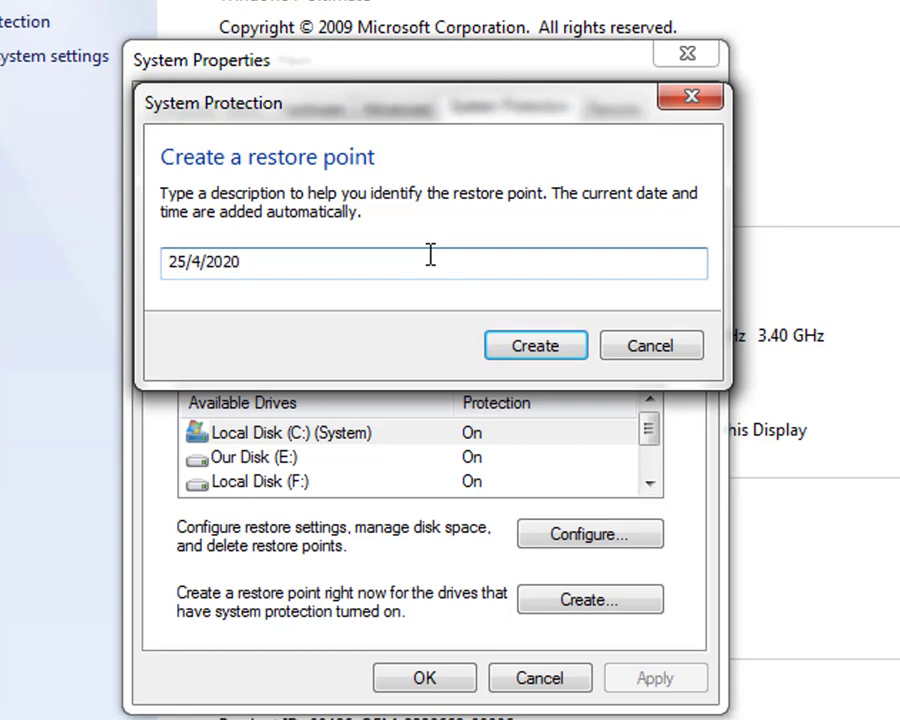
pyautogui.write(' Jumamosi')
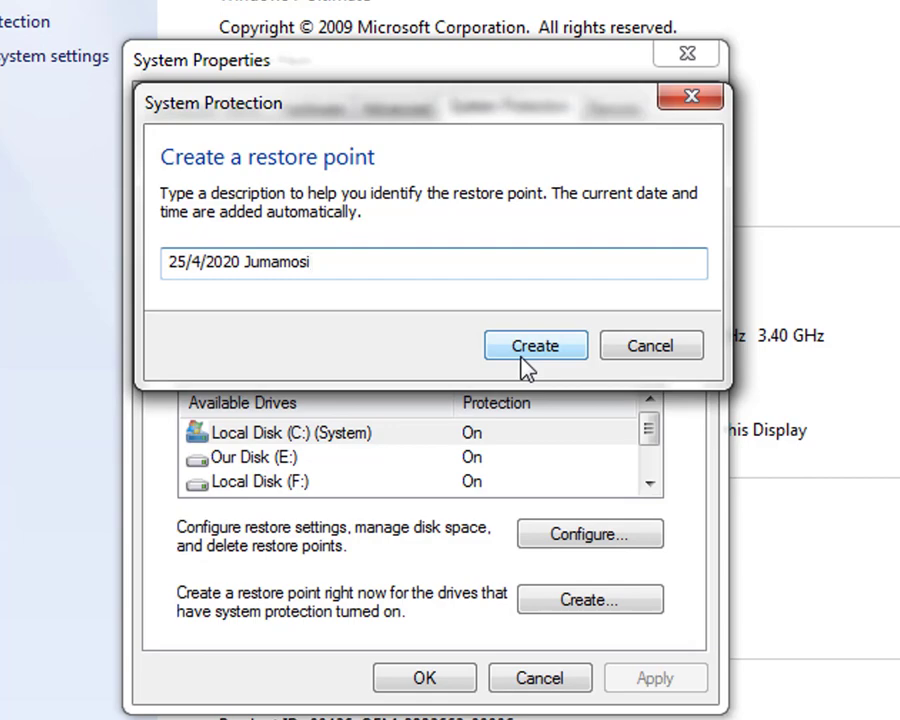
pyautogui.click(522, 355)
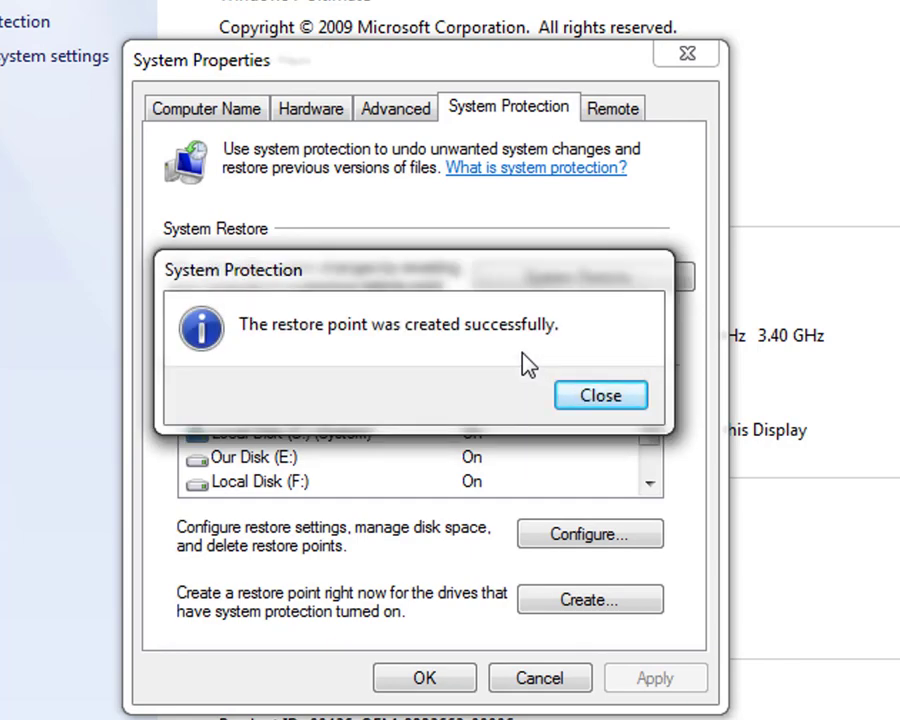
pyautogui.click(595, 396)
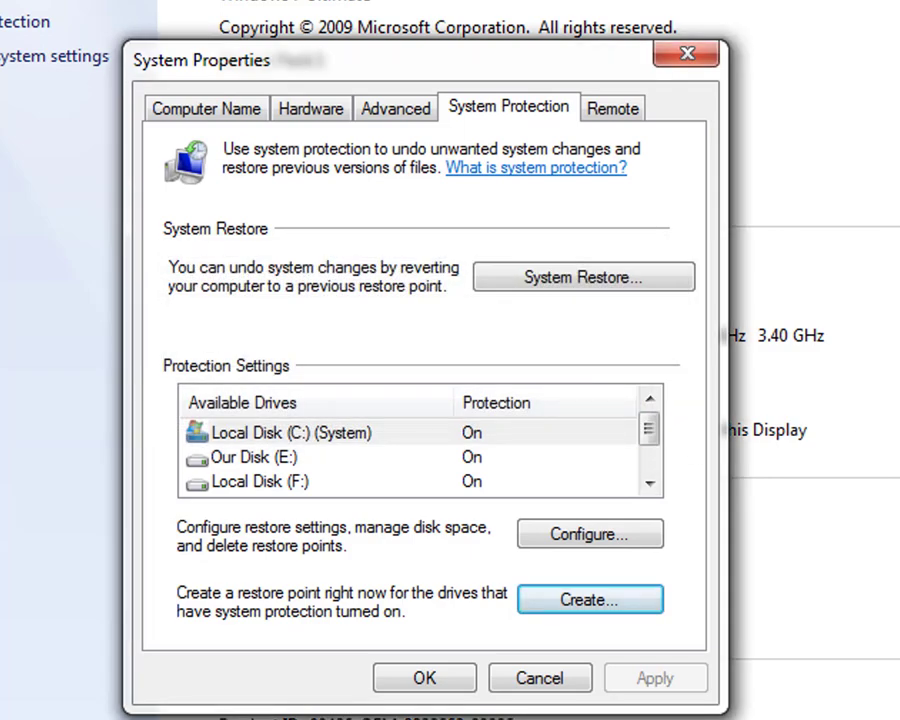
# Review the available restore points in System Restore, then exit without restoring and close System Properties
pyautogui.click(506, 440)
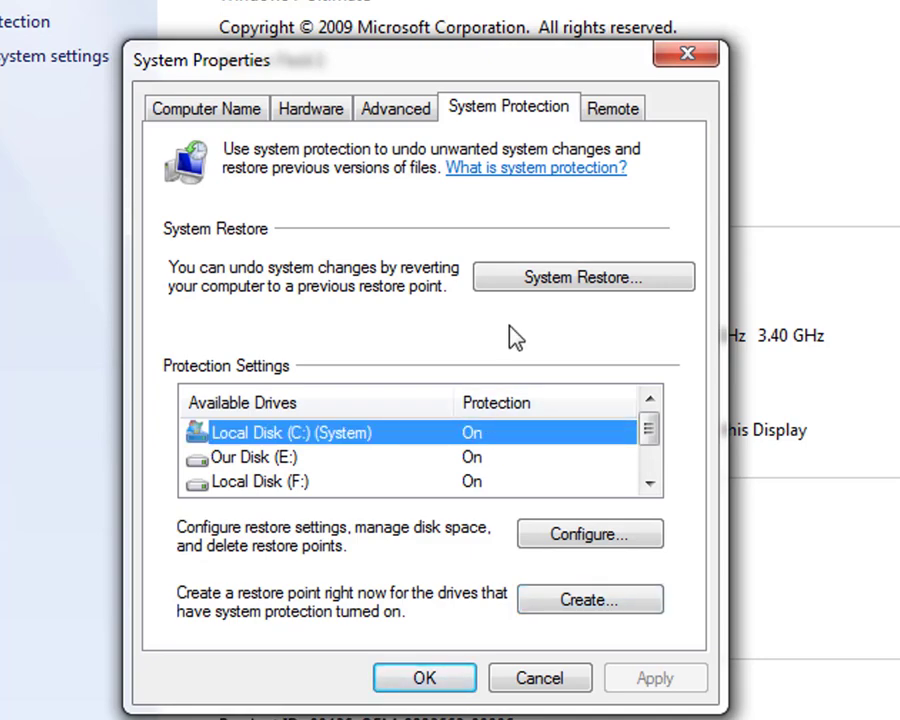
pyautogui.click(533, 290)
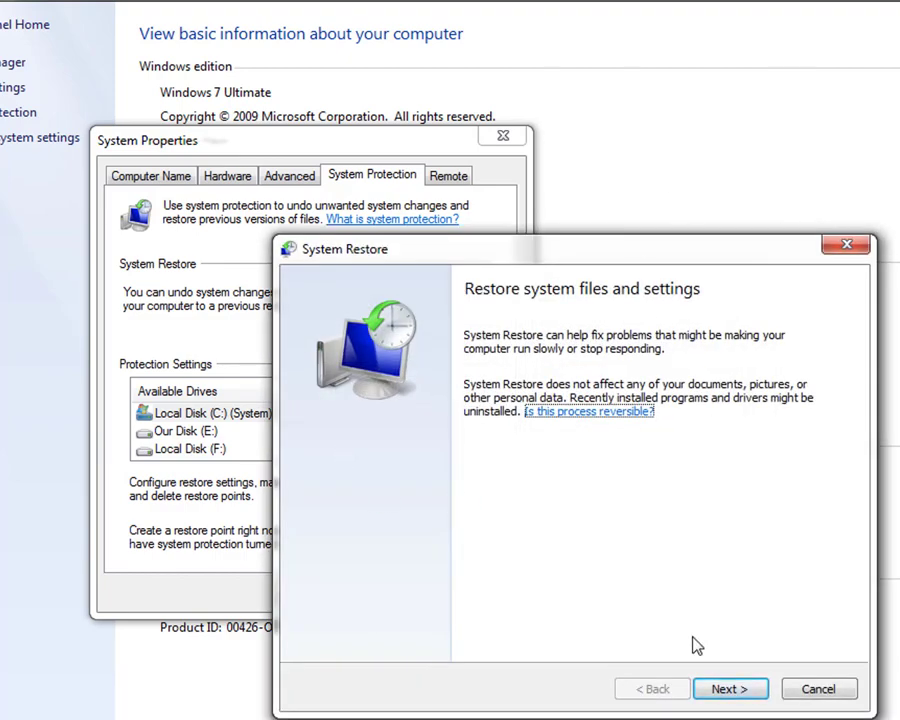
pyautogui.click(727, 692)
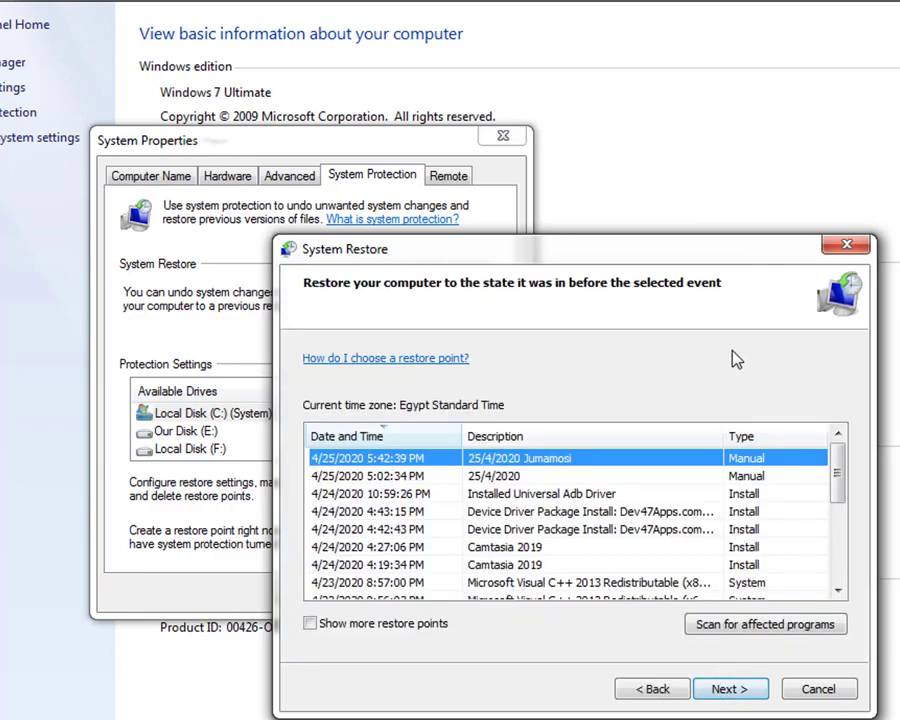
pyautogui.moveTo(614, 258); pyautogui.dragTo(600, 97)
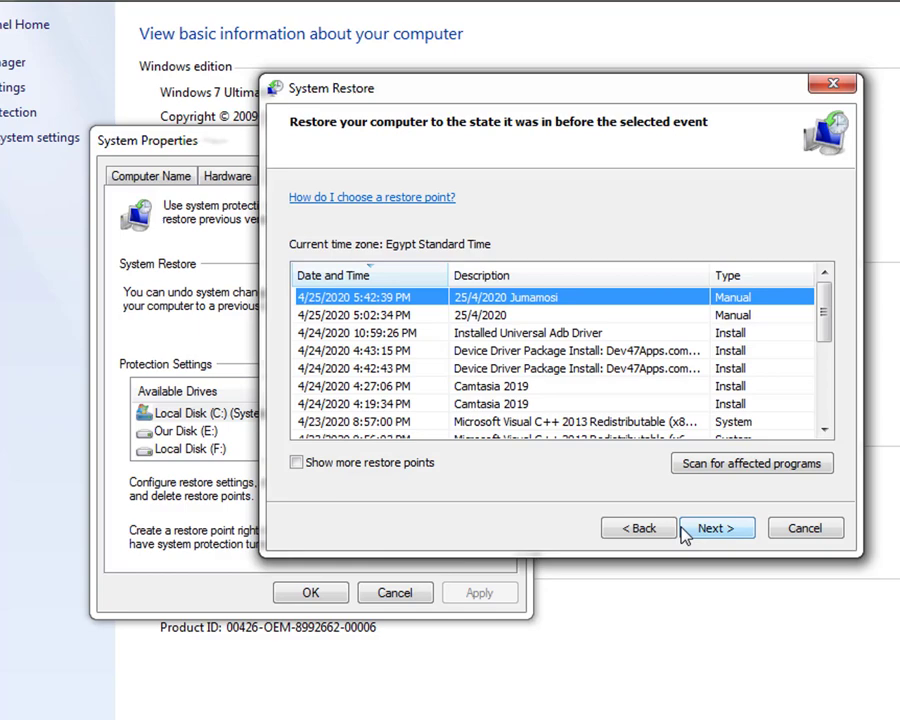
pyautogui.click(480, 336)
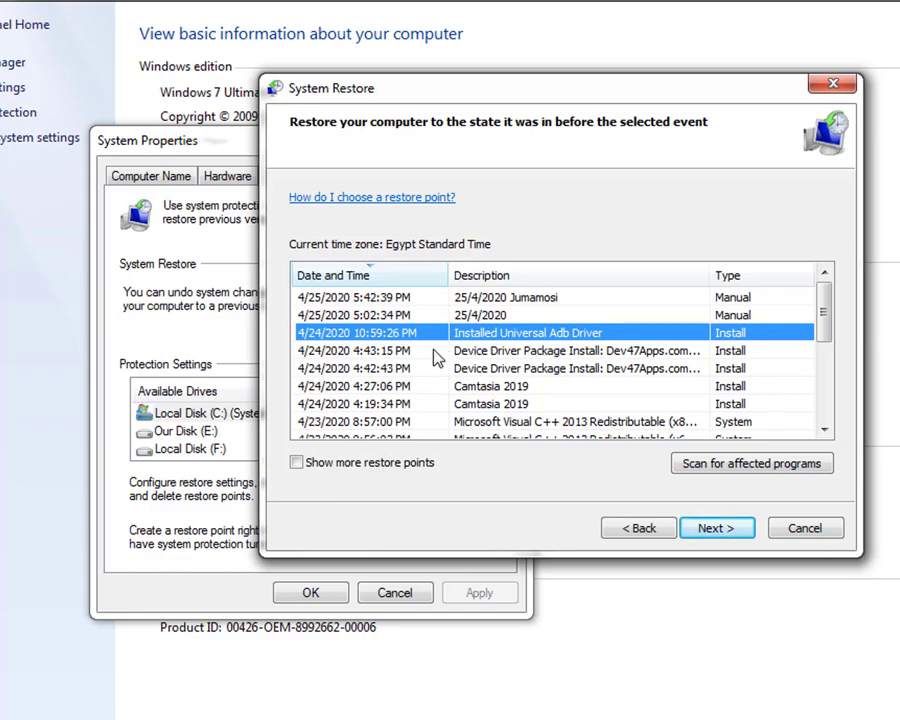
pyautogui.click(471, 403)
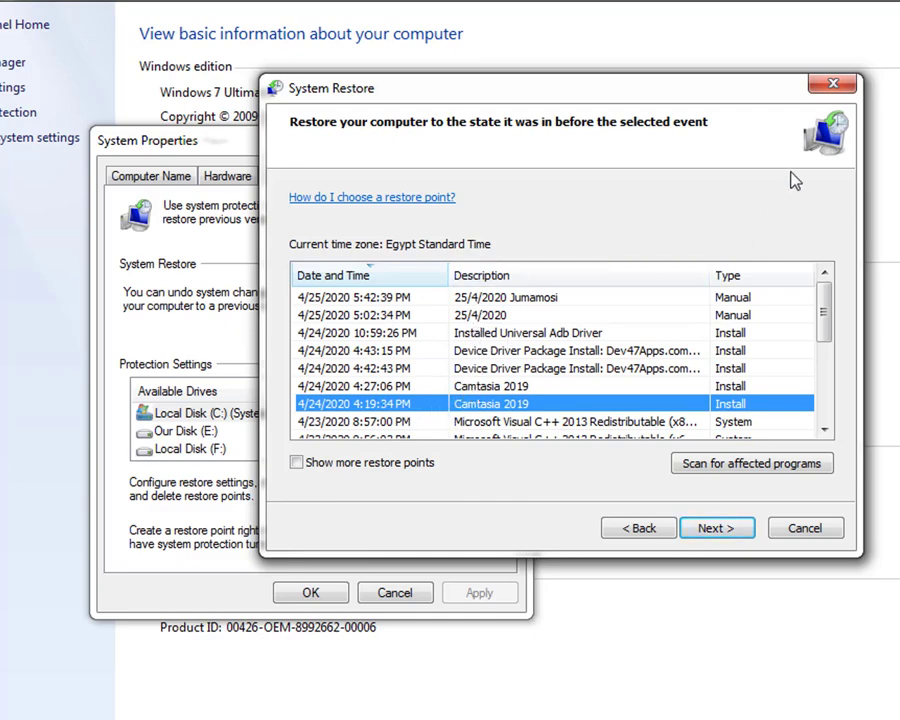
pyautogui.click(828, 85)
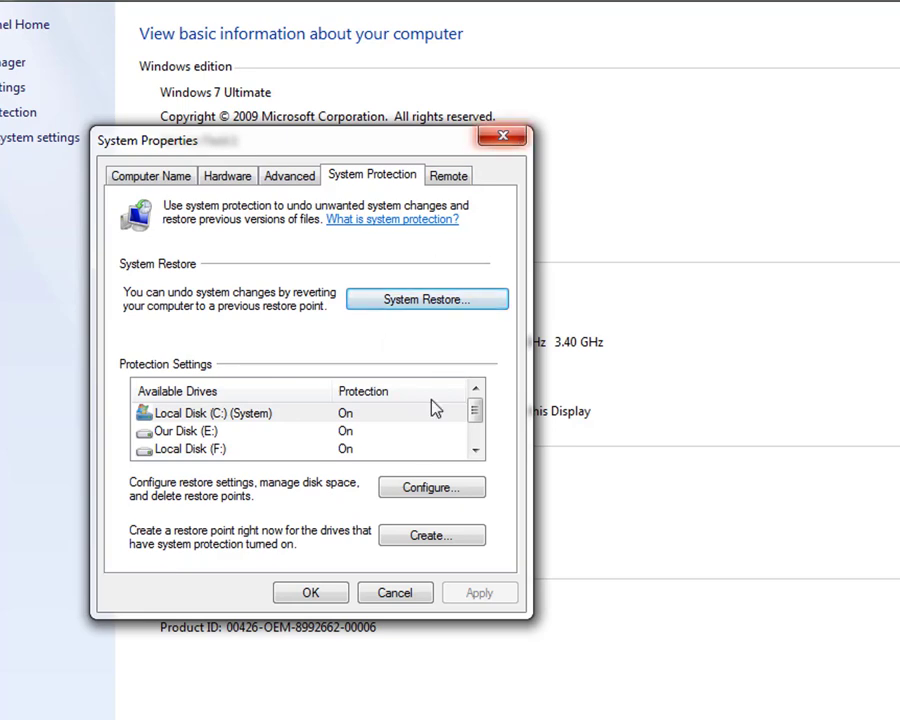
pyautogui.click(318, 593)
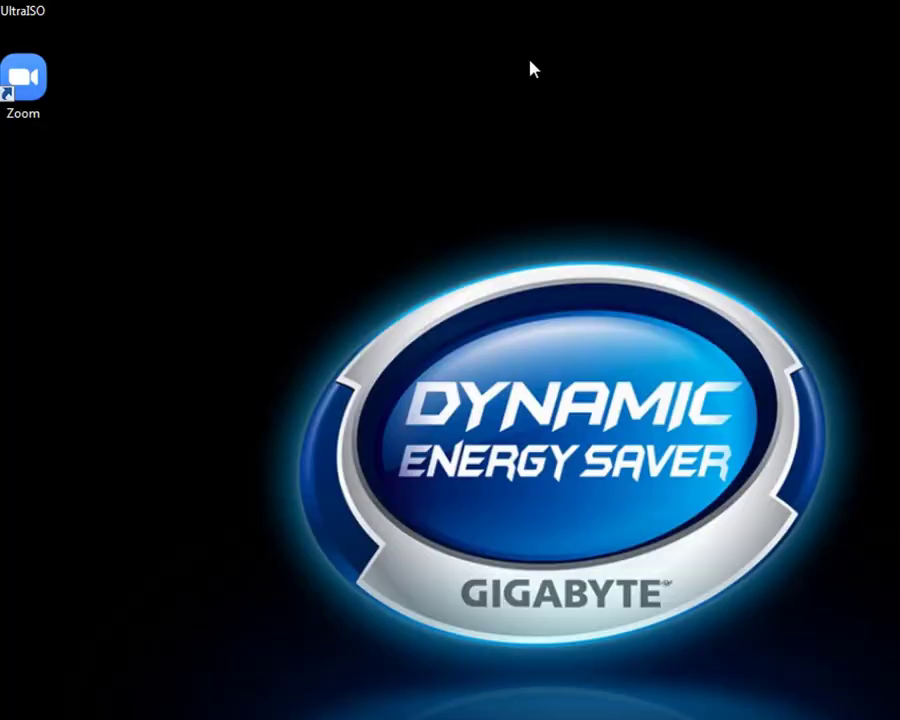
# Refresh the desktop and delete the adb and link files from the Droid folder
pyautogui.rightClick(528, 66)
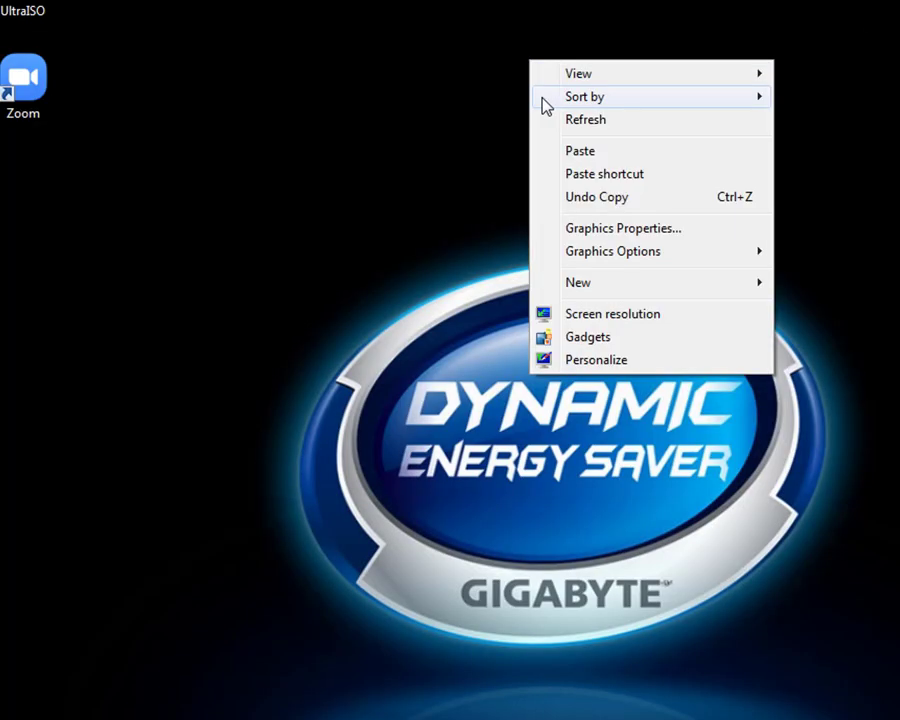
pyautogui.click(552, 120)
pyautogui.doubleClick(30, 500)
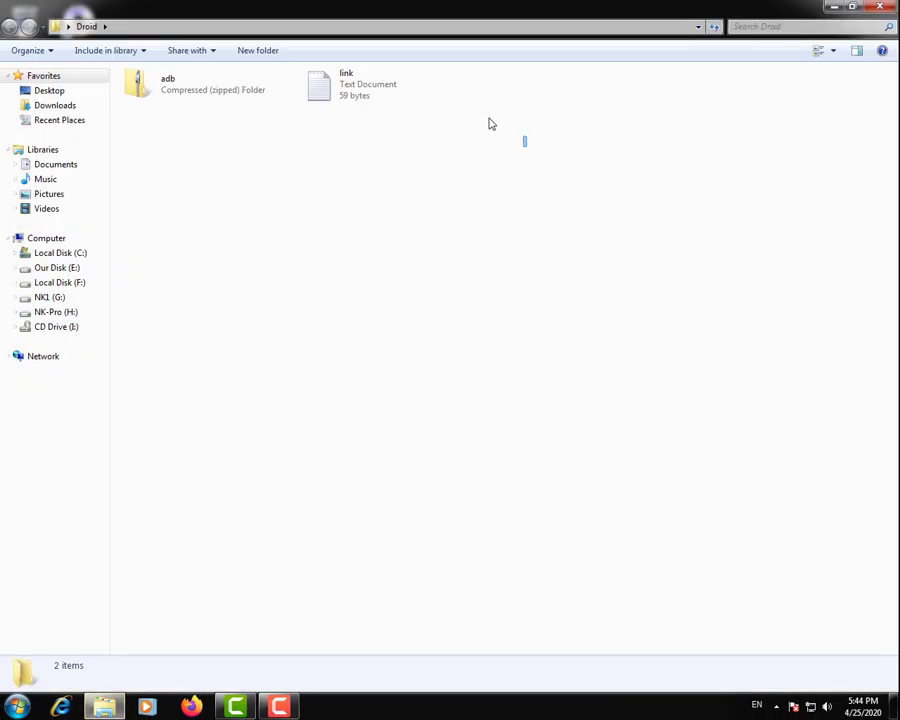
pyautogui.moveTo(488, 122); pyautogui.dragTo(159, 94)
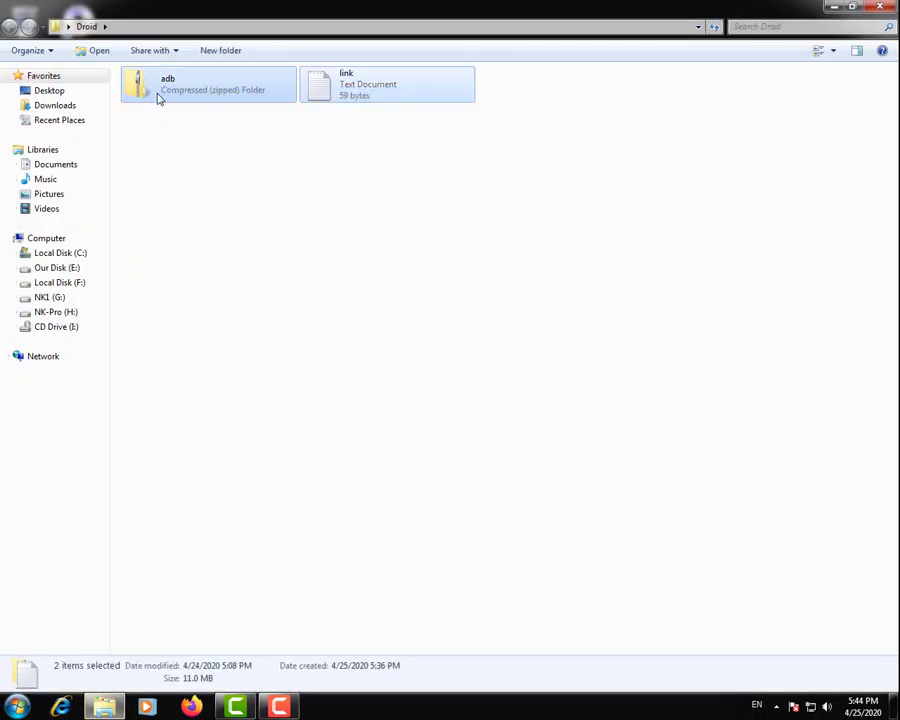
pyautogui.press('Delete')
pyautogui.press('Return')
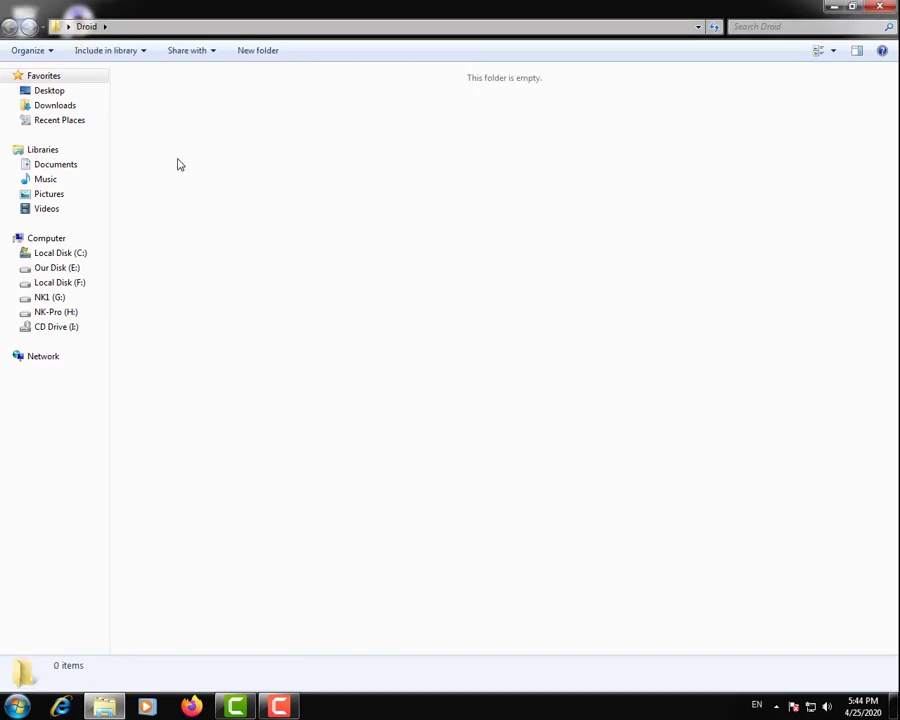
pyautogui.hotkey('alt', 'F4')
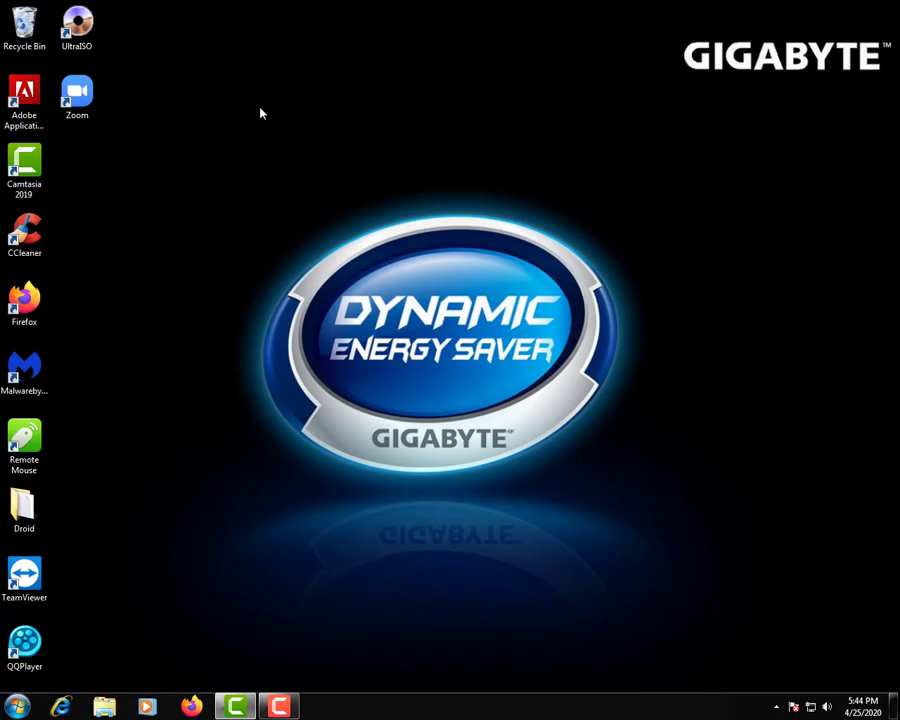
# Empty the Recycle Bin to permanently delete the two removed files
pyautogui.rightClick(45, 25)
pyautogui.click(82, 43)
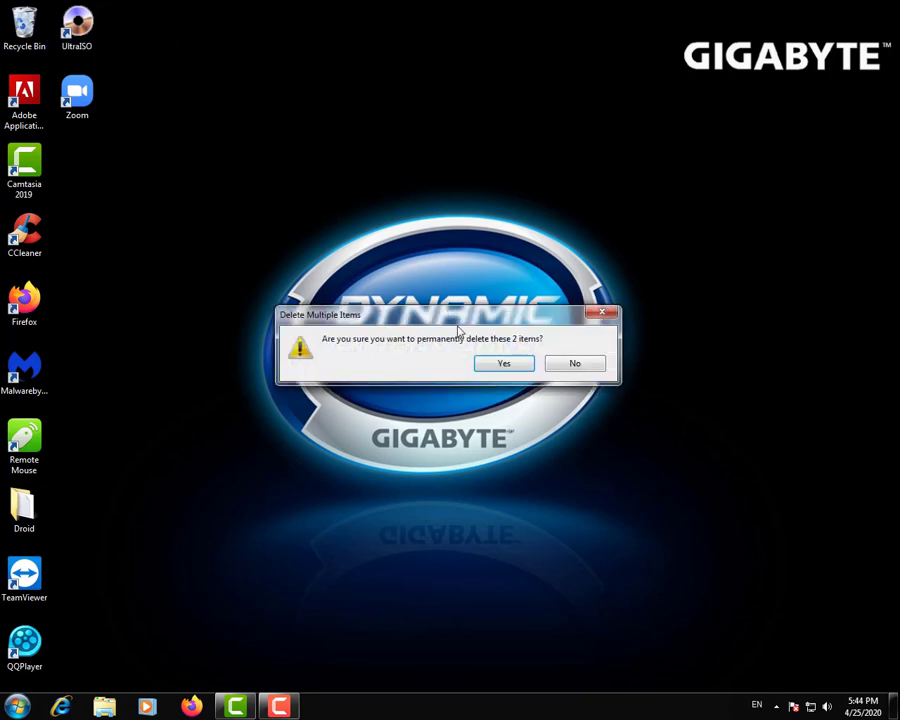
pyautogui.click(504, 363)
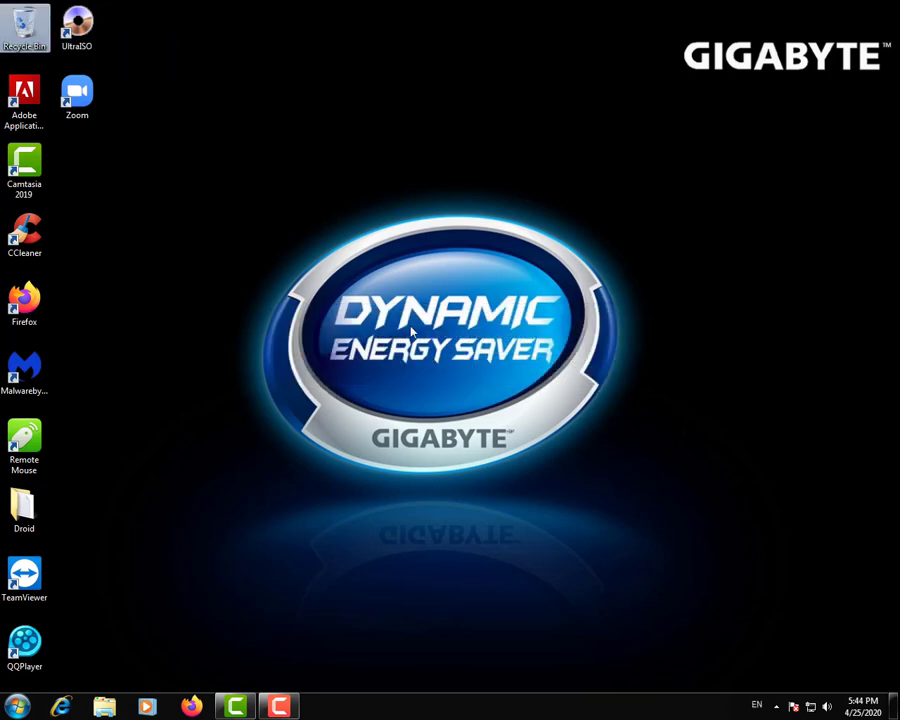
# Refresh the desktop and check the contents of the Droid folder and the Recycle Bin
pyautogui.rightClick(139, 399)
pyautogui.click(235, 436)
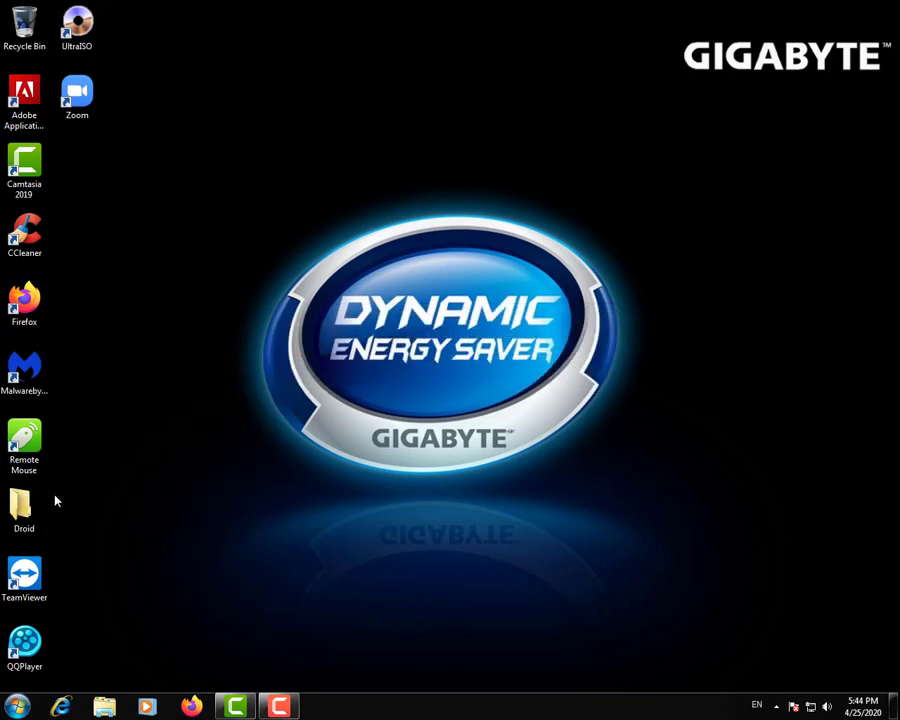
pyautogui.doubleClick(24, 512)
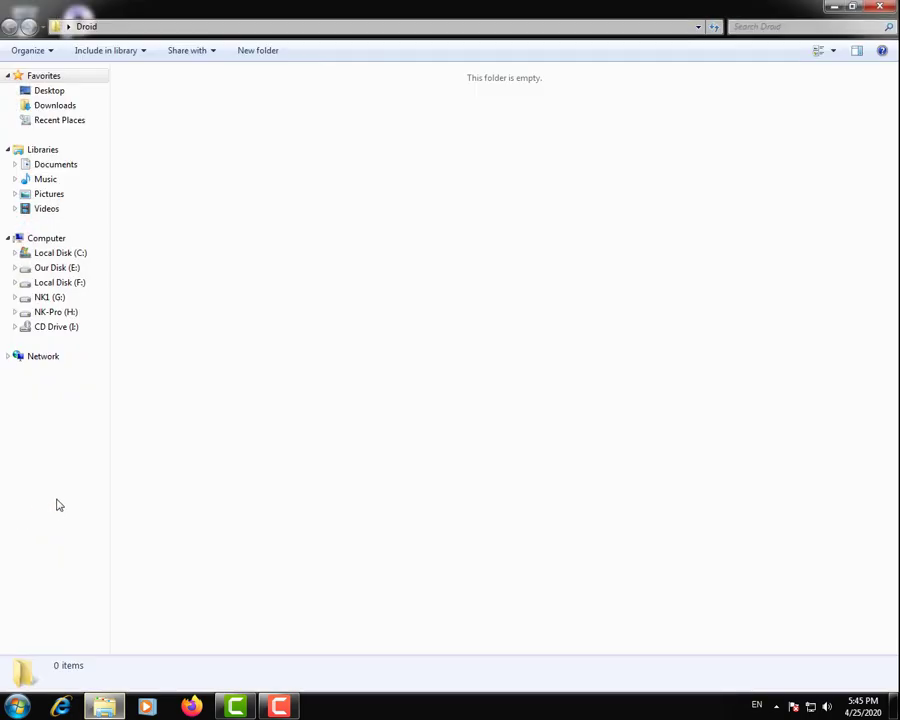
pyautogui.click(880, 6)
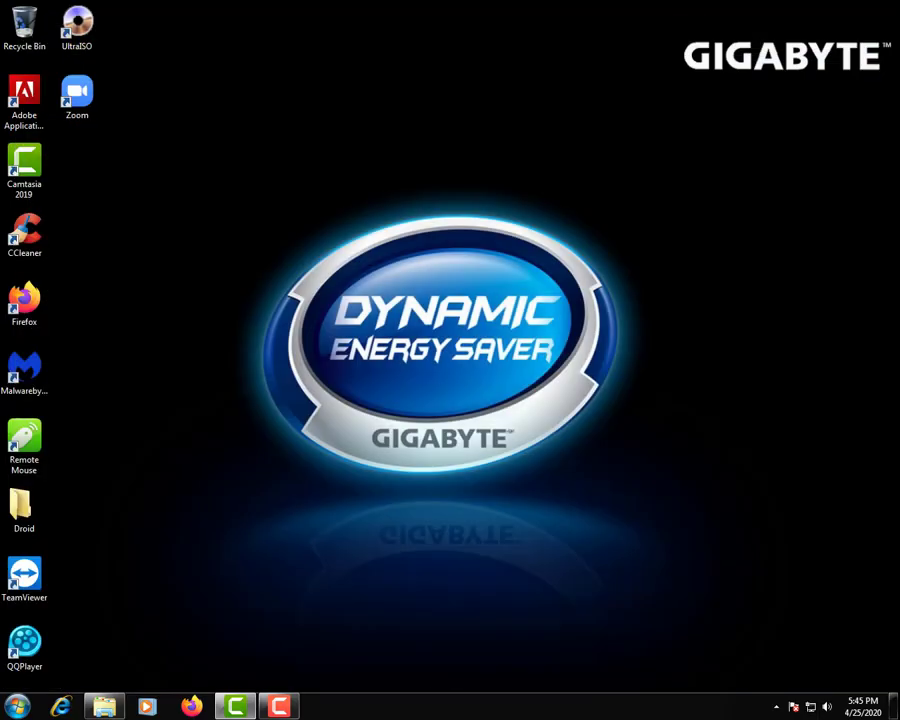
pyautogui.doubleClick(28, 33)
pyautogui.click(882, 8)
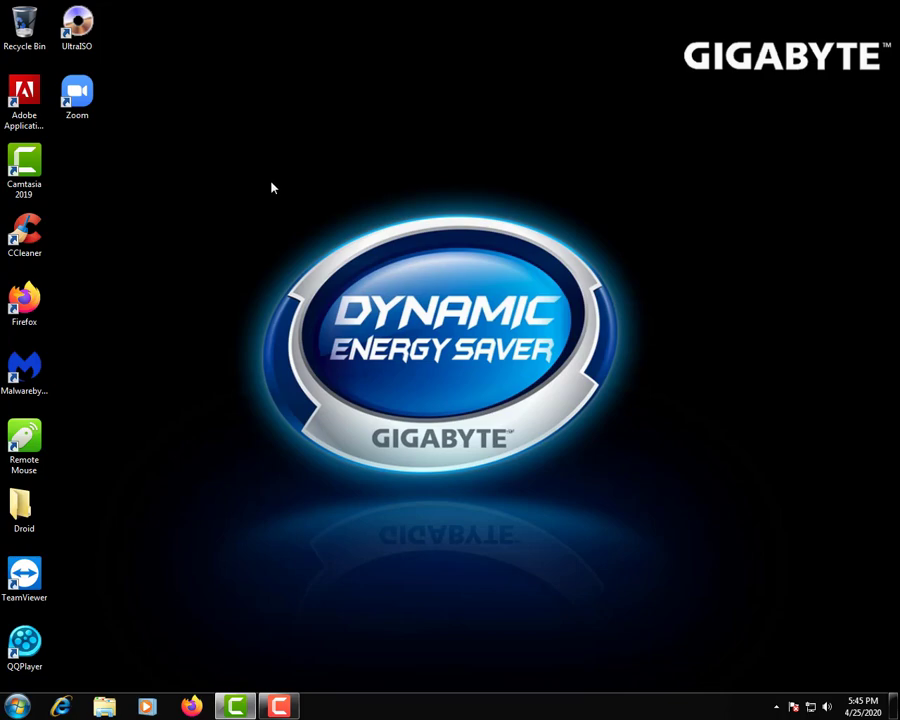
# Open the Droid folder's properties and display its previous versions from today and yesterday
pyautogui.doubleClick(14, 507)
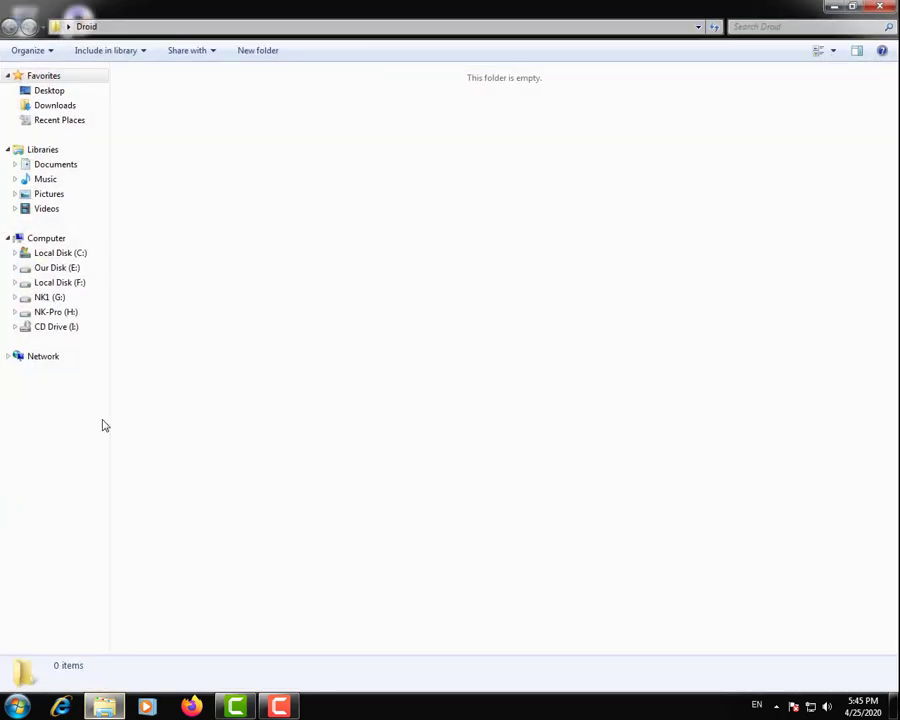
pyautogui.rightClick(338, 161)
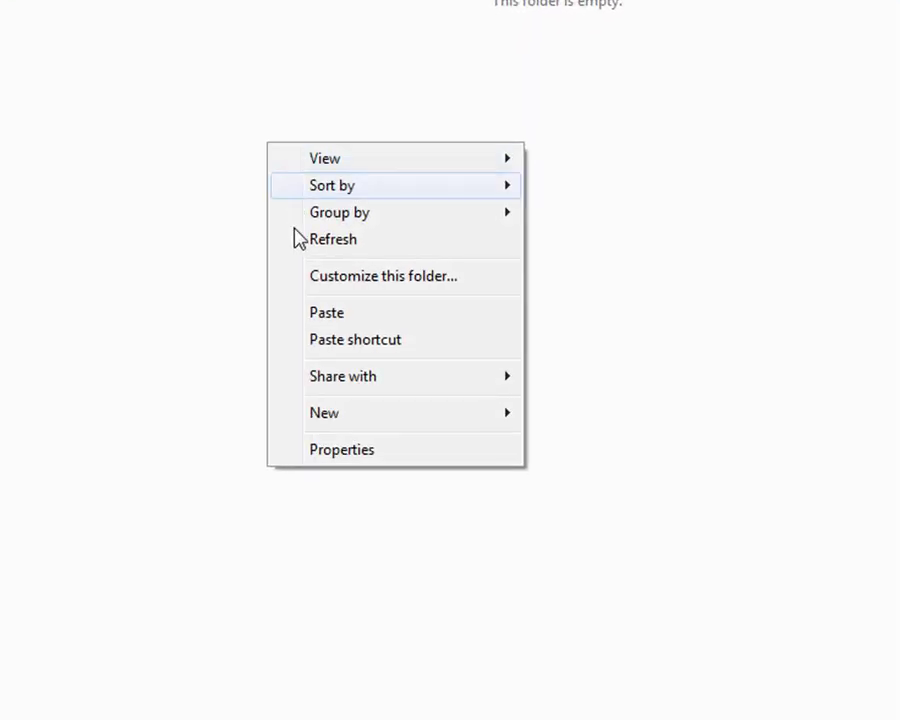
pyautogui.click(340, 454)
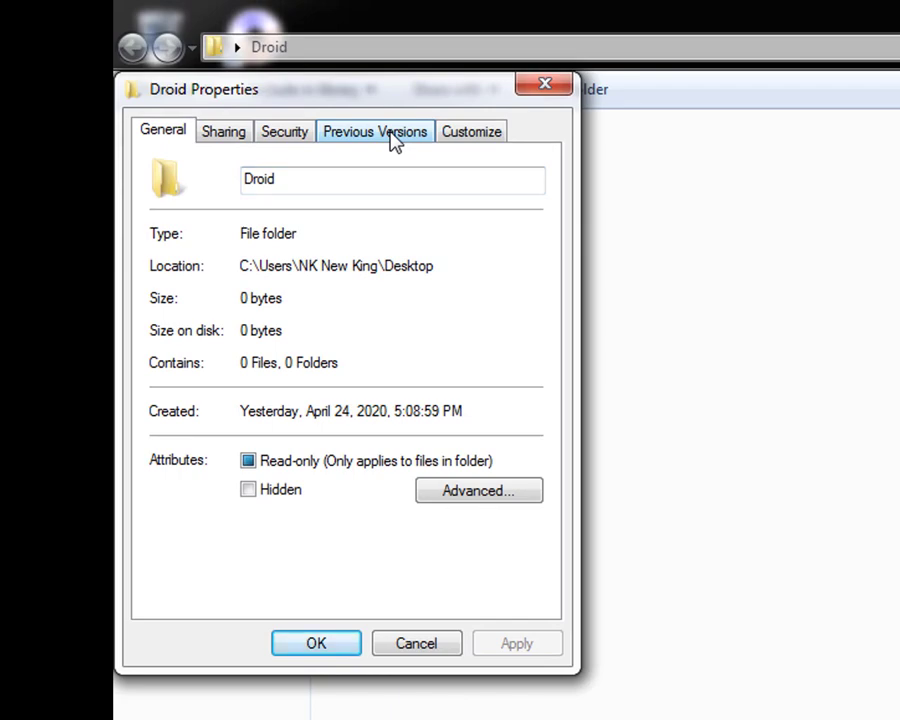
pyautogui.click(395, 142)
pyautogui.moveTo(376, 88); pyautogui.dragTo(886, 110)
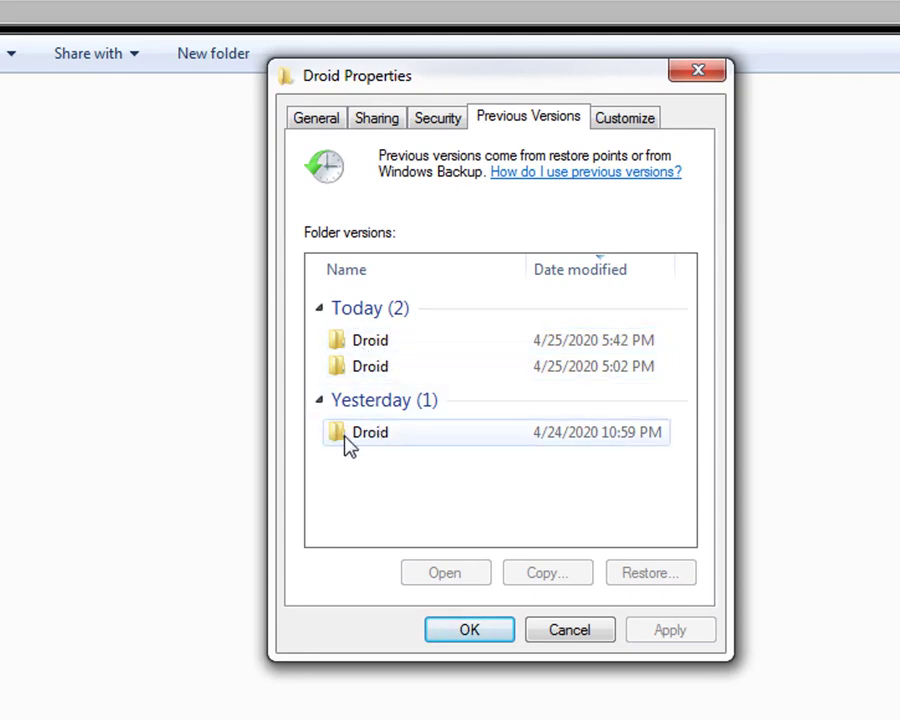
pyautogui.moveTo(357, 446)
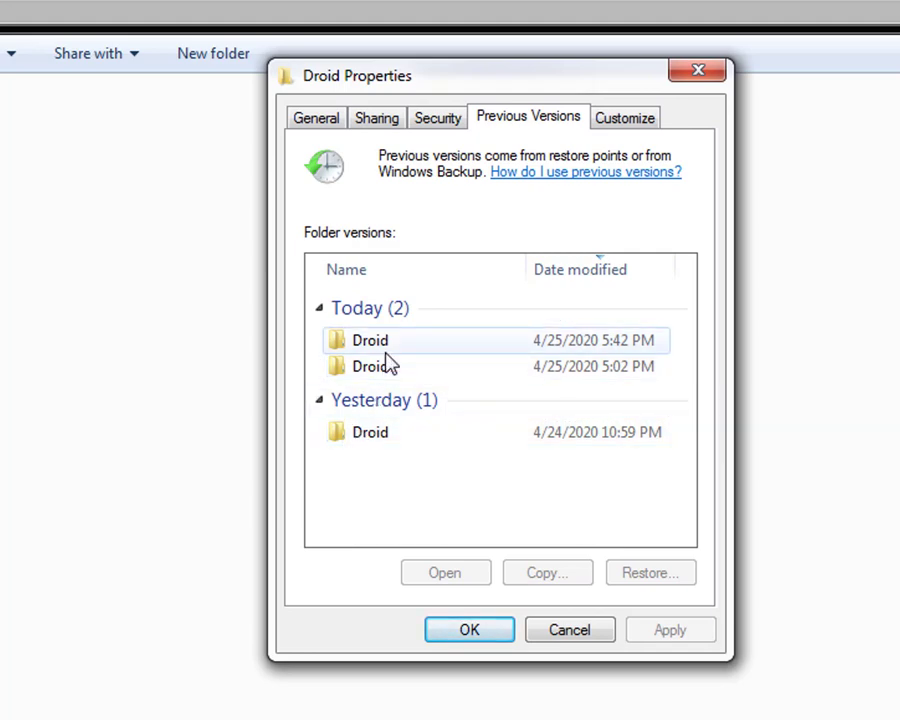
pyautogui.click(386, 440)
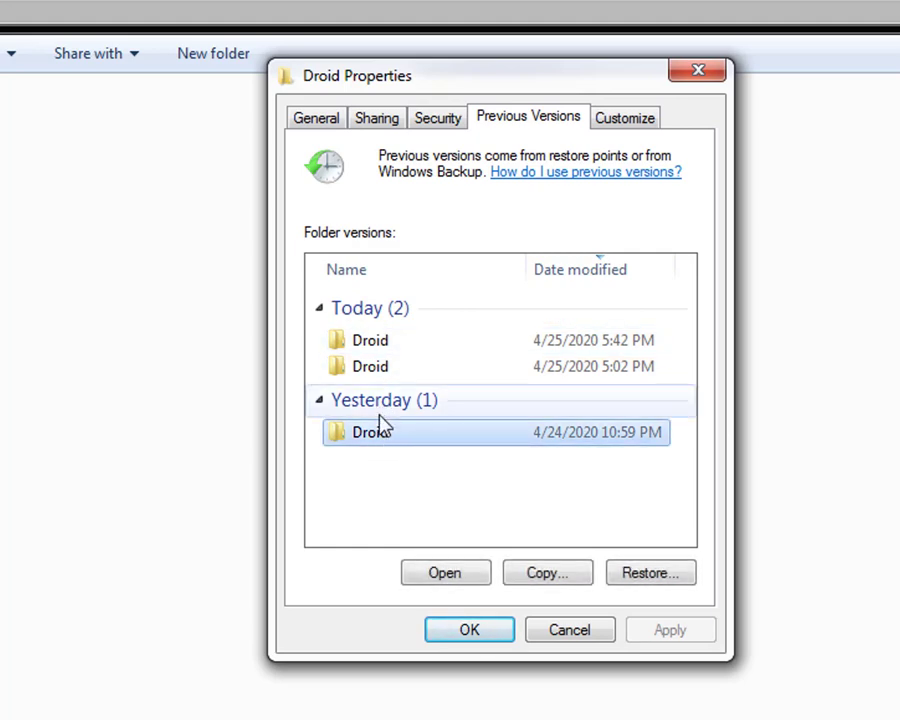
# Open the Droid version dated 4/25/2020 5:42 PM to inspect its files, then close it
pyautogui.moveTo(358, 358)
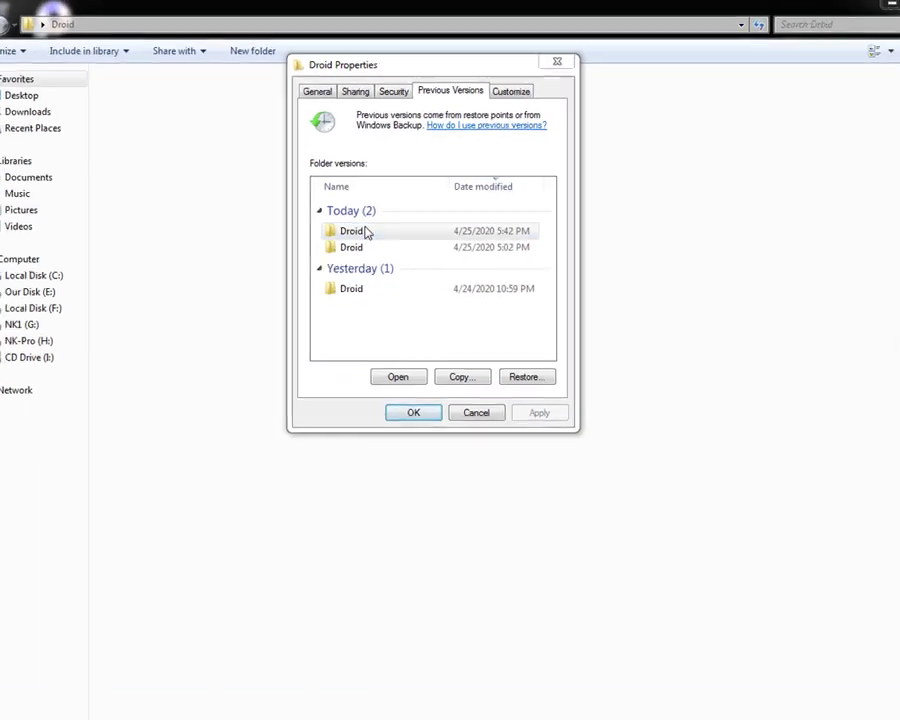
pyautogui.doubleClick(366, 231)
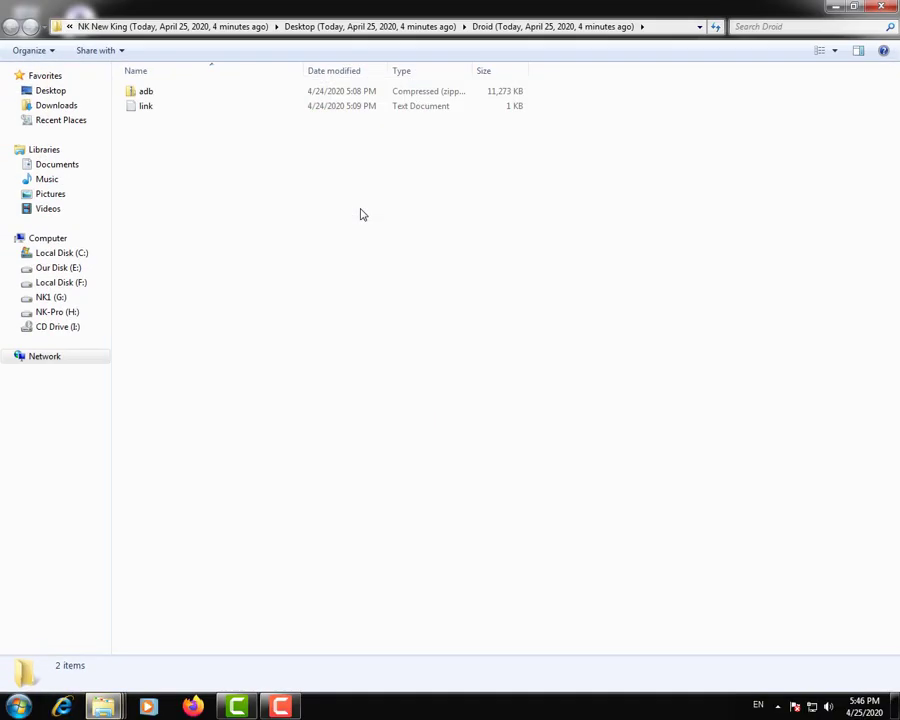
pyautogui.moveTo(240, 259); pyautogui.dragTo(193, 74)
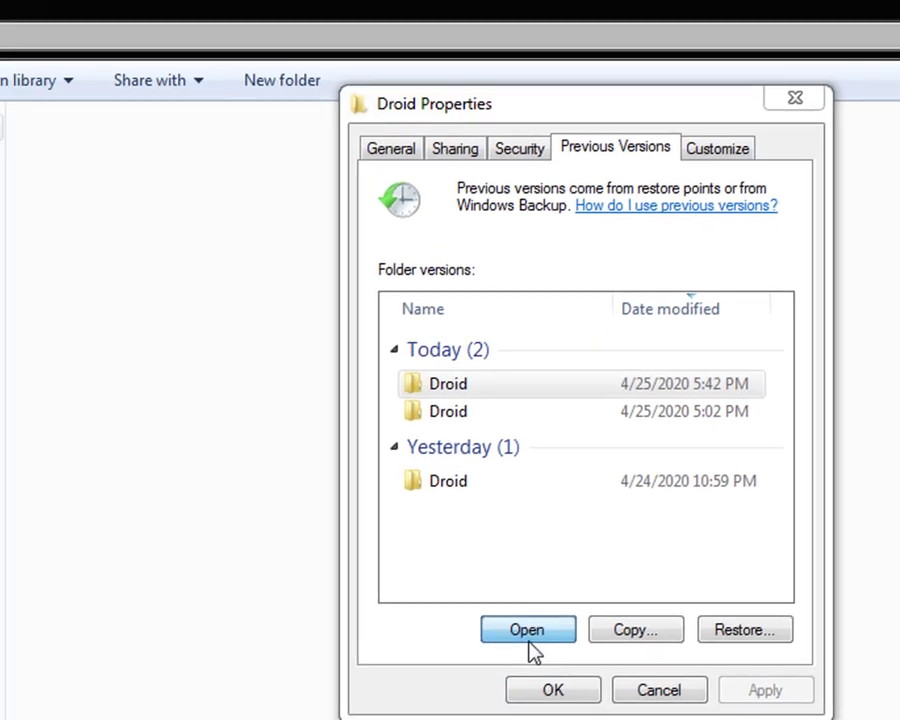
pyautogui.click(372, 604)
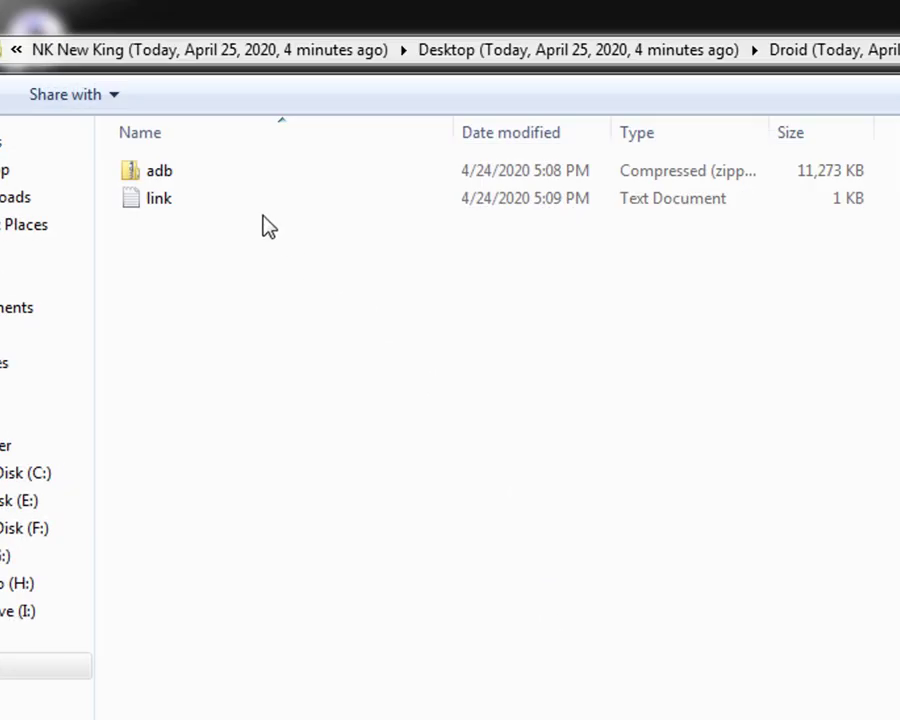
pyautogui.click(206, 180)
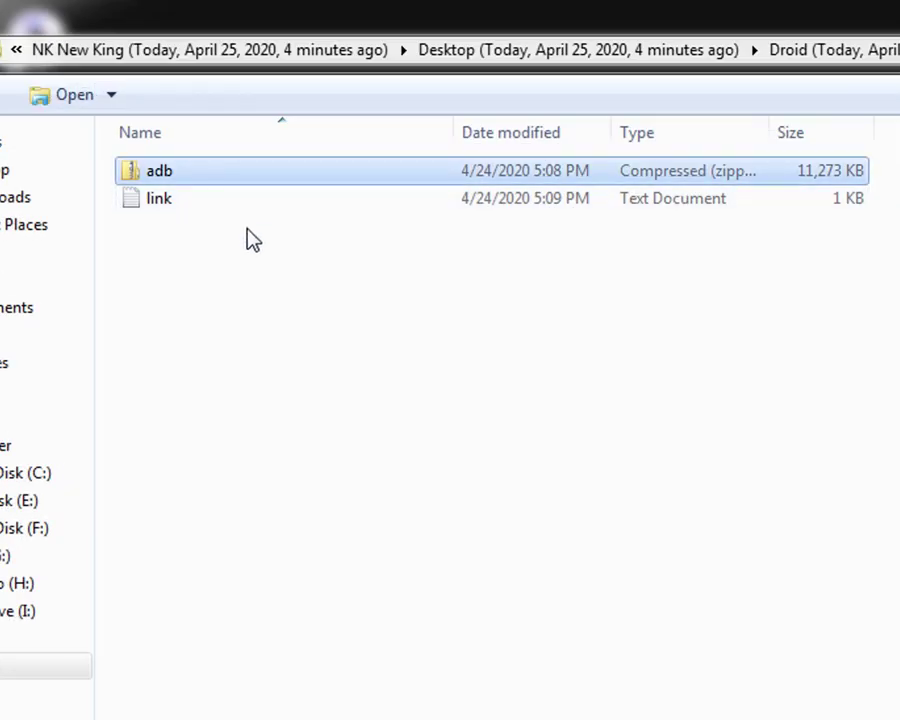
pyautogui.hotkey('alt', 'F4')
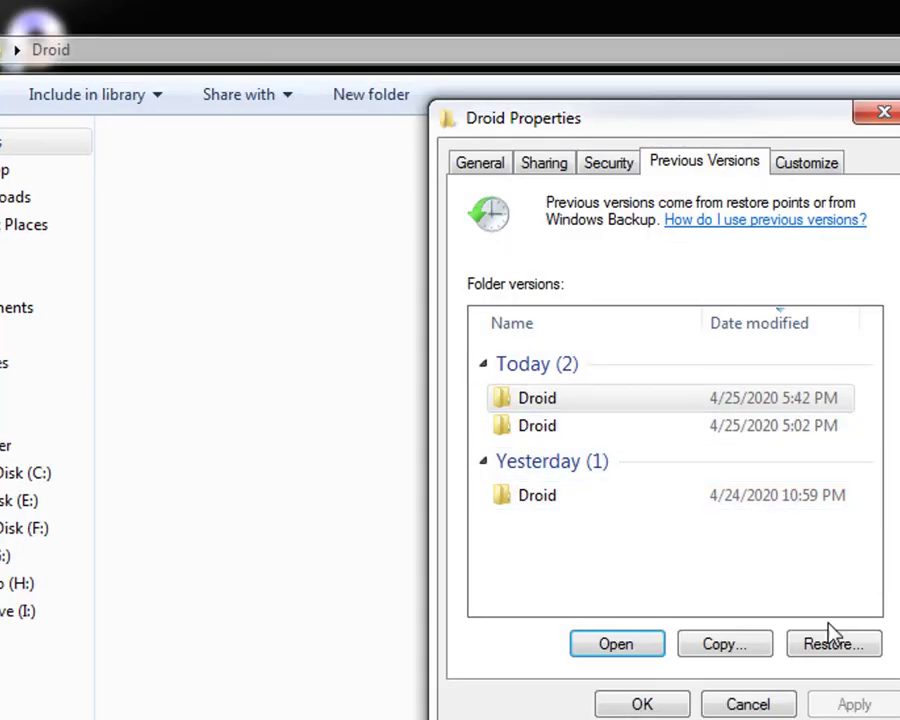
# Restore the Droid folder to its 4/25/2020 5:42 PM version, close the windows and check the folder's contents
pyautogui.click(840, 647)
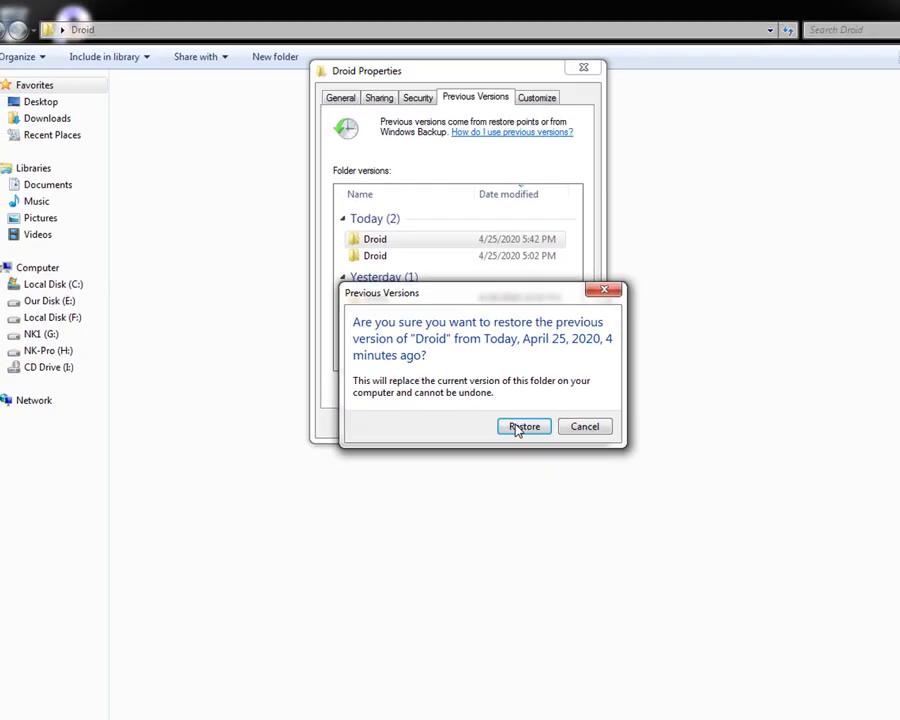
pyautogui.click(738, 671)
pyautogui.click(555, 354)
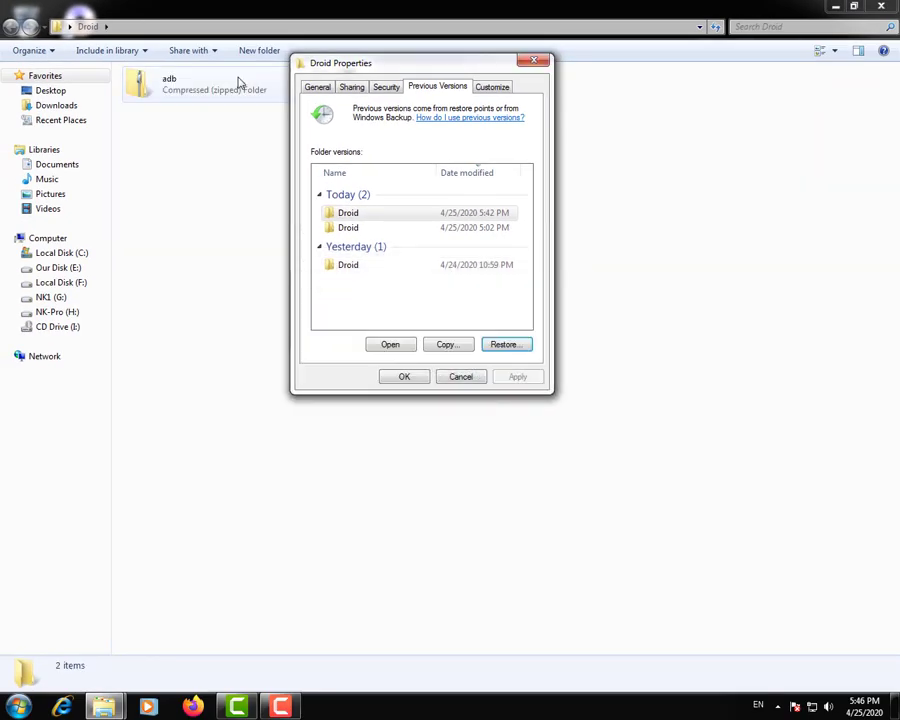
pyautogui.click(531, 60)
pyautogui.click(884, 8)
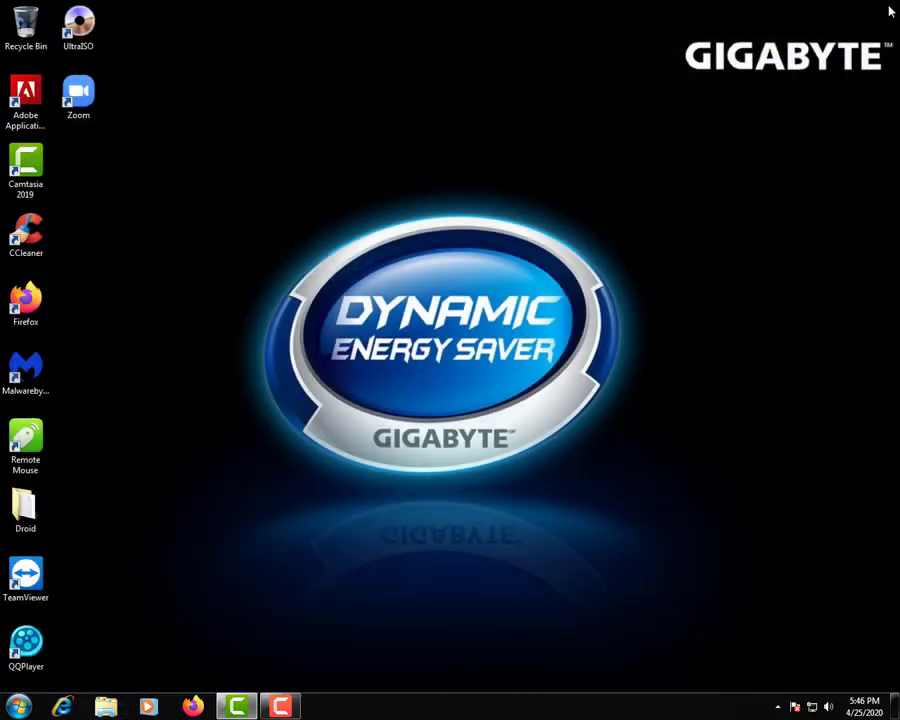
pyautogui.doubleClick(26, 503)
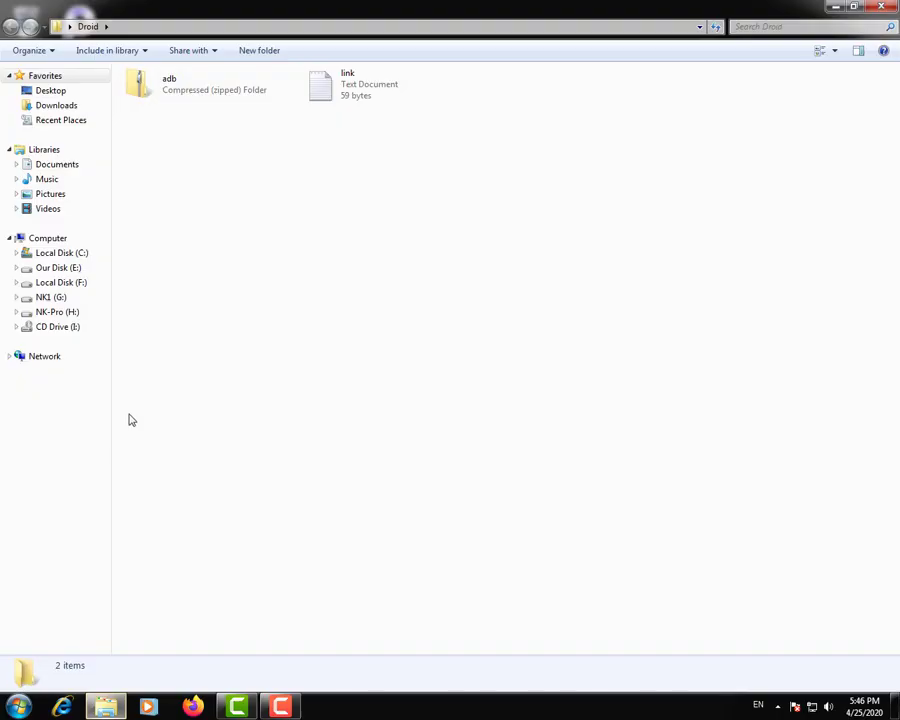
pyautogui.click(884, 8)
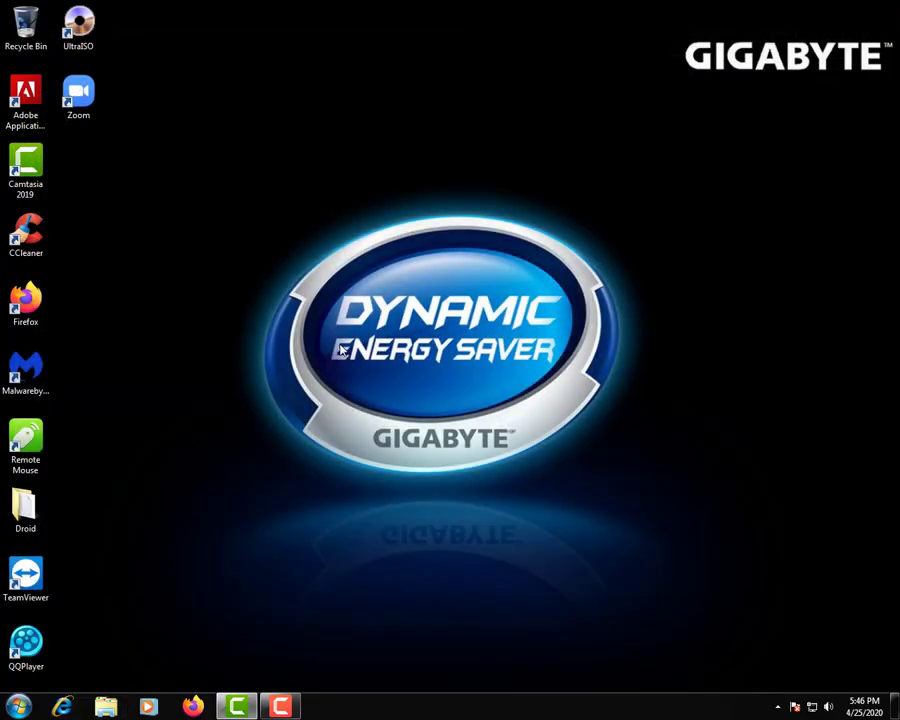
# Browse the folders on Our Disk (E:), including FLASH, Kambi Kuu and Languages
pyautogui.press('super+e')
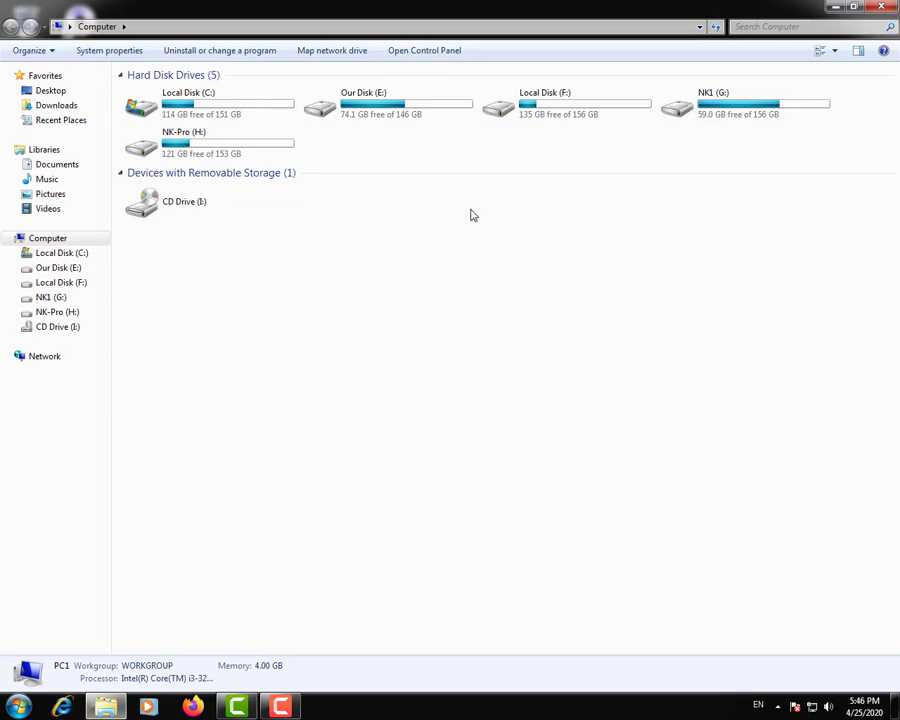
pyautogui.doubleClick(369, 114)
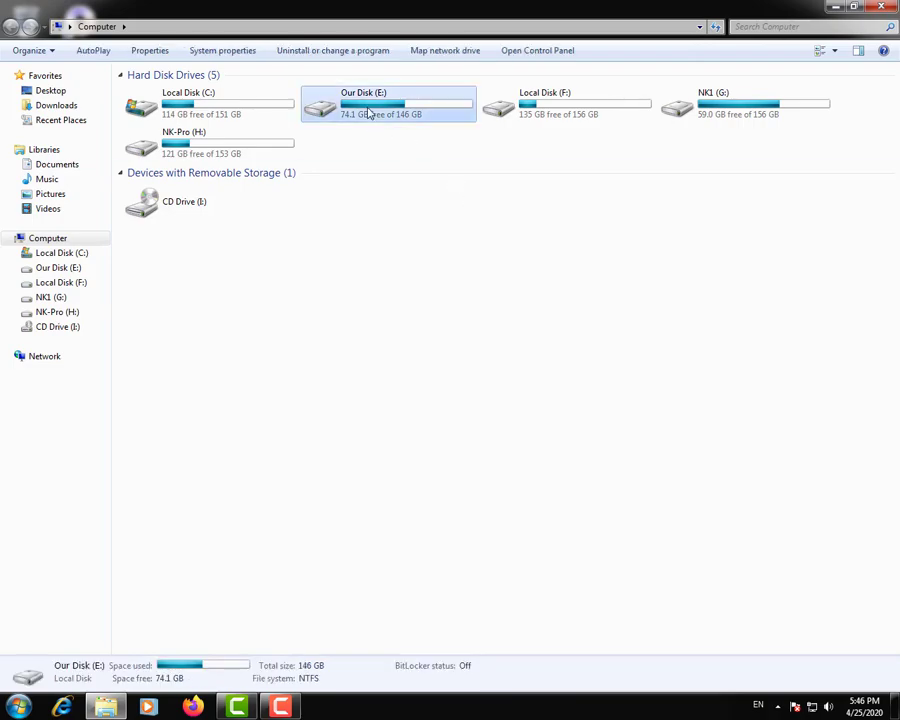
pyautogui.doubleClick(173, 343)
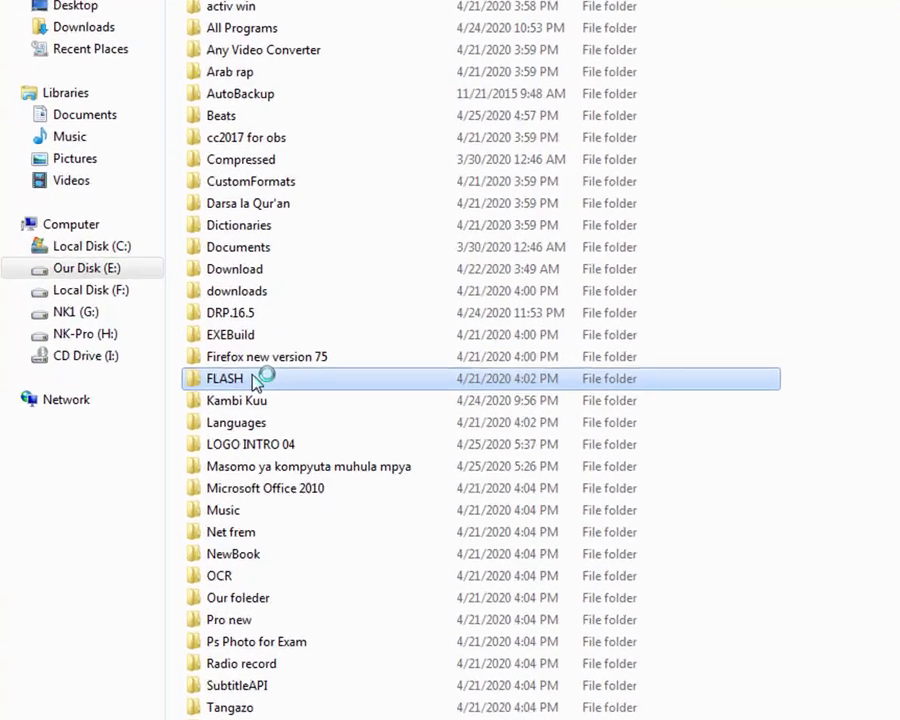
pyautogui.click(242, 404)
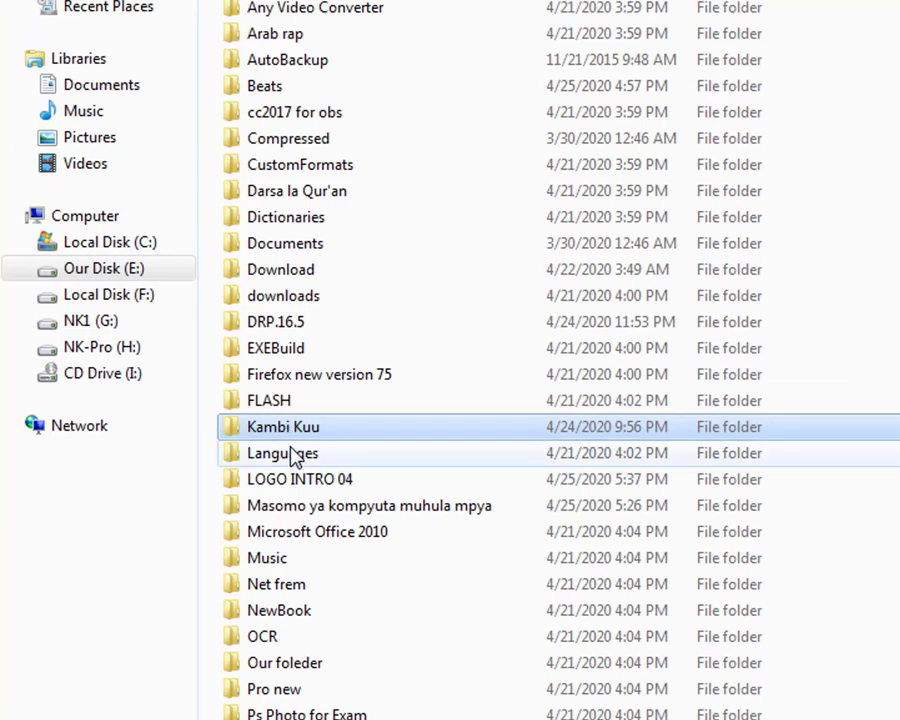
pyautogui.click(292, 453)
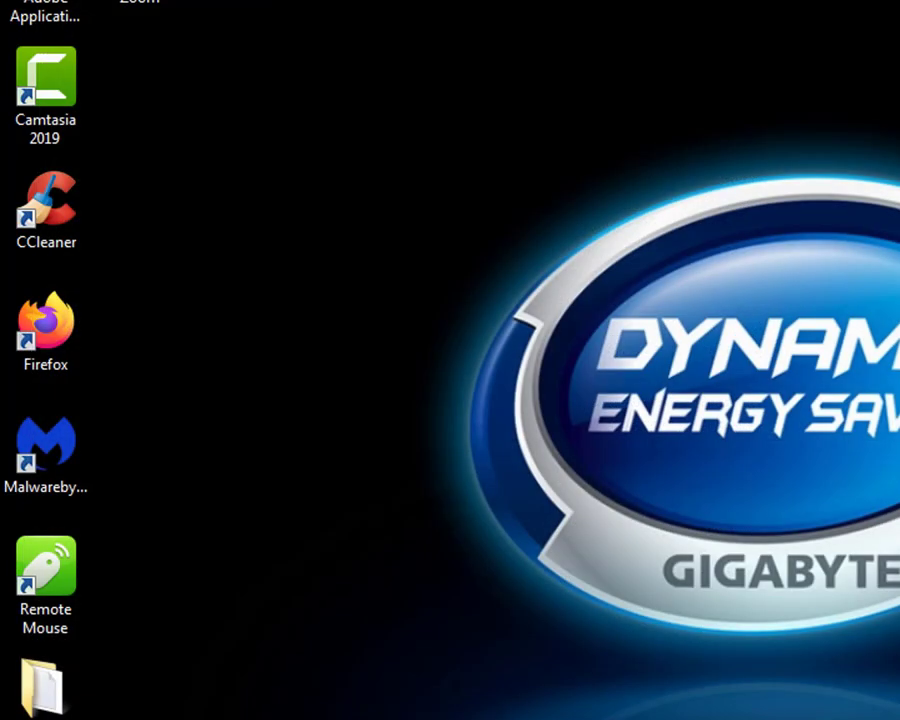
# Open System Protection in the computer's system properties and review the protection settings for drives C:, E: and F:
pyautogui.press('super')
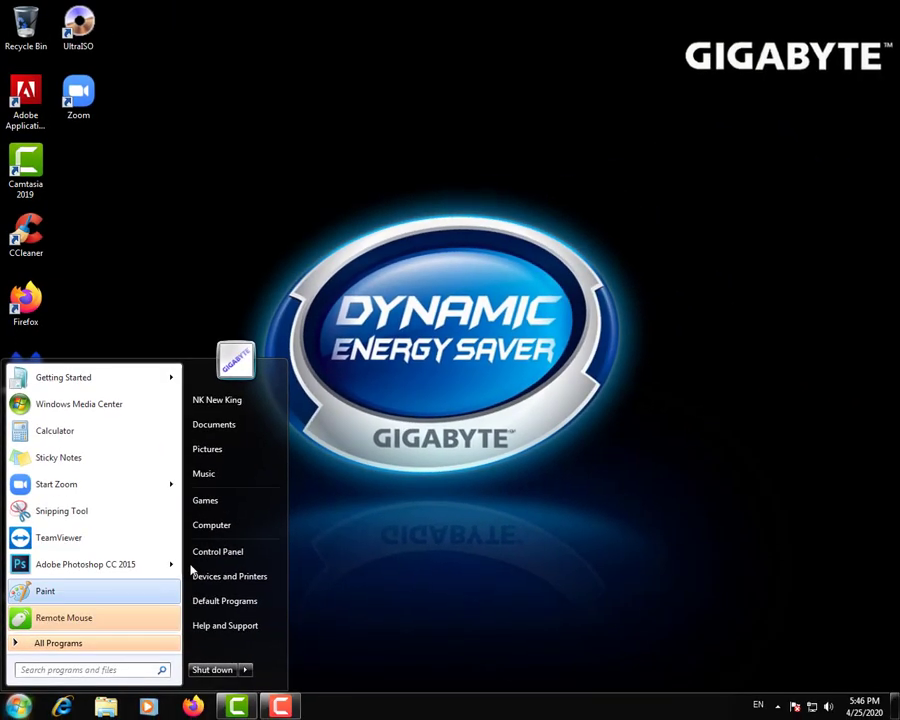
pyautogui.rightClick(219, 527)
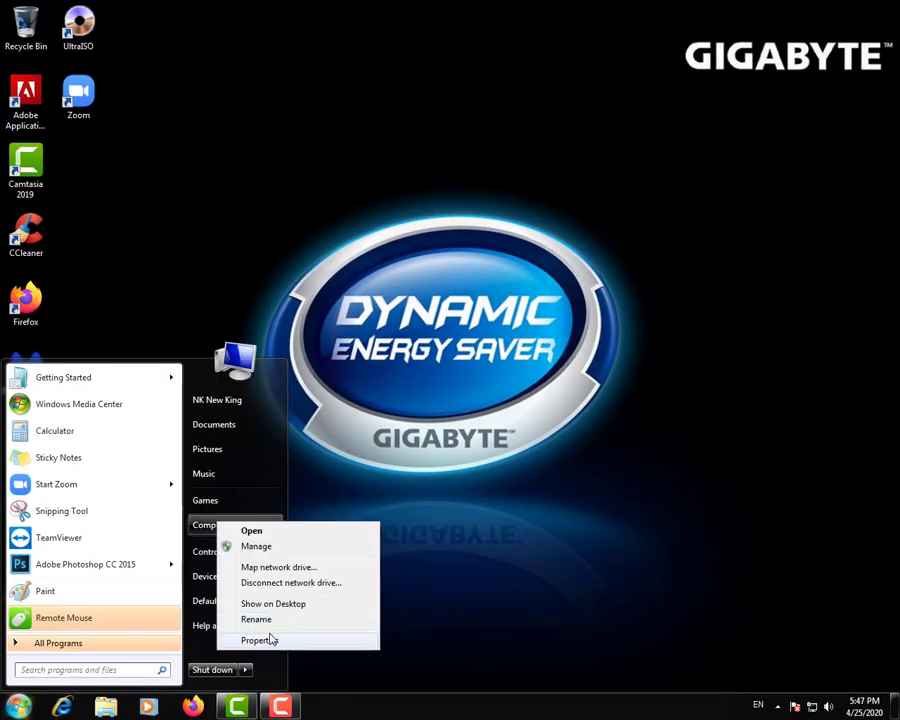
pyautogui.click(272, 640)
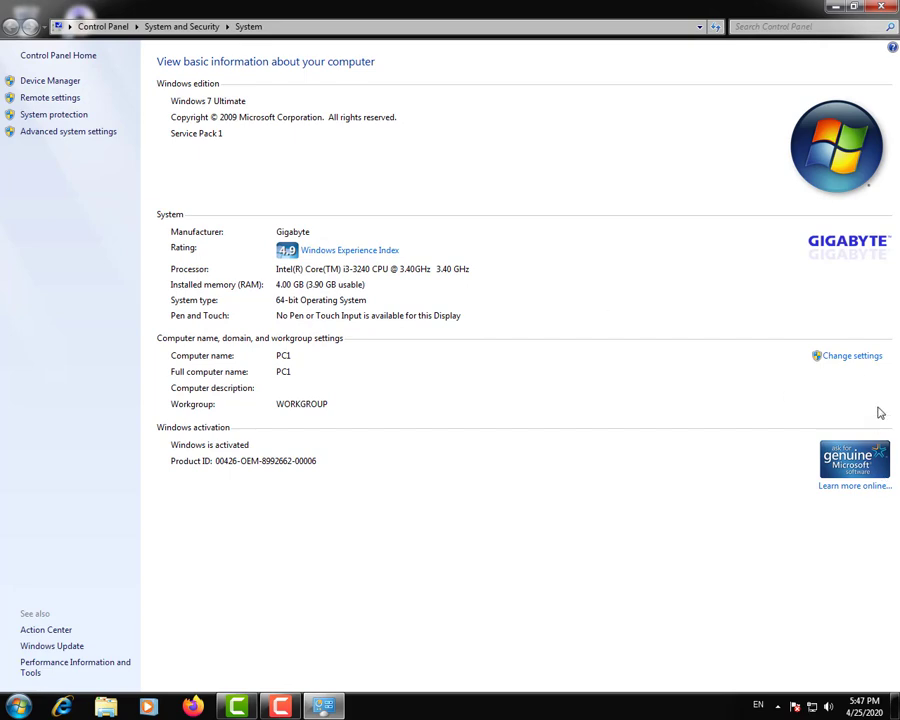
pyautogui.click(851, 357)
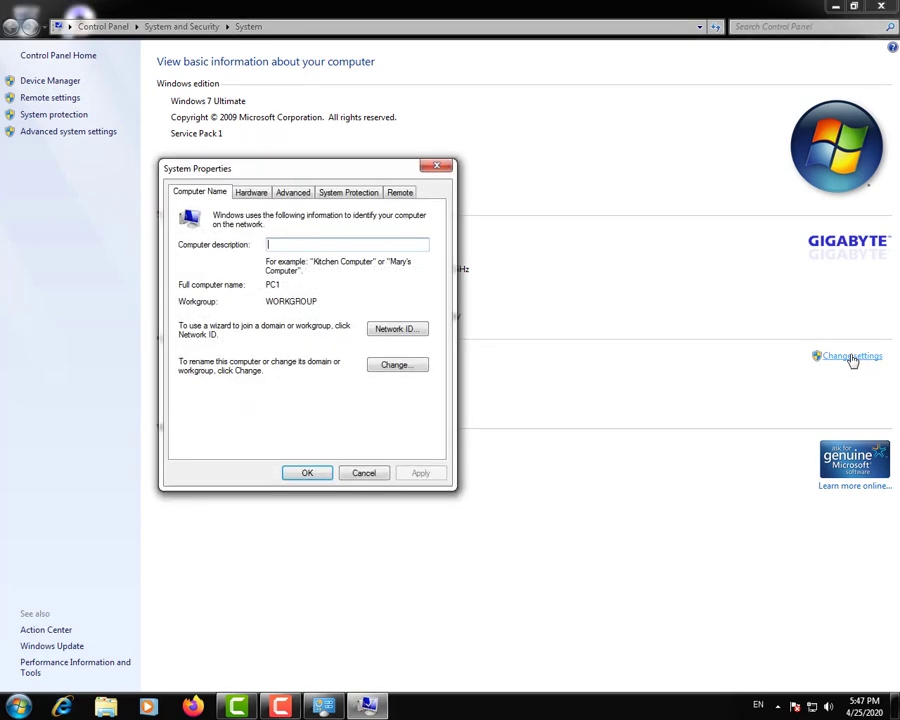
pyautogui.click(337, 199)
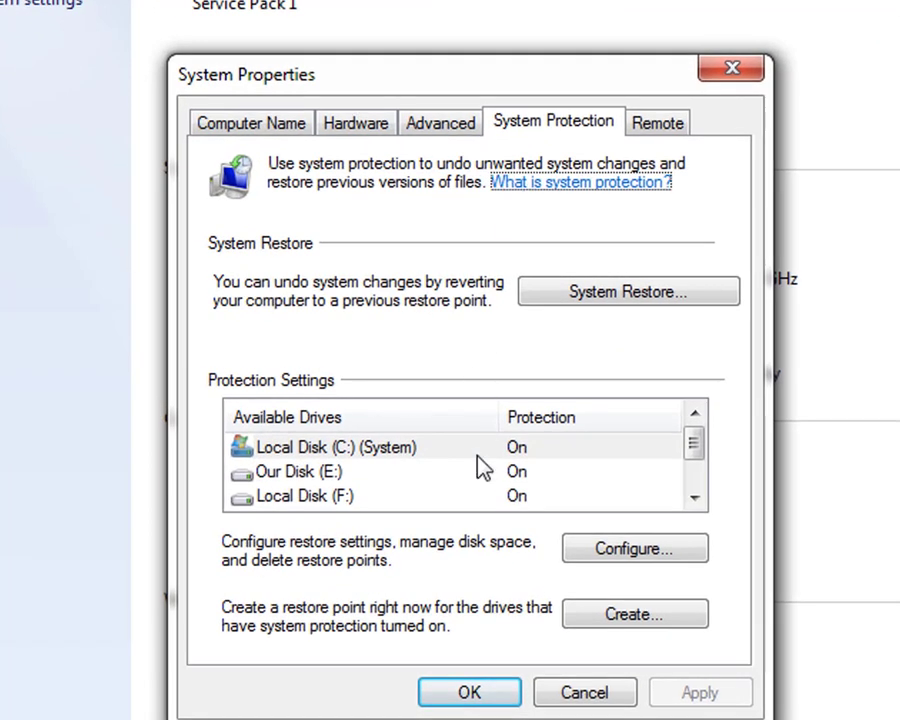
pyautogui.click(424, 452)
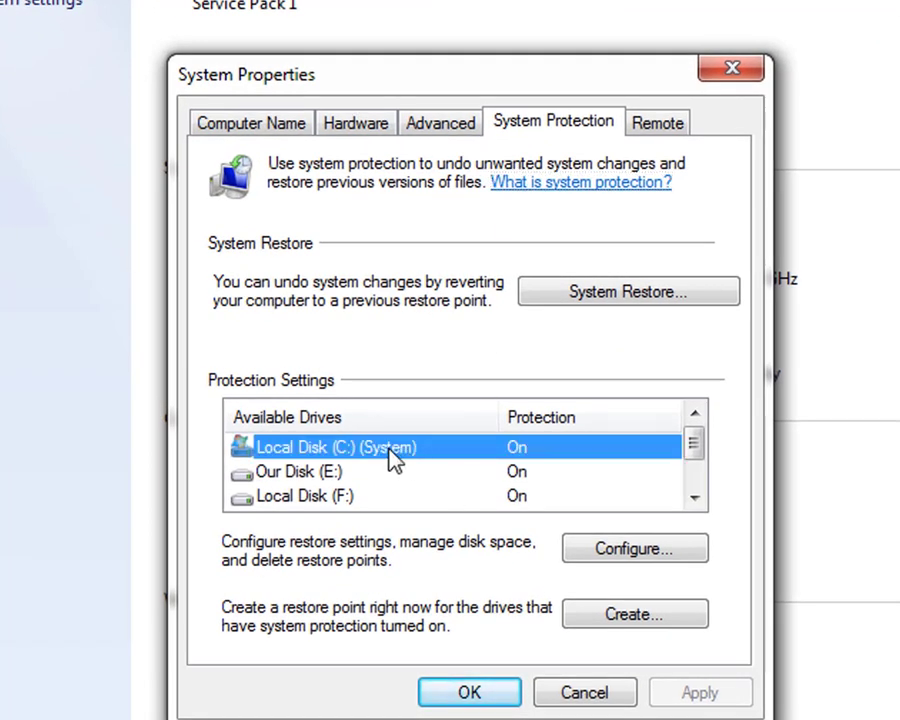
pyautogui.click(450, 473)
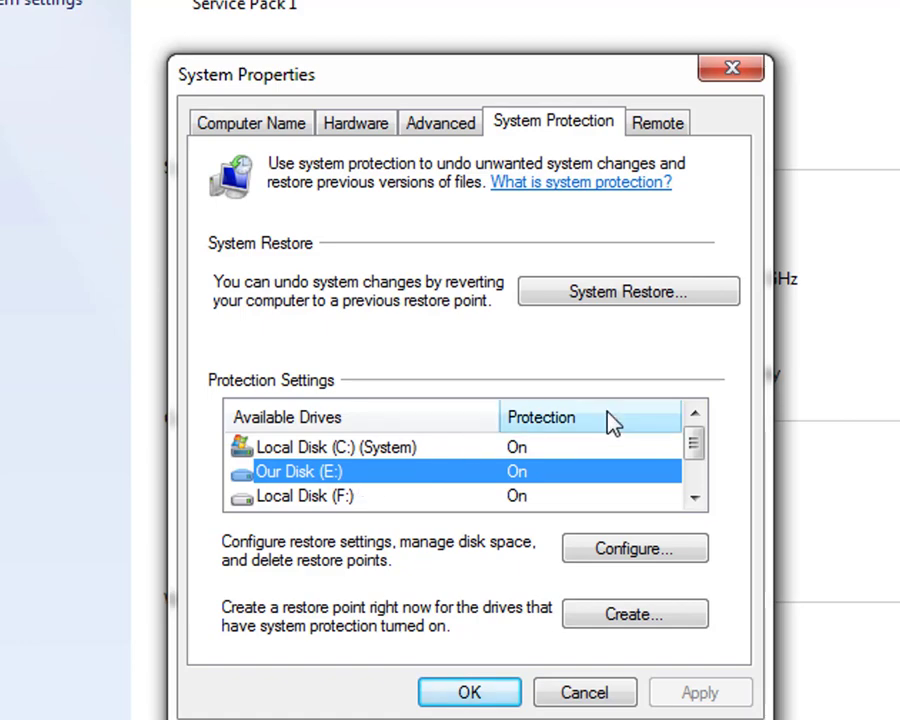
pyautogui.click(408, 497)
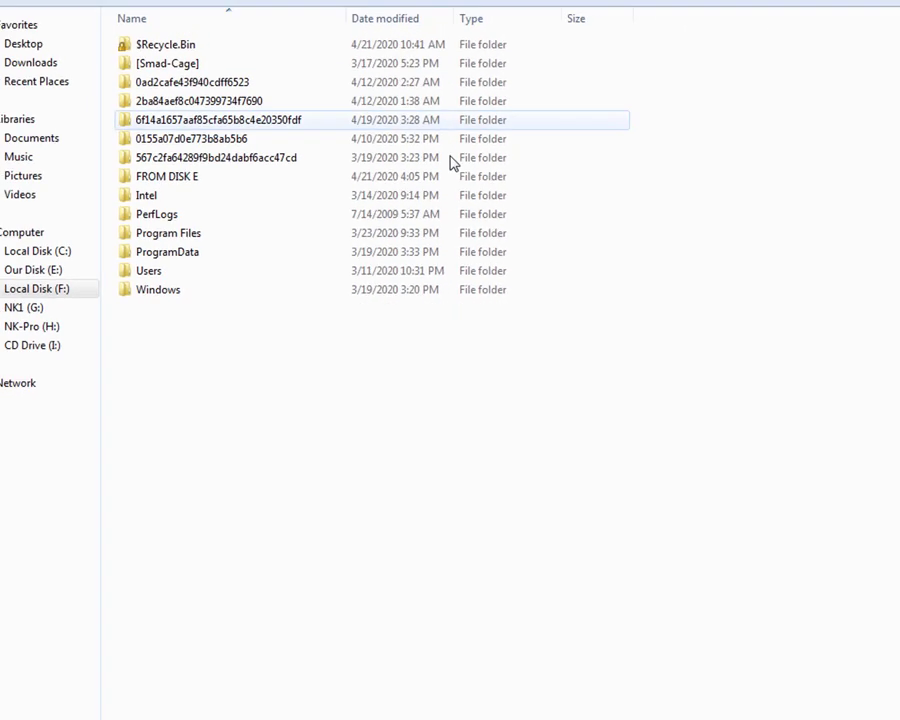
# Check the previous versions of Local Disk (F:), opening the one dated 4/25/2020 5:42 PM, then close it and the drive's properties
pyautogui.rightClick(214, 327)
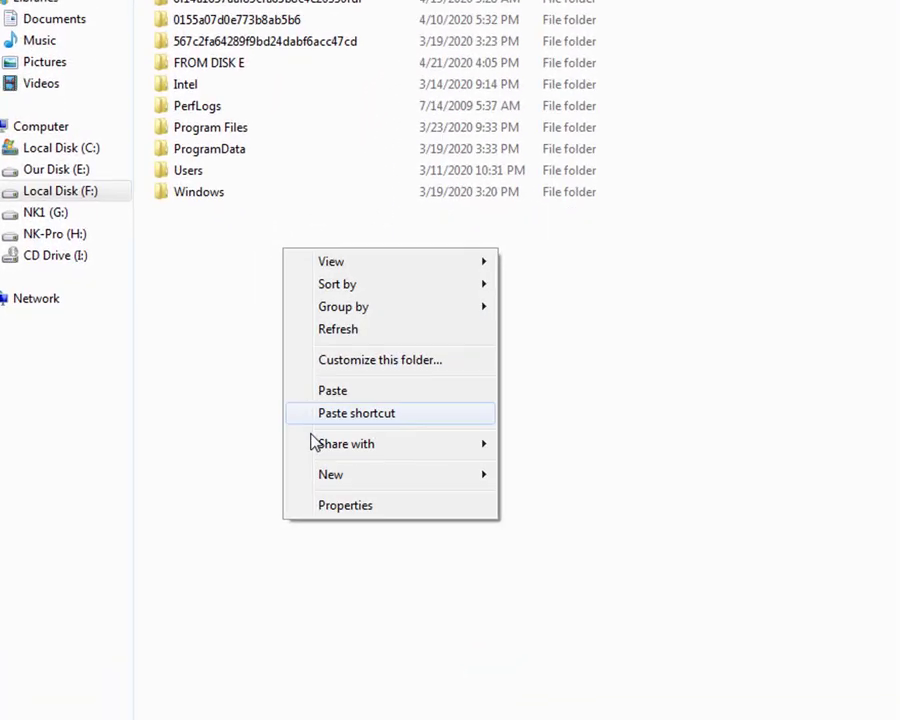
pyautogui.click(268, 500)
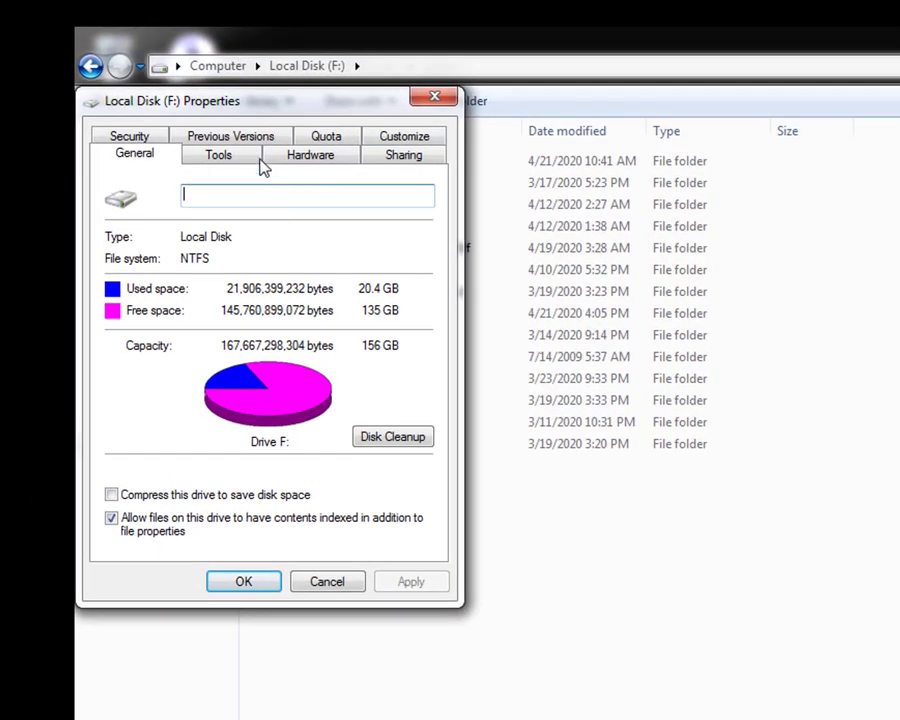
pyautogui.click(233, 138)
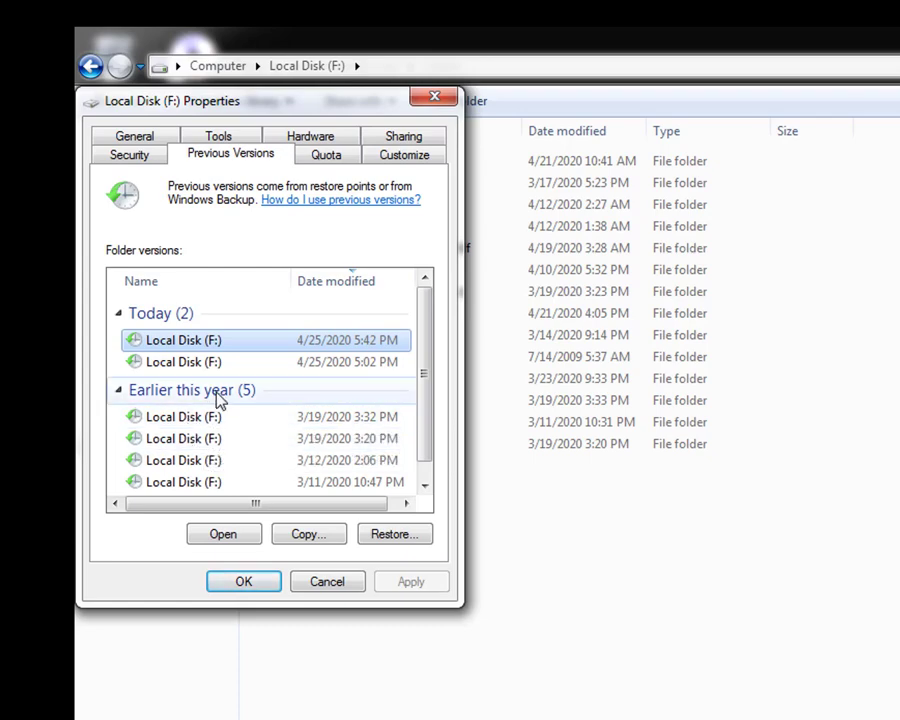
pyautogui.doubleClick(236, 346)
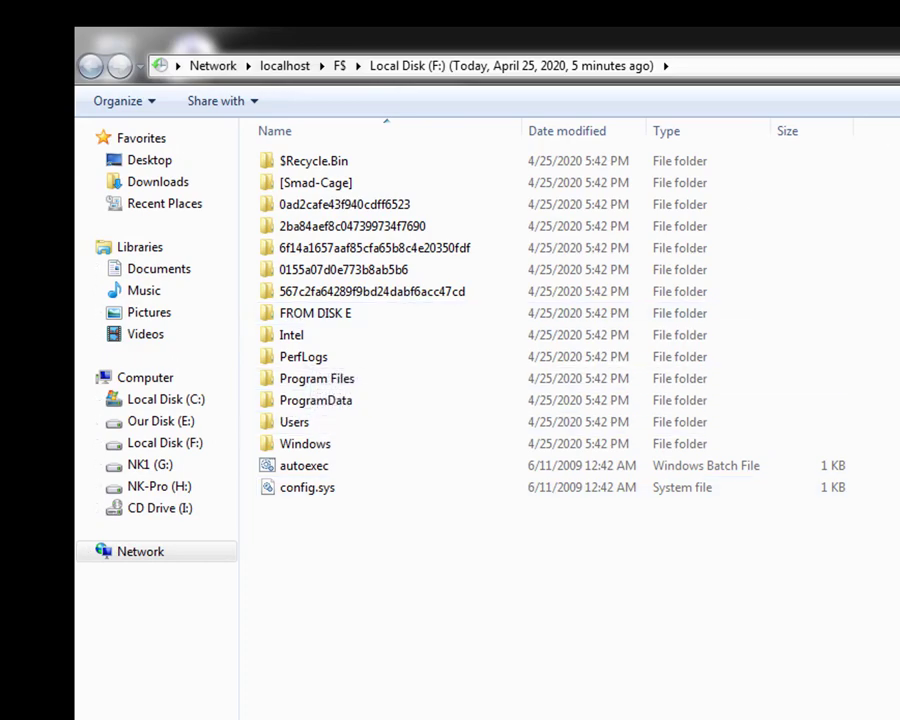
pyautogui.hotkey('alt', 'F4')
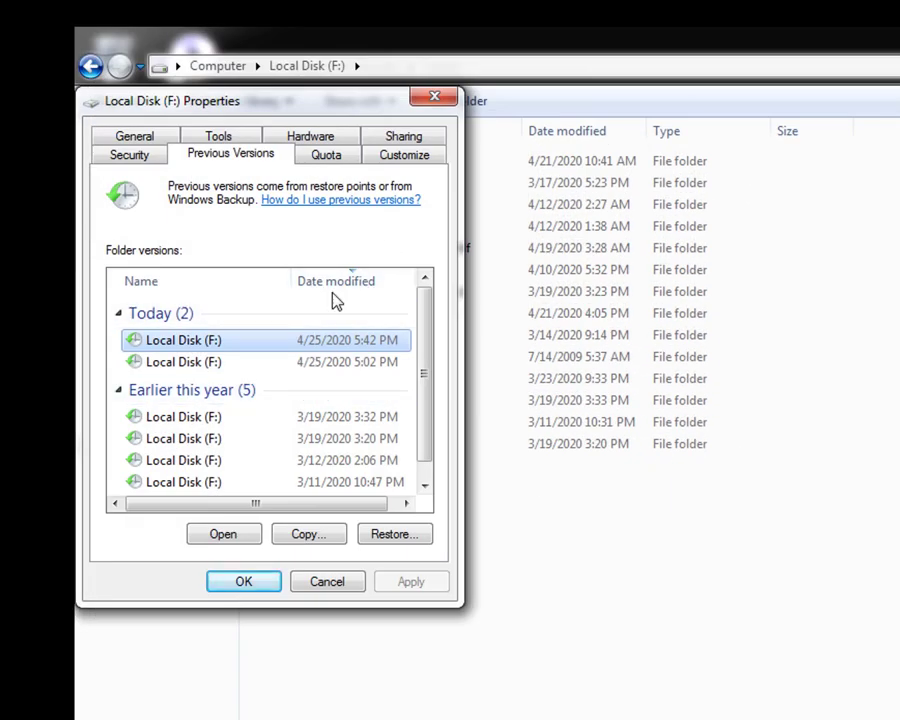
pyautogui.click(440, 97)
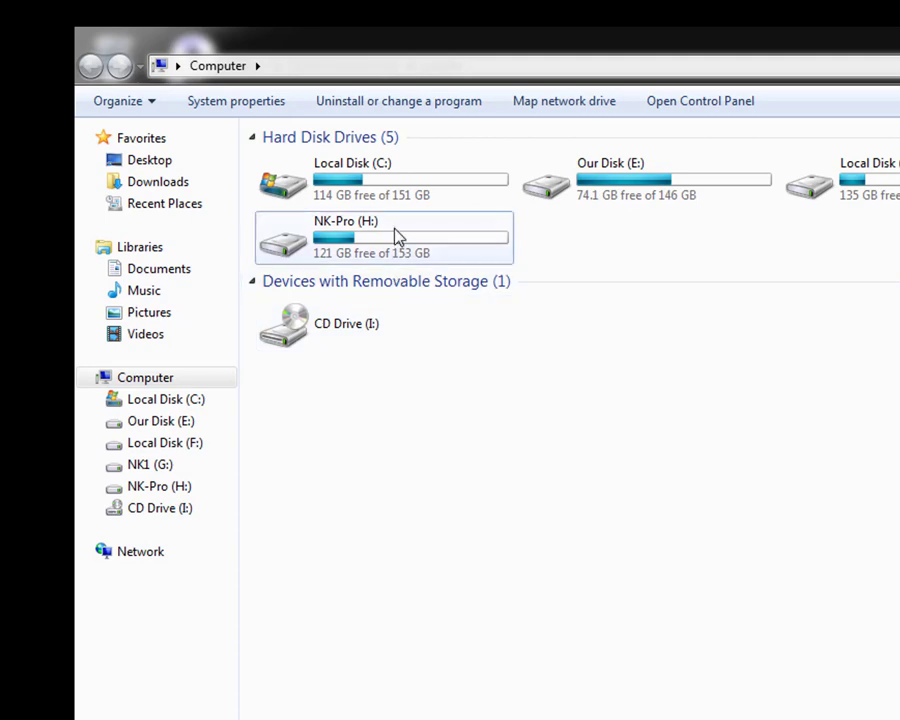
# Open NK-Pro (H:) and check its properties for available previous versions, then close the properties
pyautogui.rightClick(397, 235)
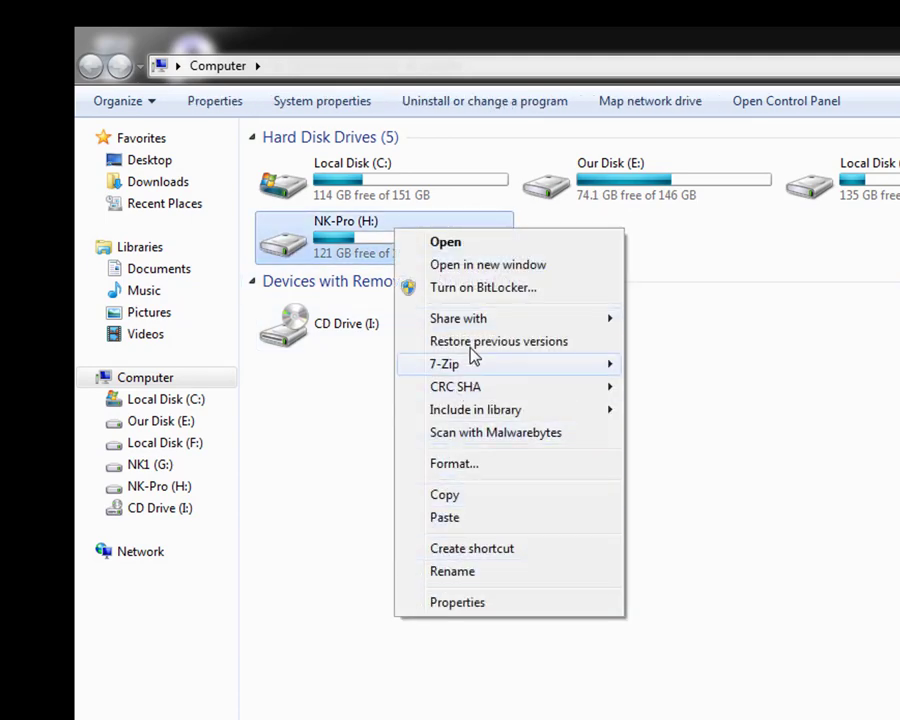
pyautogui.click(479, 246)
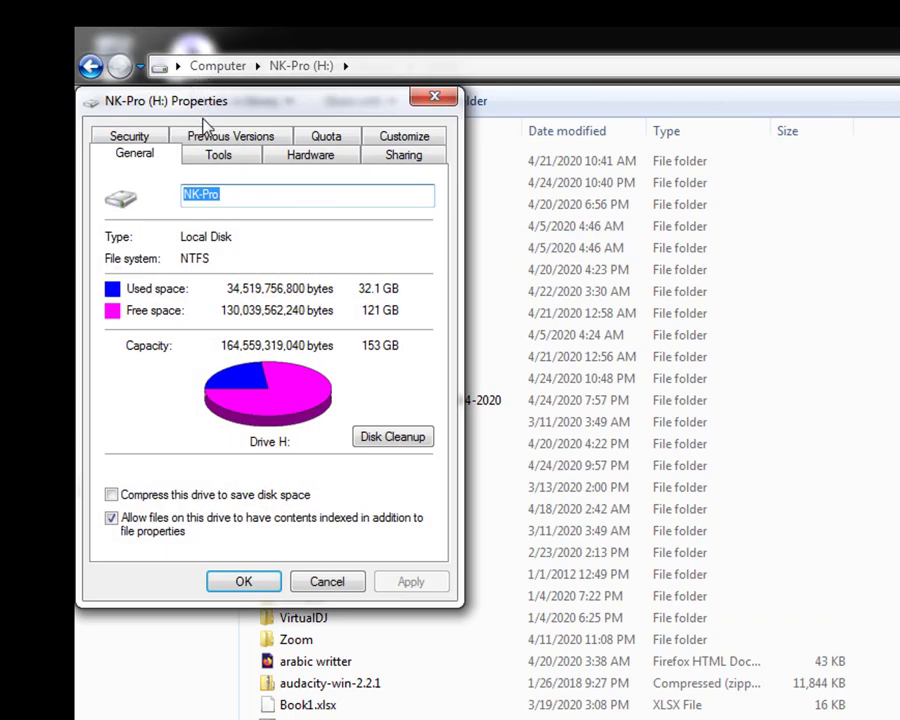
pyautogui.click(213, 135)
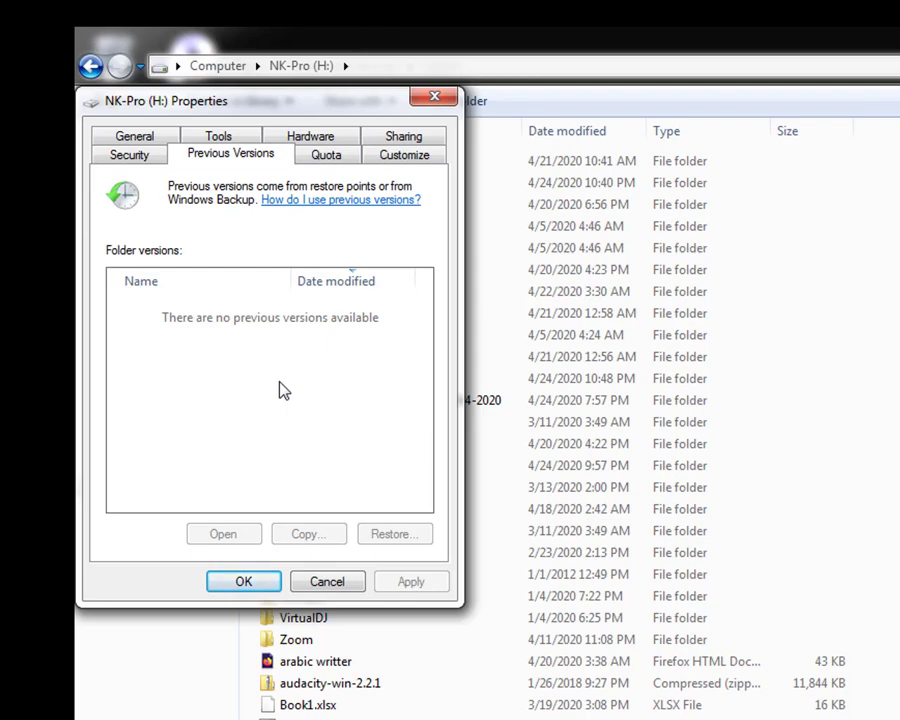
pyautogui.click(425, 98)
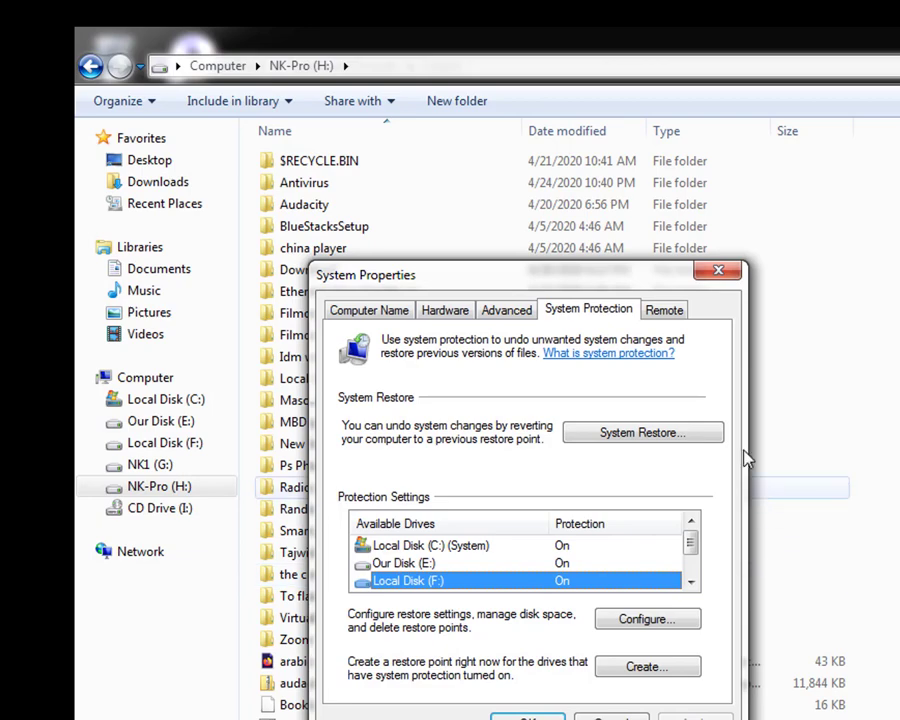
# Review the system protection configuration of NK-Pro (H:) in the protection settings, closing it without changes
pyautogui.click(690, 582)
pyautogui.click(690, 582)
pyautogui.click(690, 582)
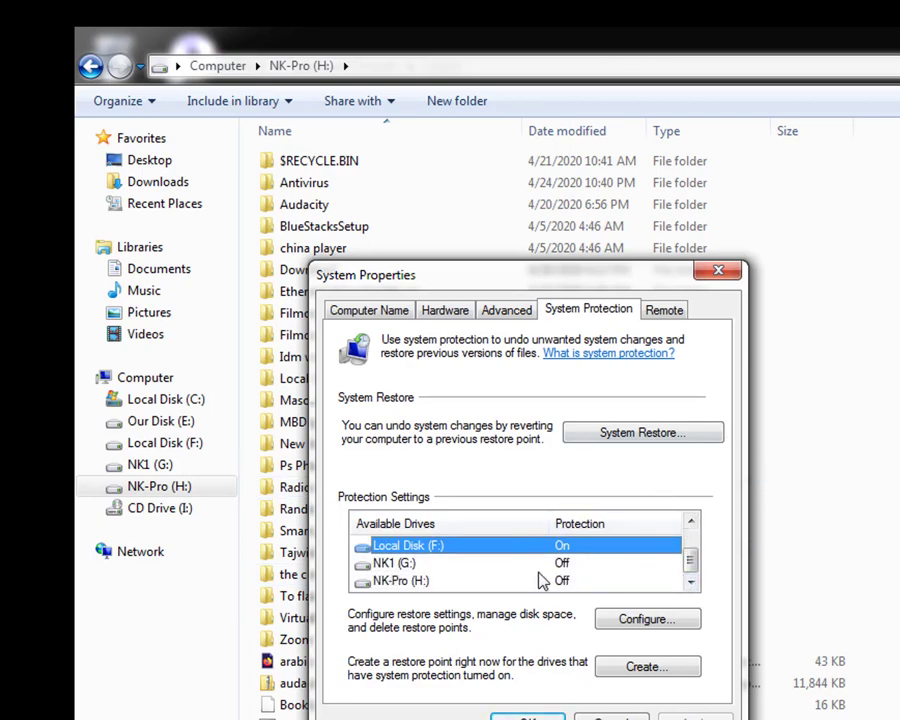
pyautogui.click(446, 590)
pyautogui.click(428, 581)
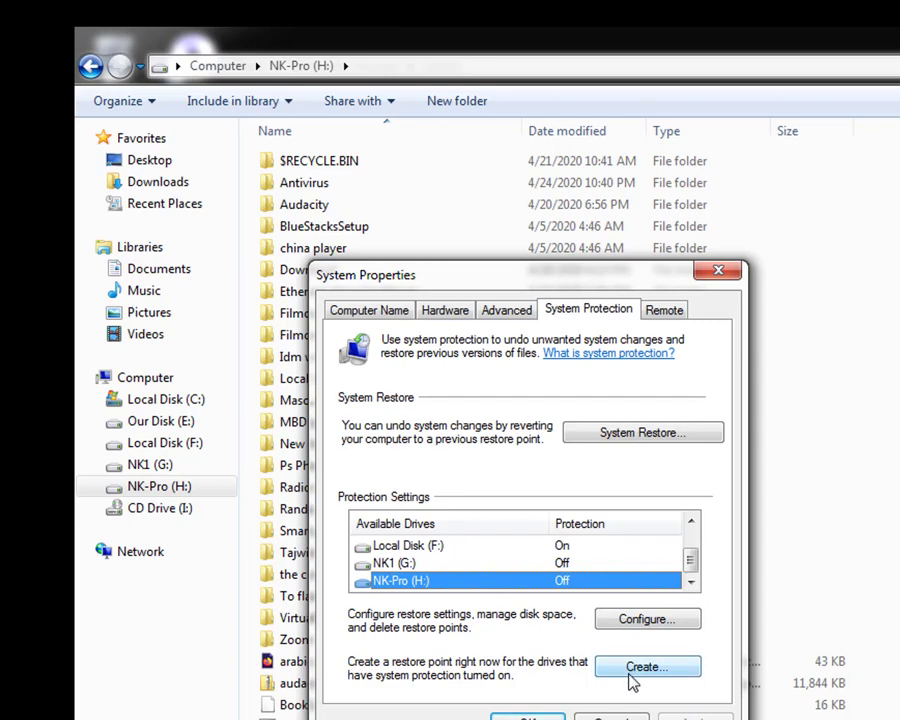
pyautogui.click(639, 624)
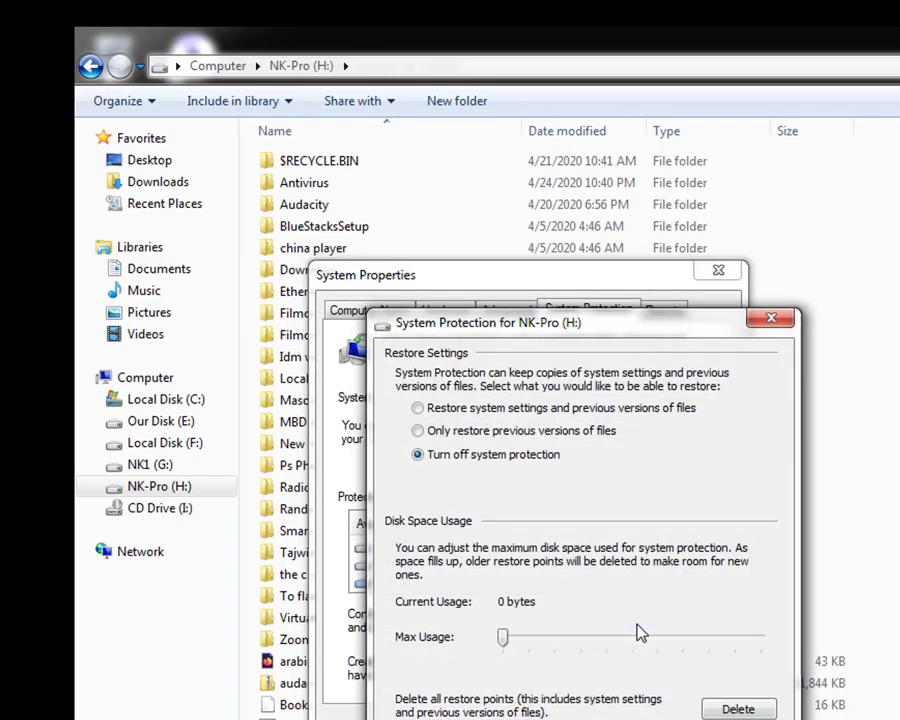
pyautogui.click(773, 326)
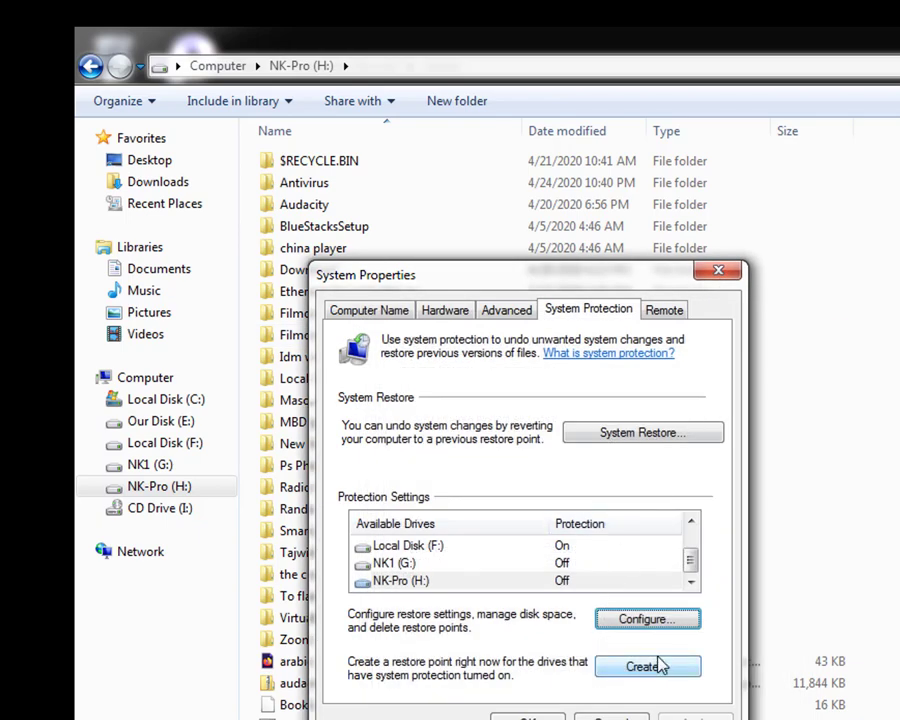
# Create a restore point with the description 2542020 for the protected drives
pyautogui.click(652, 669)
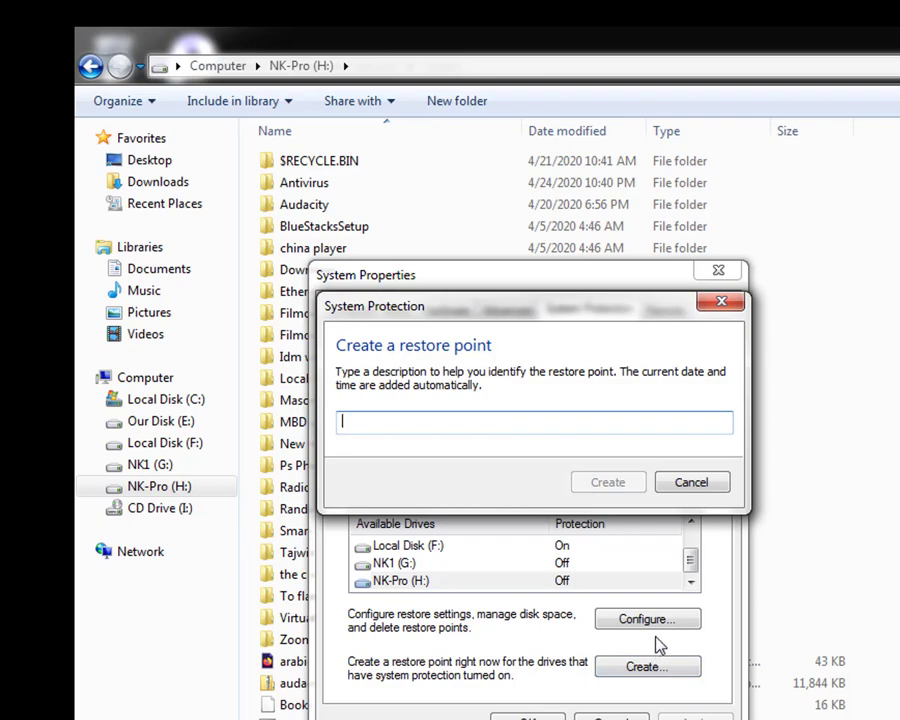
pyautogui.write('24')
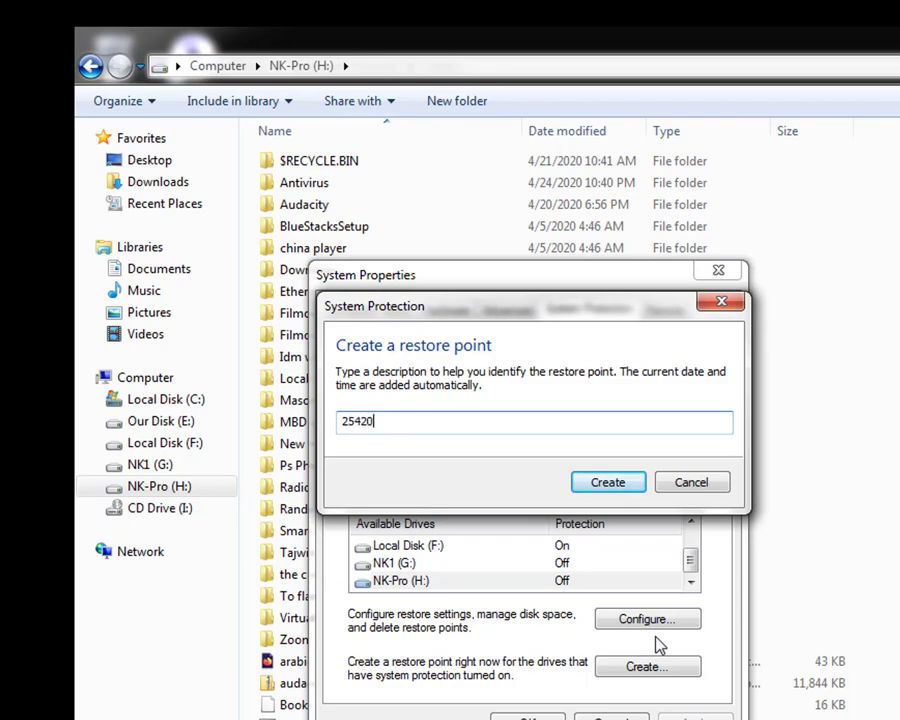
pyautogui.write('42020')
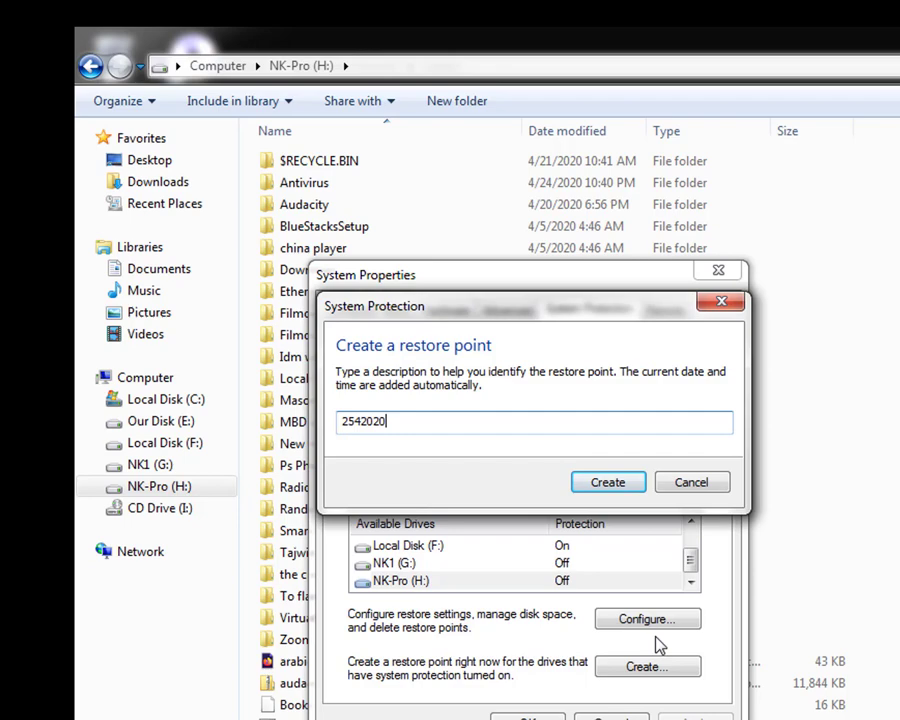
pyautogui.click(616, 488)
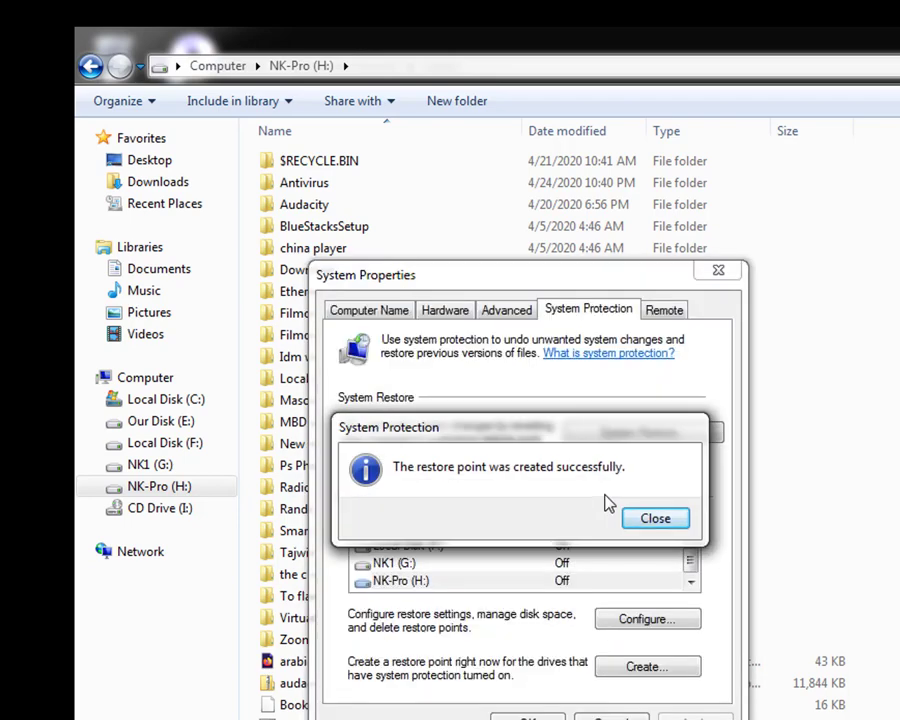
pyautogui.click(676, 519)
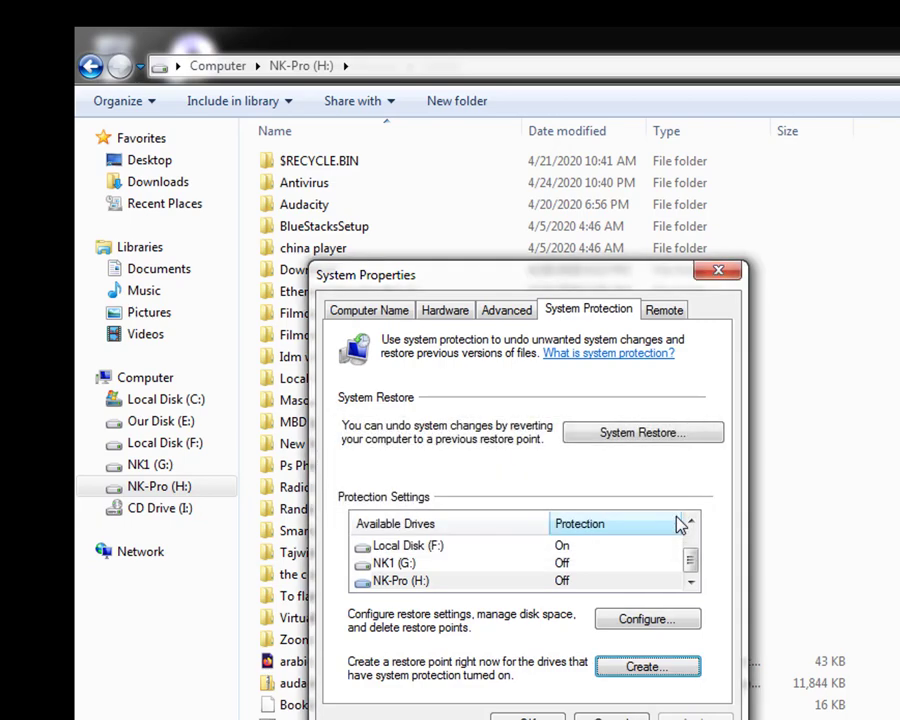
# Configure NK-Pro (H:) to only restore previous versions of files with 2% (3.07 GB) maximum disk usage, and close System Properties
pyautogui.click(500, 584)
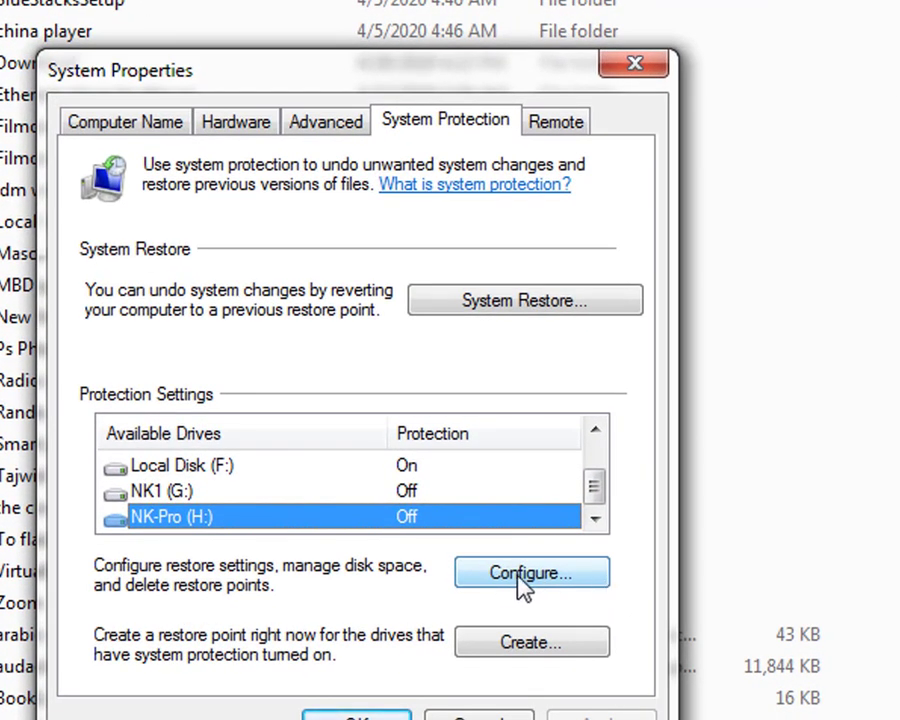
pyautogui.click(537, 593)
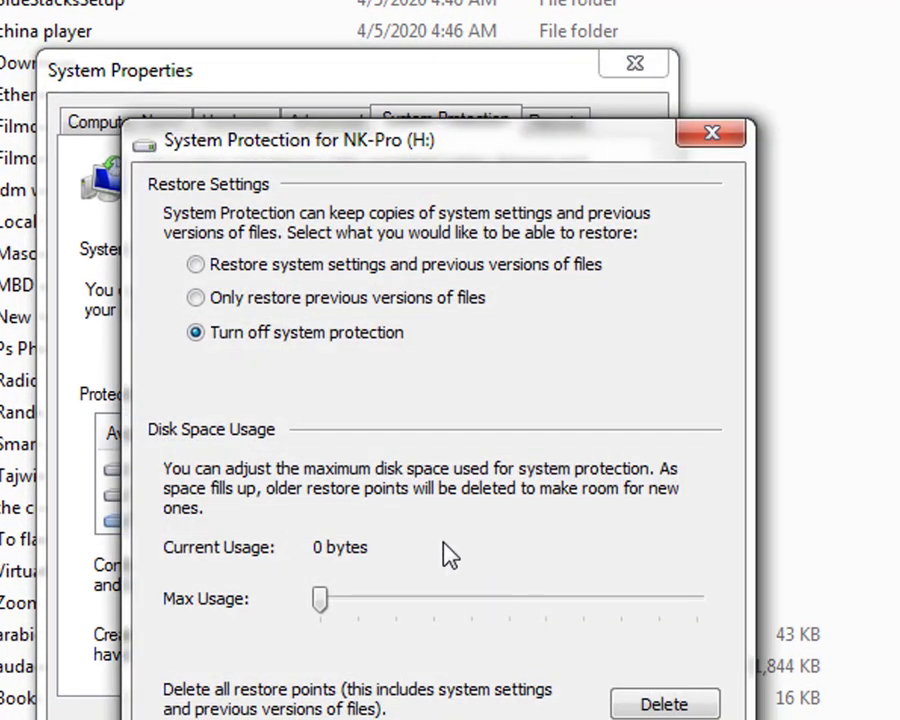
pyautogui.click(224, 300)
pyautogui.moveTo(324, 598)
pyautogui.mouseDown()
pyautogui.moveTo(354, 605)
pyautogui.moveTo(335, 600)
pyautogui.mouseUp()
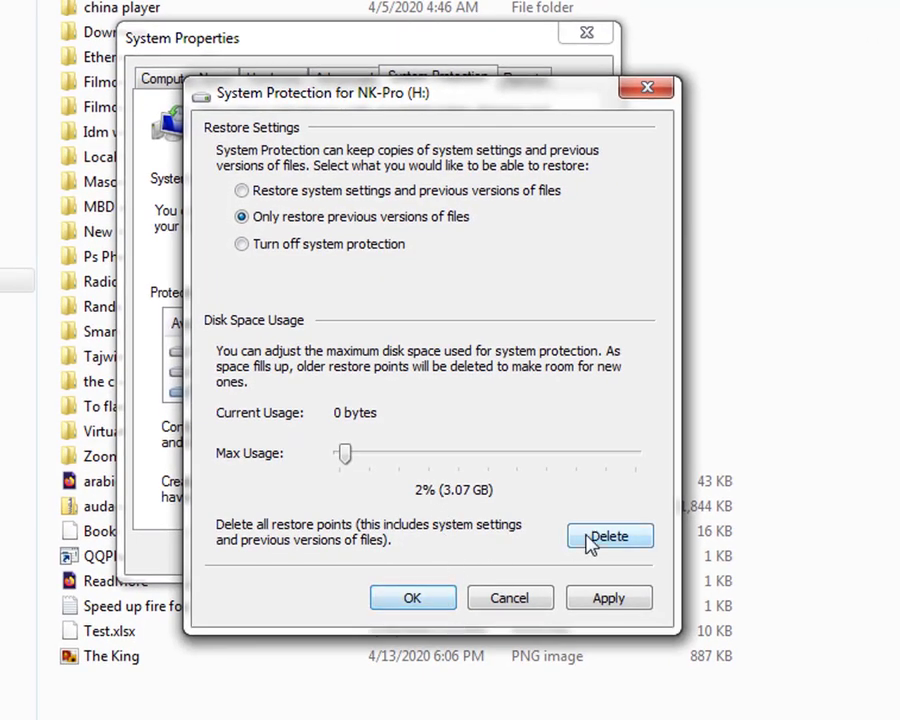
pyautogui.click(418, 600)
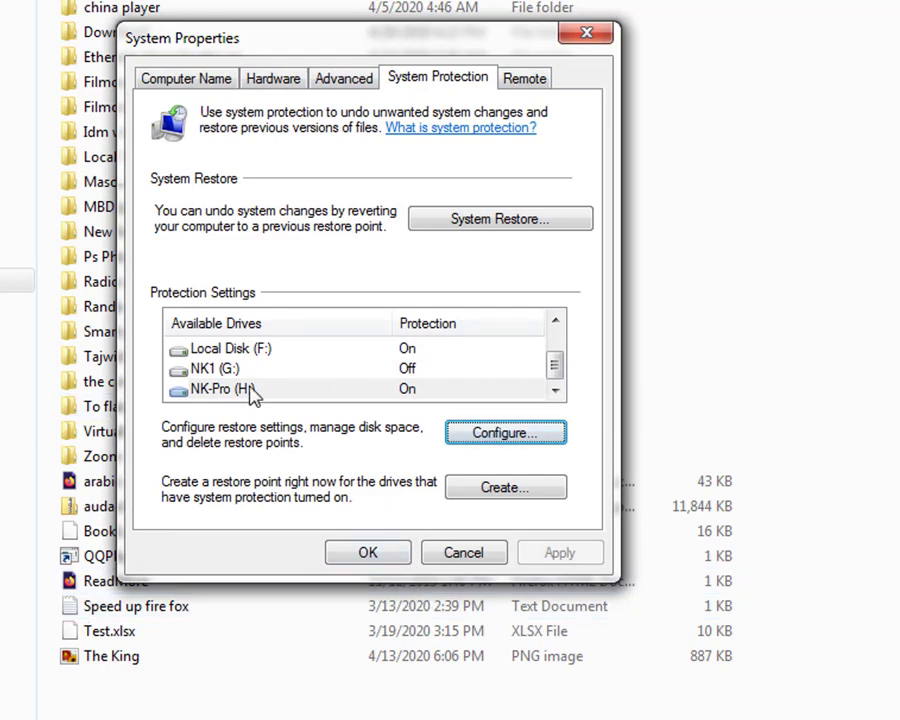
pyautogui.click(370, 553)
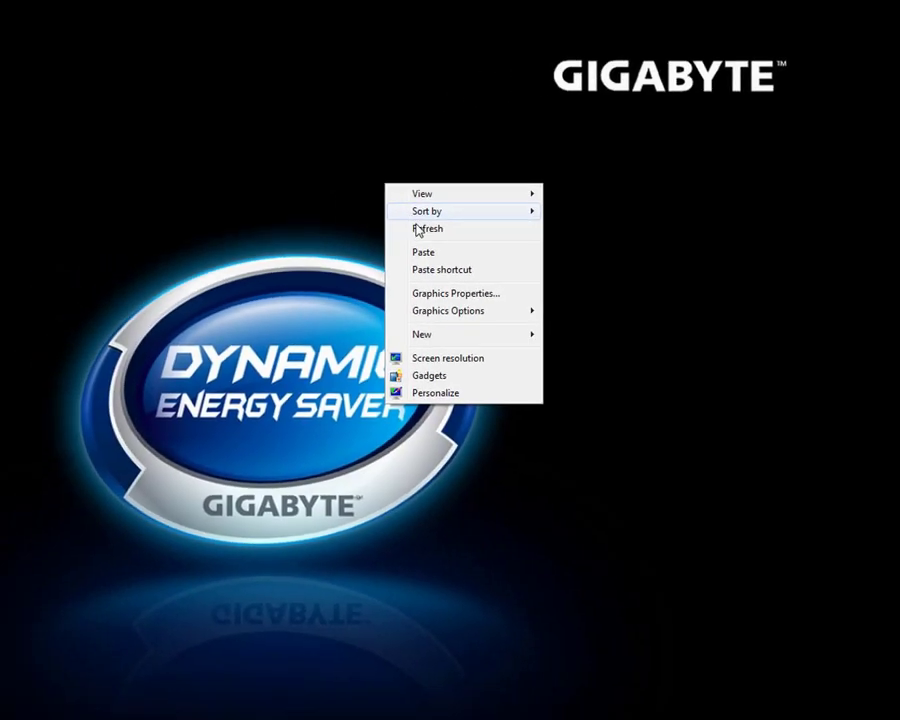
pyautogui.click(565, 193)
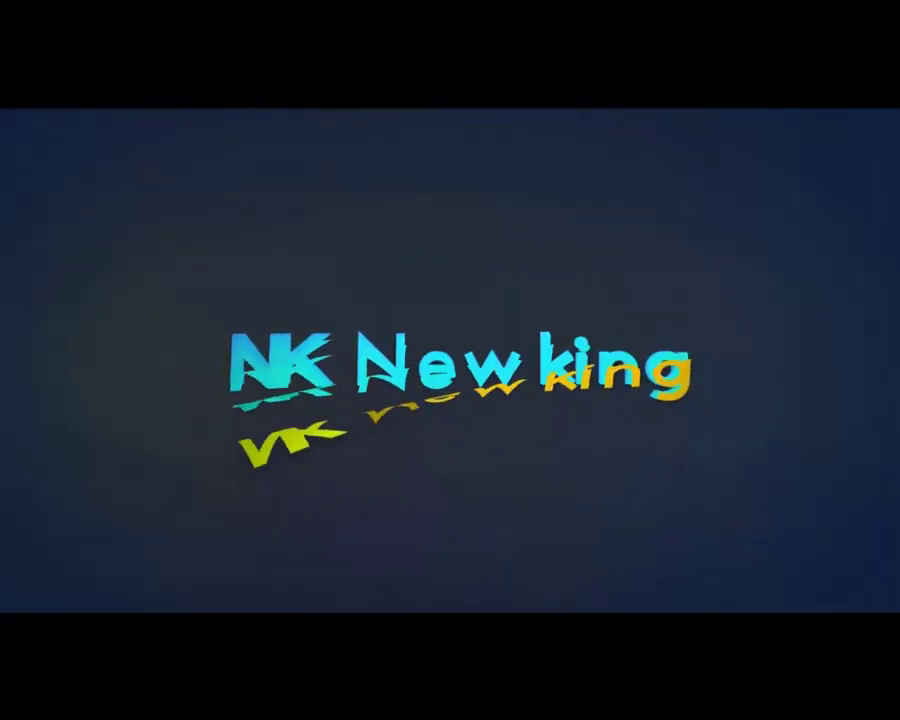